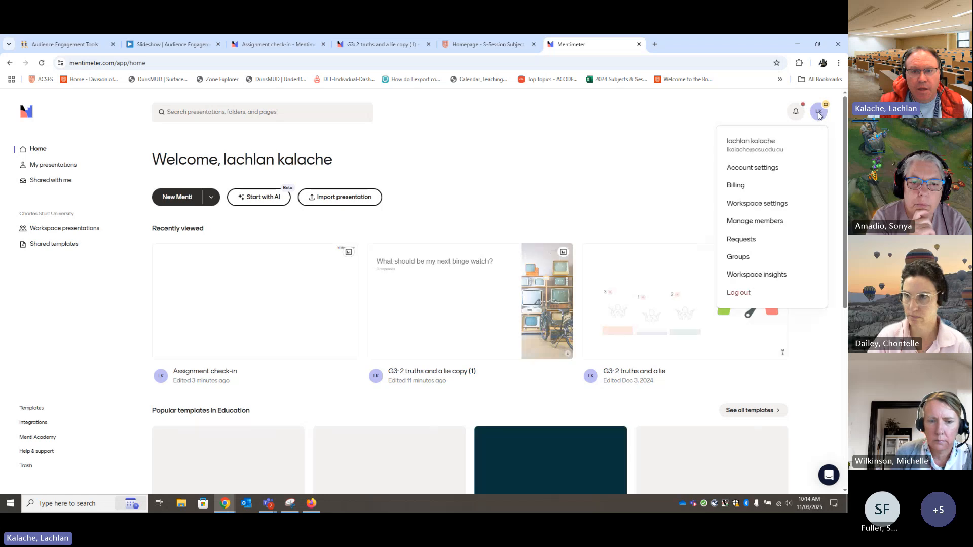
# Log out of the account and look over the free-account sign-up form before returning to the public homepage
pyautogui.click(747, 296)
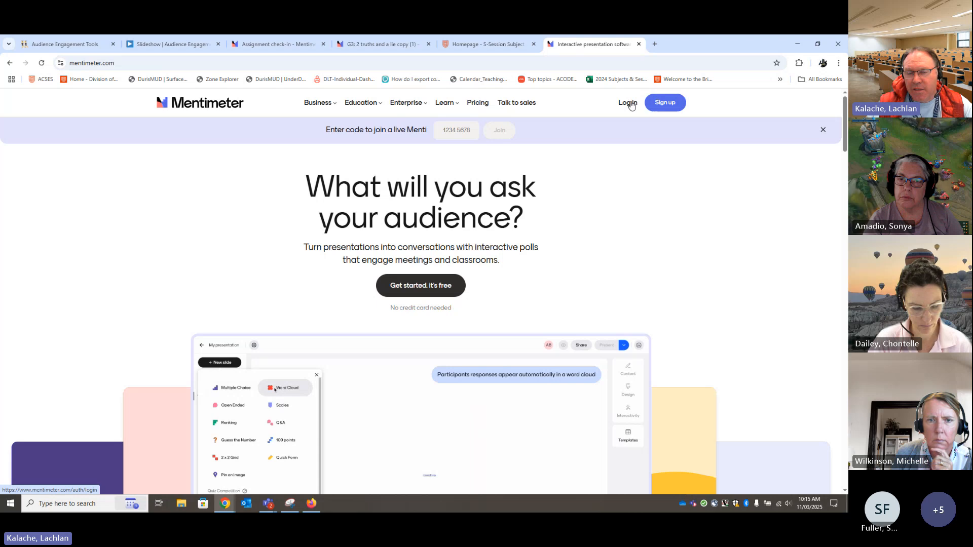
pyautogui.click(651, 105)
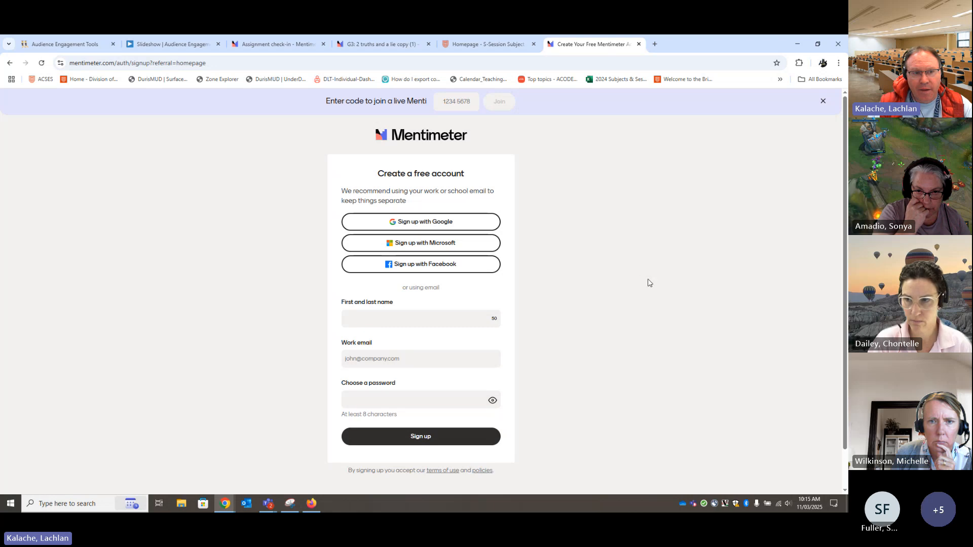
pyautogui.scroll(-1, 469, 318)
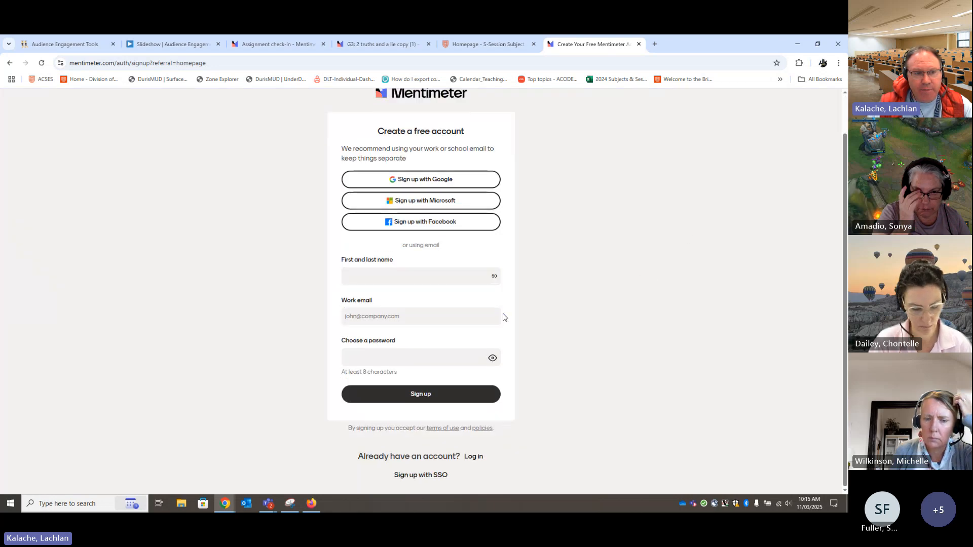
pyautogui.click(473, 314)
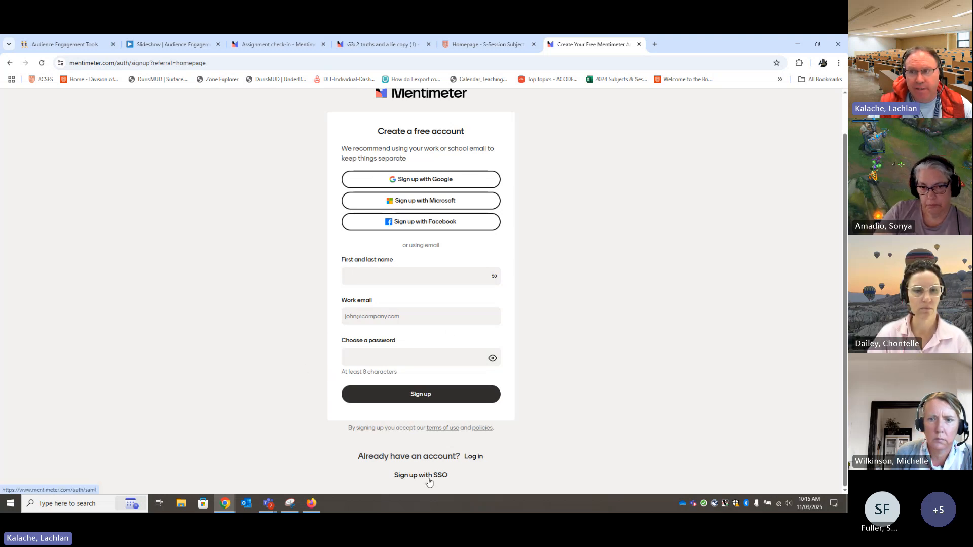
pyautogui.click(9, 62)
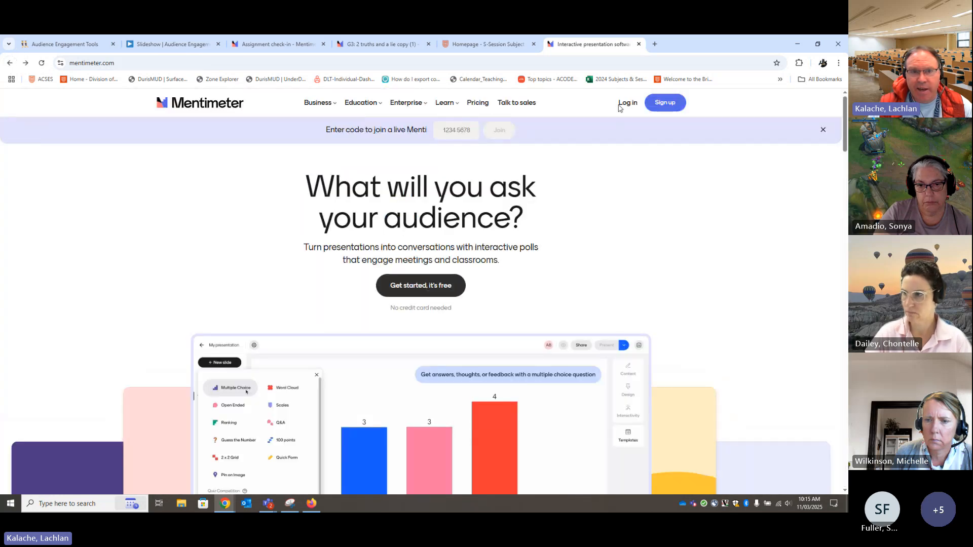
# Log in through single sign-on using the workspace name "charles sturt university"
pyautogui.click(627, 103)
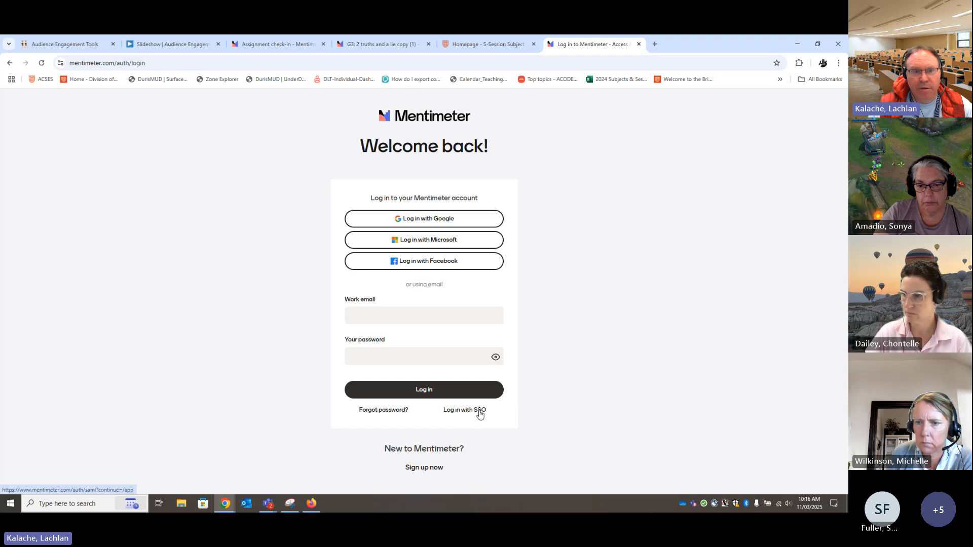
pyautogui.click(479, 412)
pyautogui.write('cho')
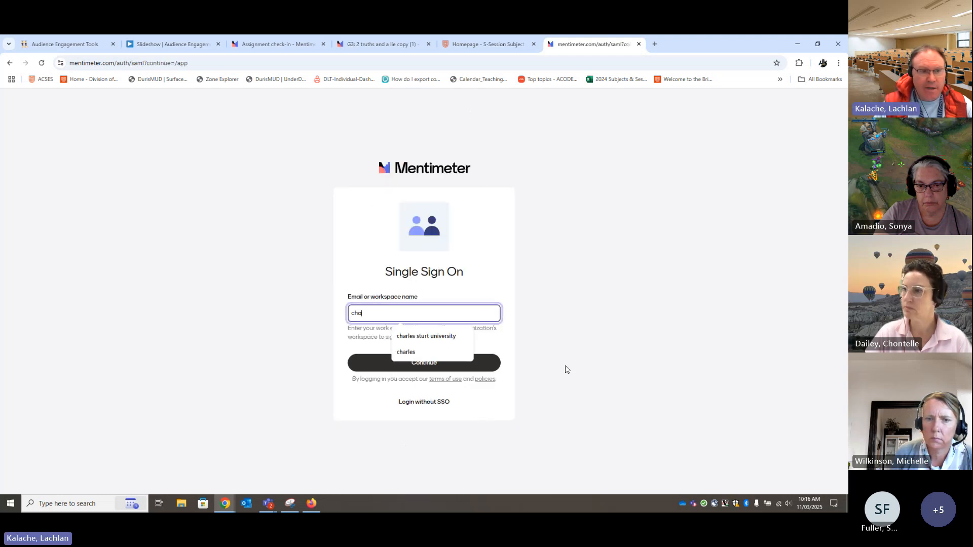
pyautogui.write('rles sturt university')
pyautogui.click(454, 336)
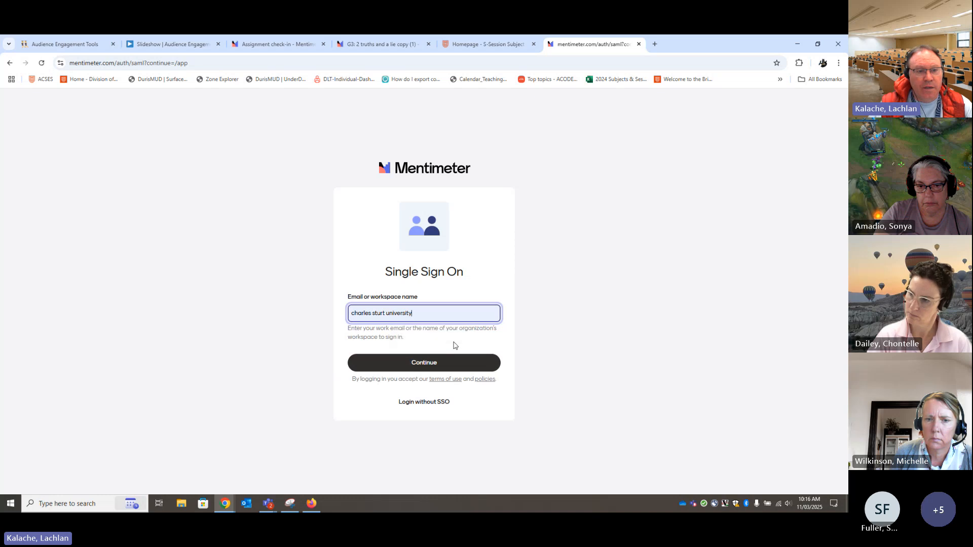
pyautogui.click(403, 368)
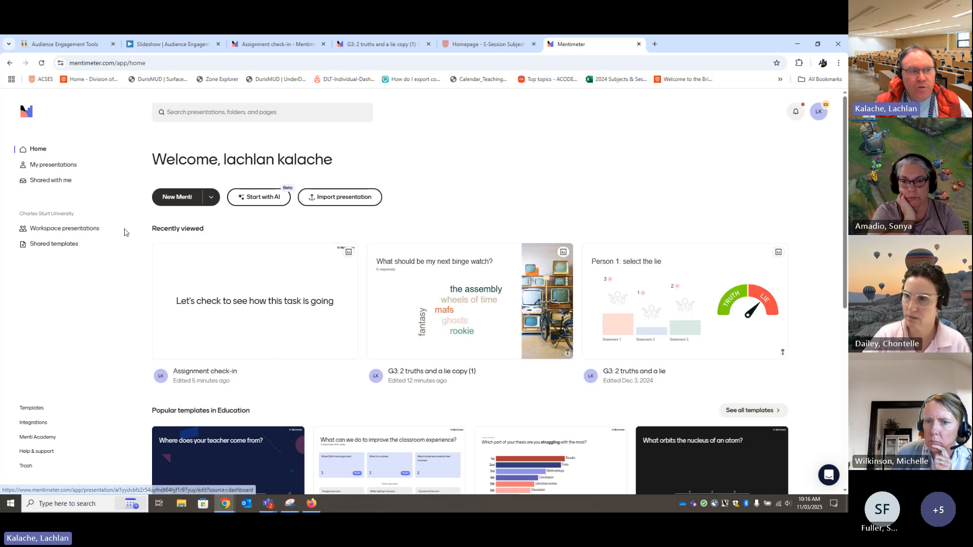
# Enlarge the page, open My presentations and look through its folders and the presentations below them
pyautogui.hotkey('ctrl', '+')
pyautogui.hotkey('ctrl', '+')
pyautogui.hotkey('ctrl', '+')
pyautogui.hotkey('ctrl', '+')
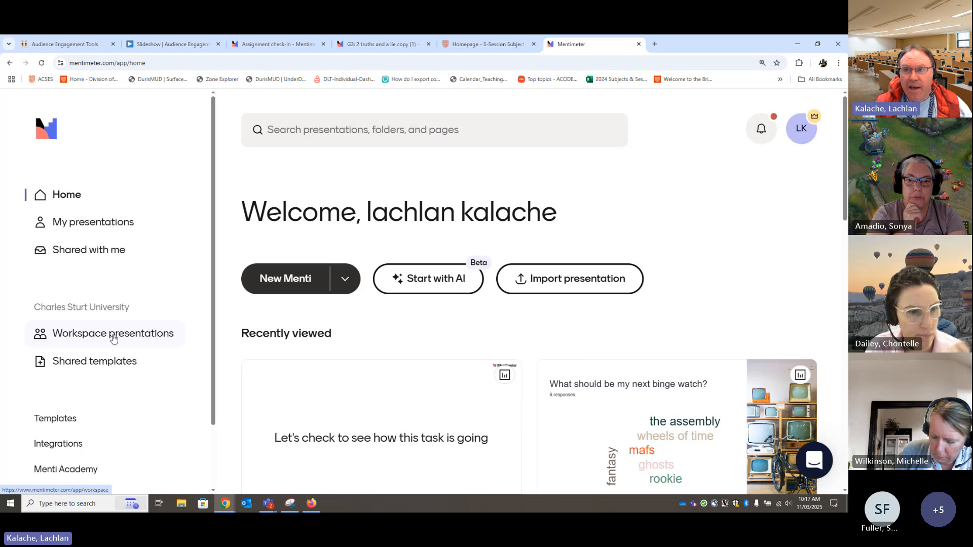
pyautogui.click(71, 225)
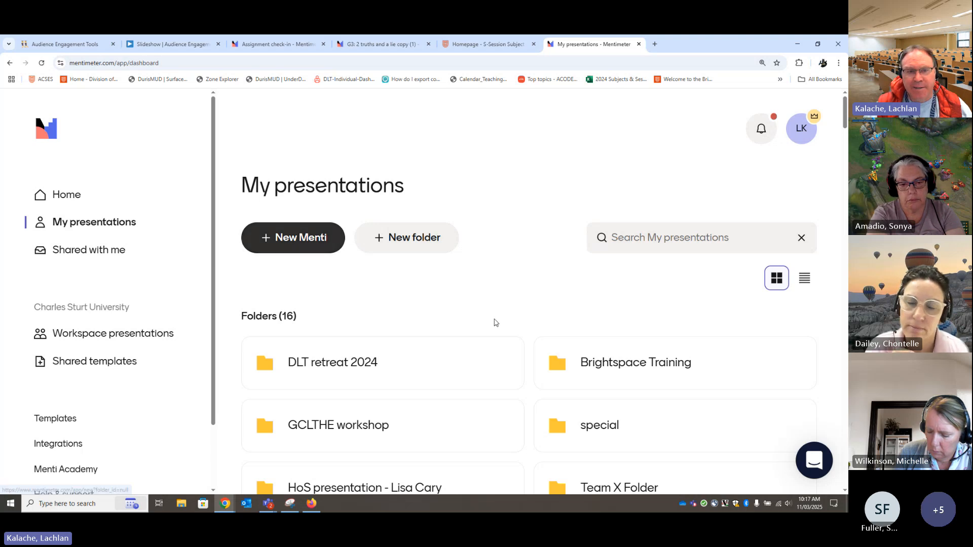
pyautogui.scroll(-5, 524, 289)
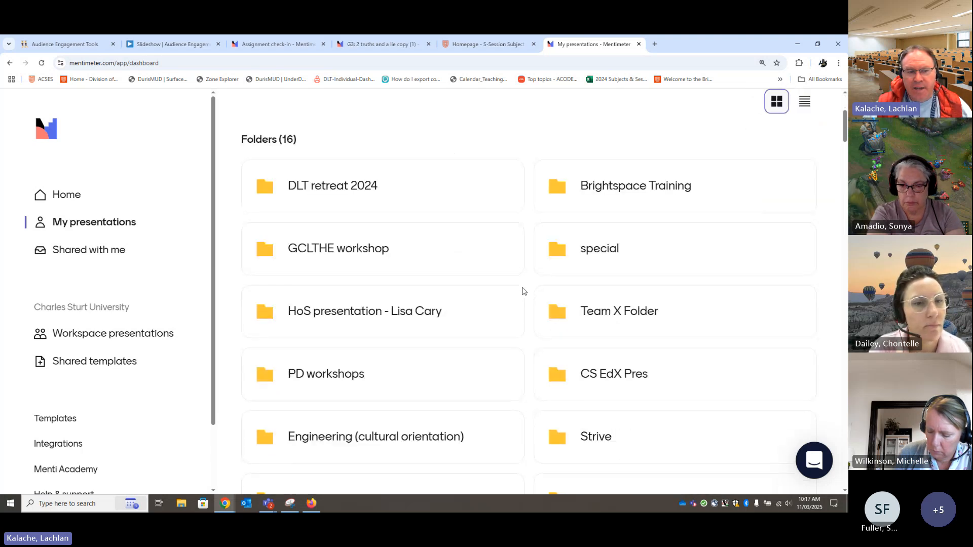
pyautogui.scroll(-8, 504, 341)
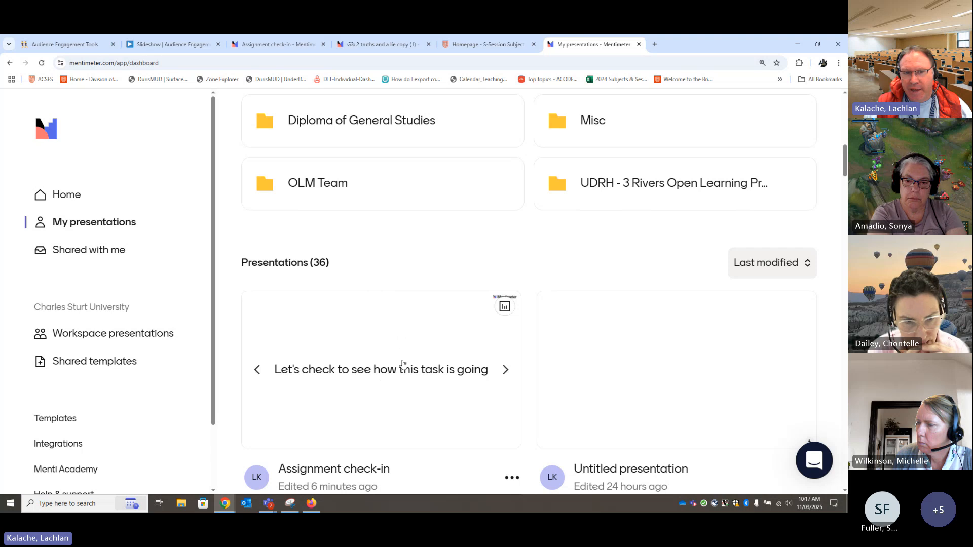
pyautogui.scroll(3, 402, 363)
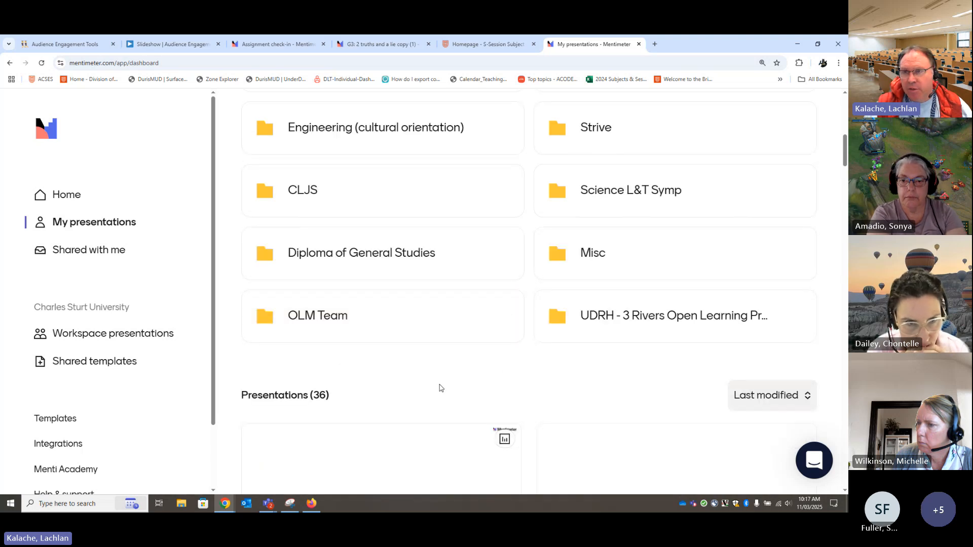
pyautogui.scroll(10, 416, 393)
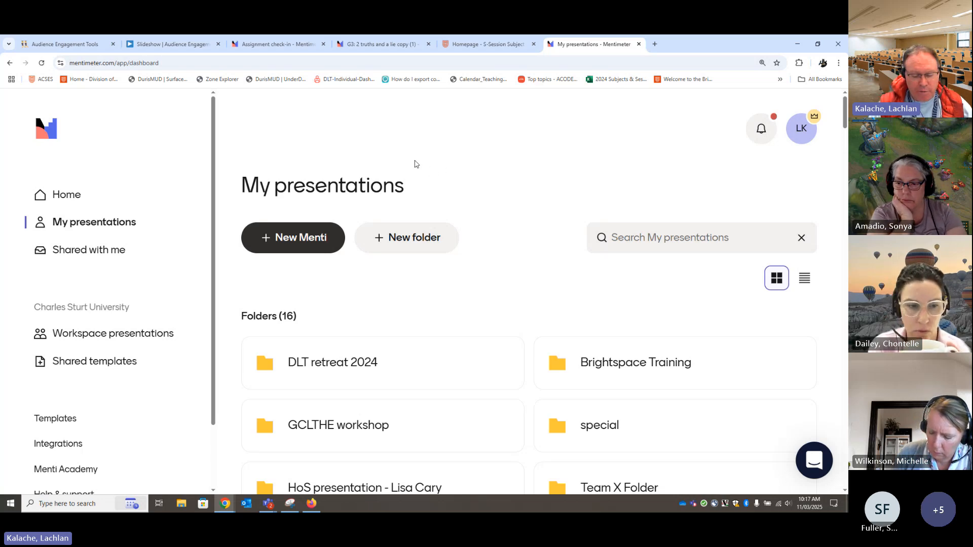
# Create a new presentation from scratch with a Multiple Choice question as its first slide
pyautogui.hotkey('ctrl', '0')
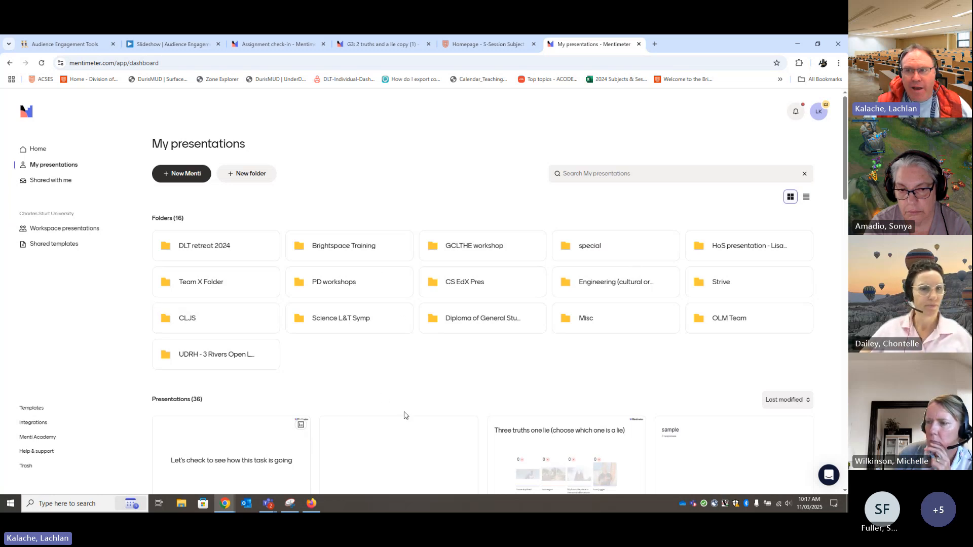
pyautogui.hotkey('ctrl', '+')
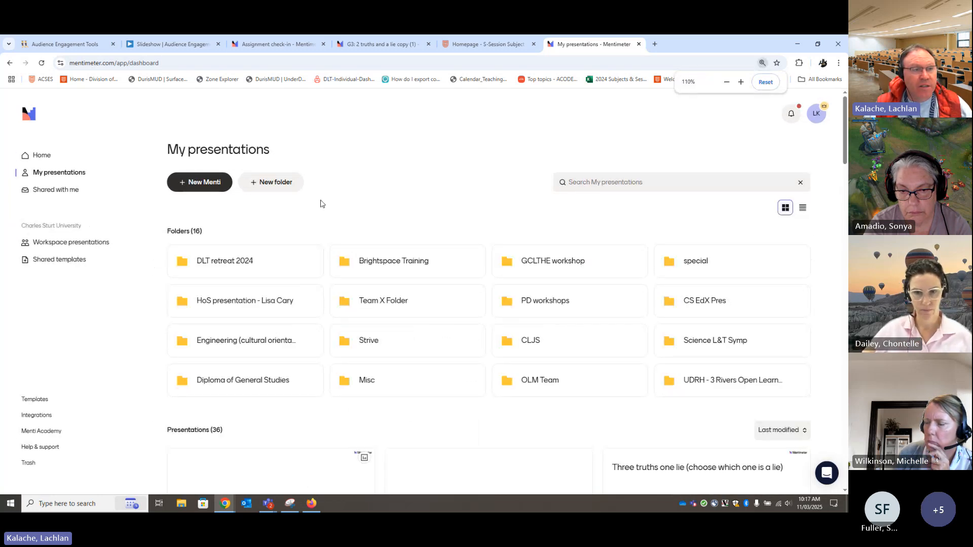
pyautogui.click(202, 183)
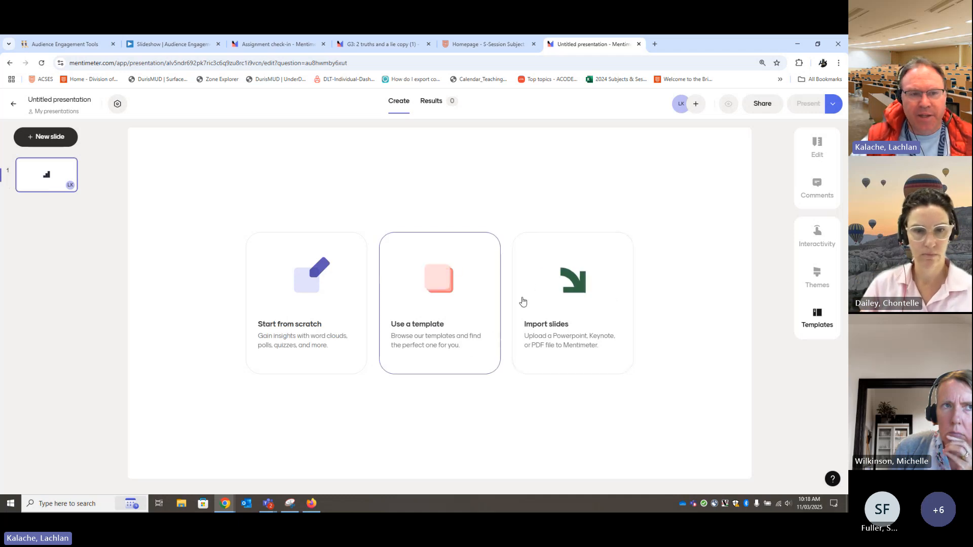
pyautogui.click(297, 310)
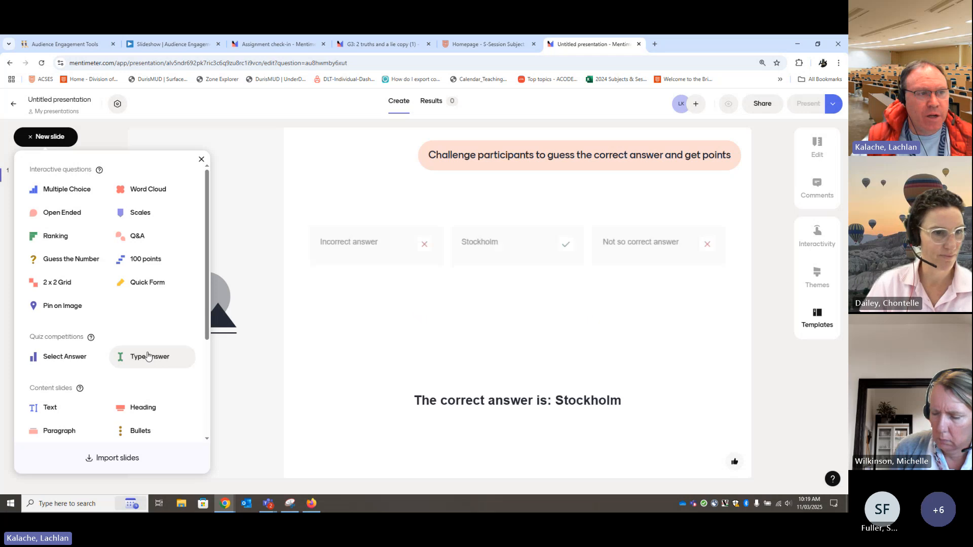
pyautogui.hotkey('ctrl', '+')
pyautogui.hotkey('ctrl', '+')
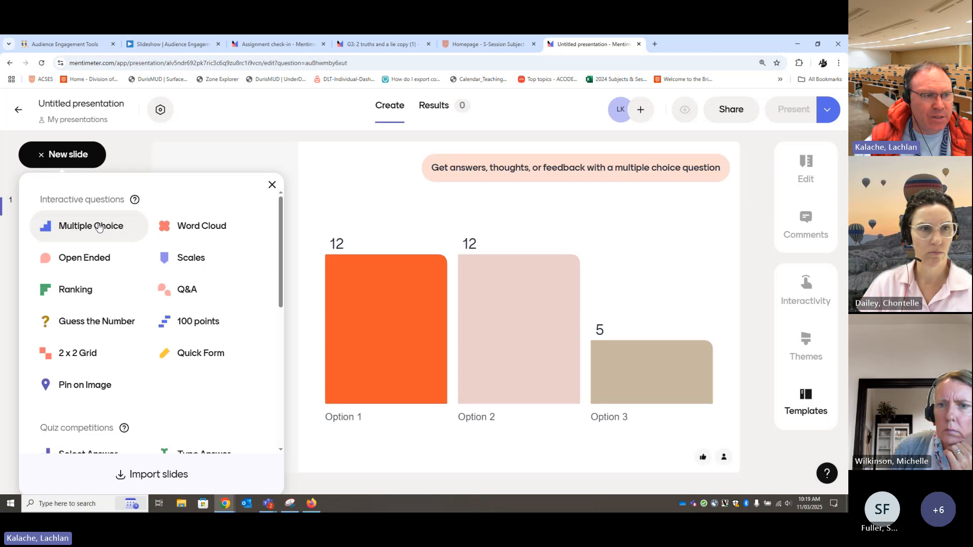
pyautogui.click(99, 227)
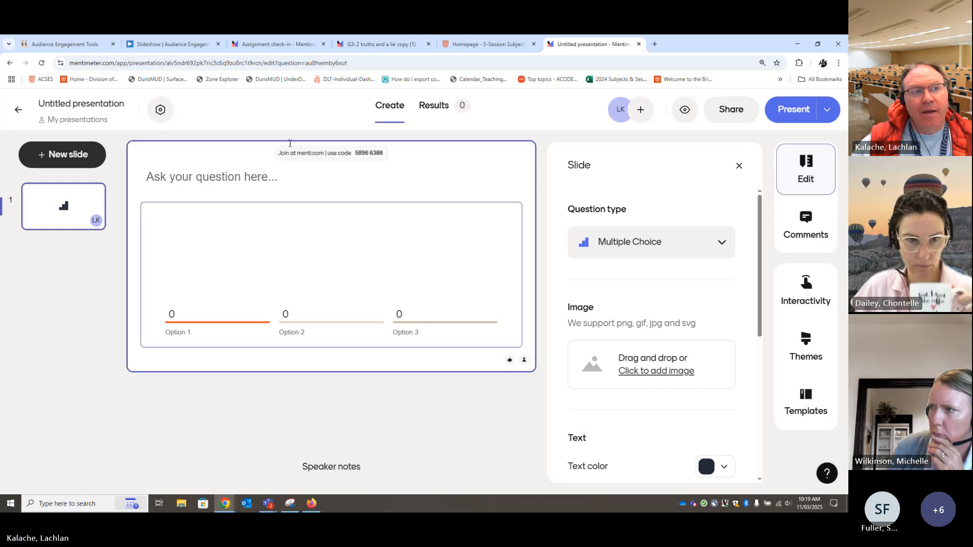
# Rename the untitled presentation as "name in here"
pyautogui.moveTo(121, 103); pyautogui.dragTo(31, 105)
pyautogui.write('name in her')
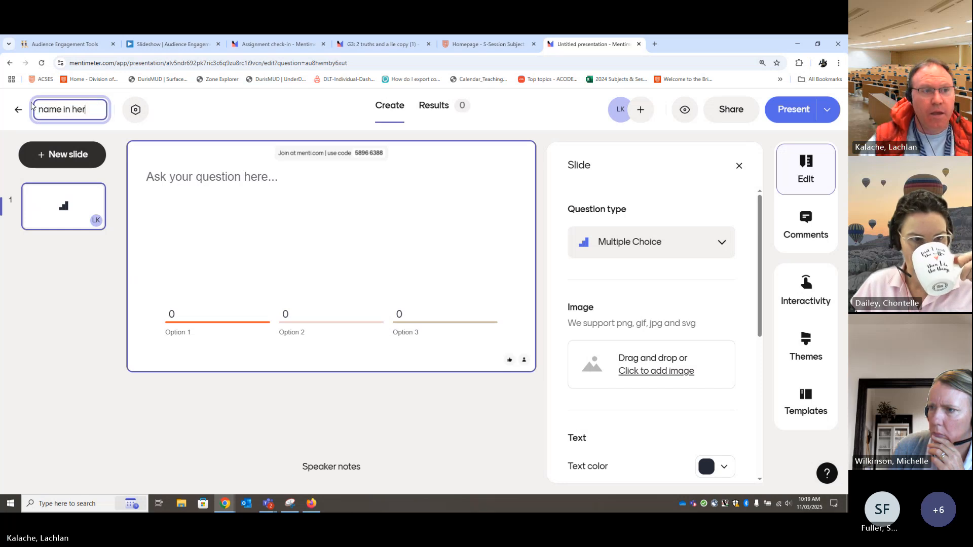
pyautogui.write('e')
pyautogui.click(272, 262)
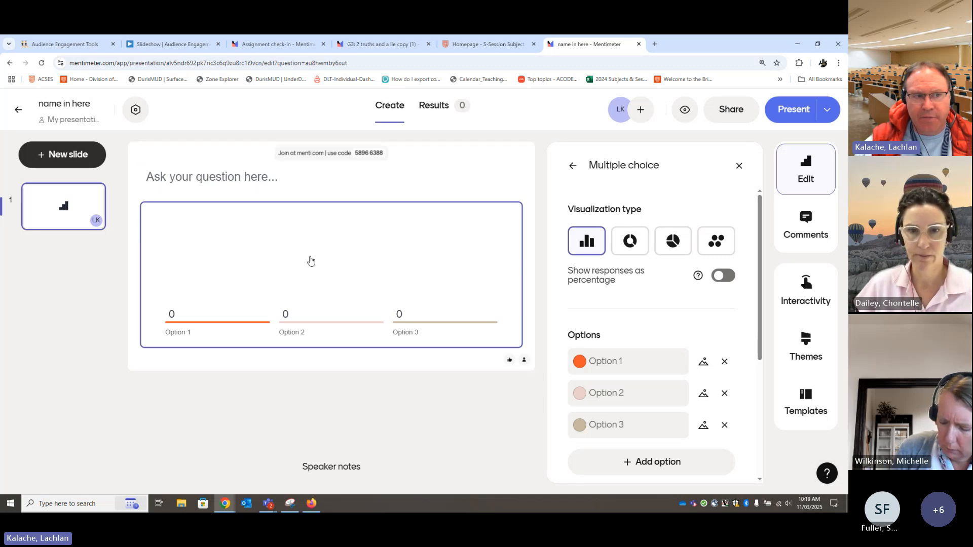
# Give the multiple choice slide's question the label "the sky is which colour?"
pyautogui.click(245, 177)
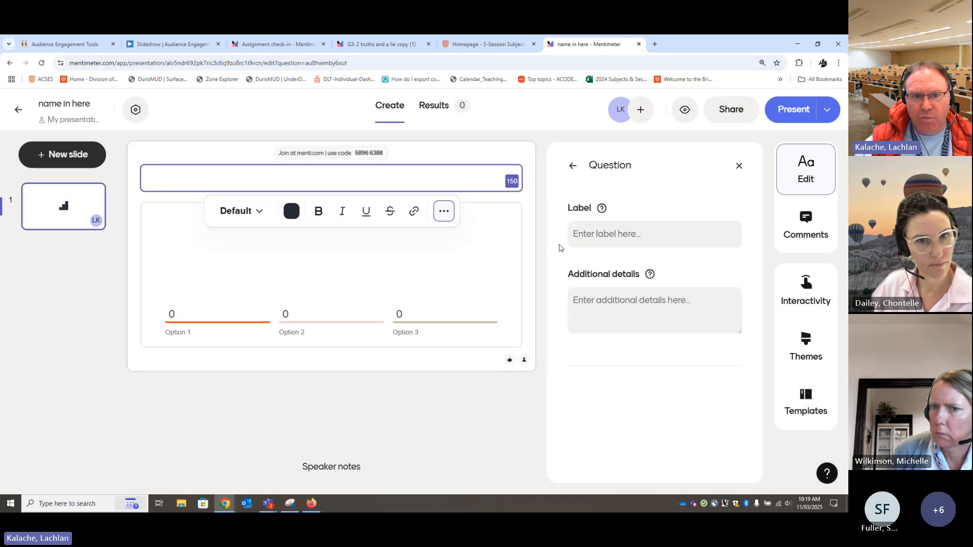
pyautogui.click(590, 234)
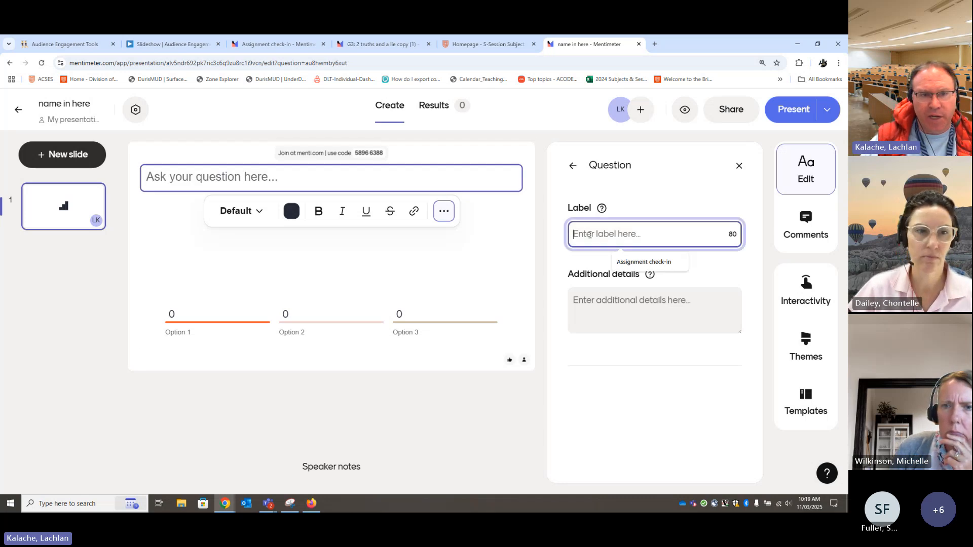
pyautogui.write('the sky')
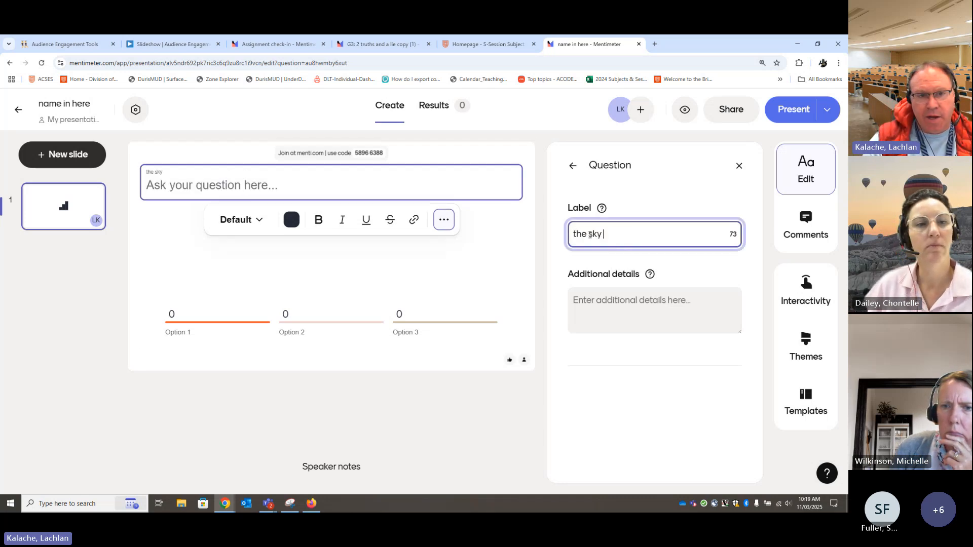
pyautogui.write(' is whaich colour?')
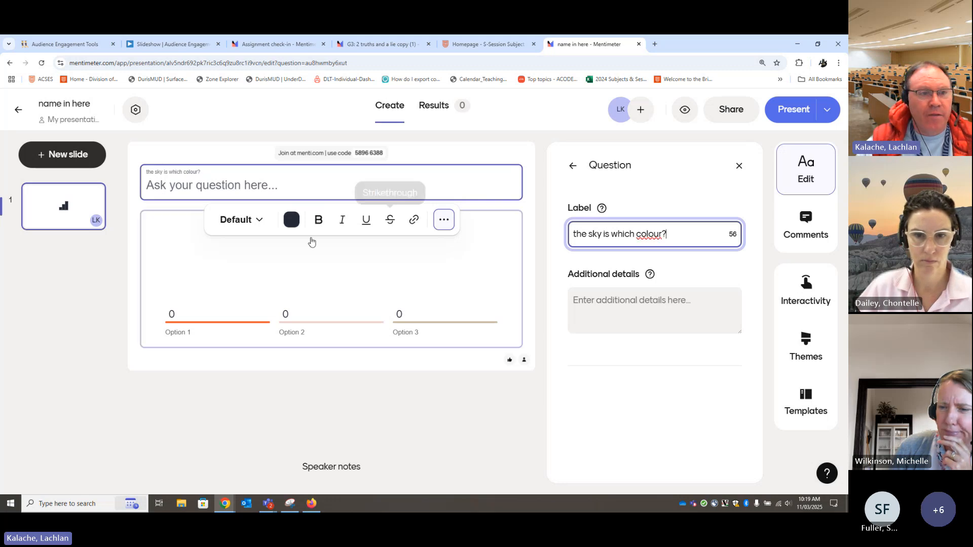
# Fill in the three answer options of the multiple choice question as blue, green and red
pyautogui.click(433, 277)
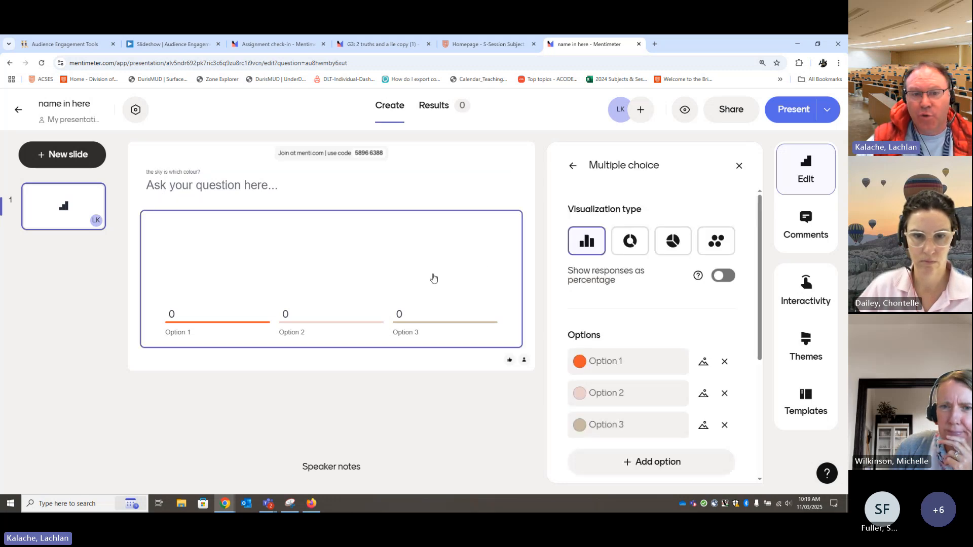
pyautogui.click(649, 365)
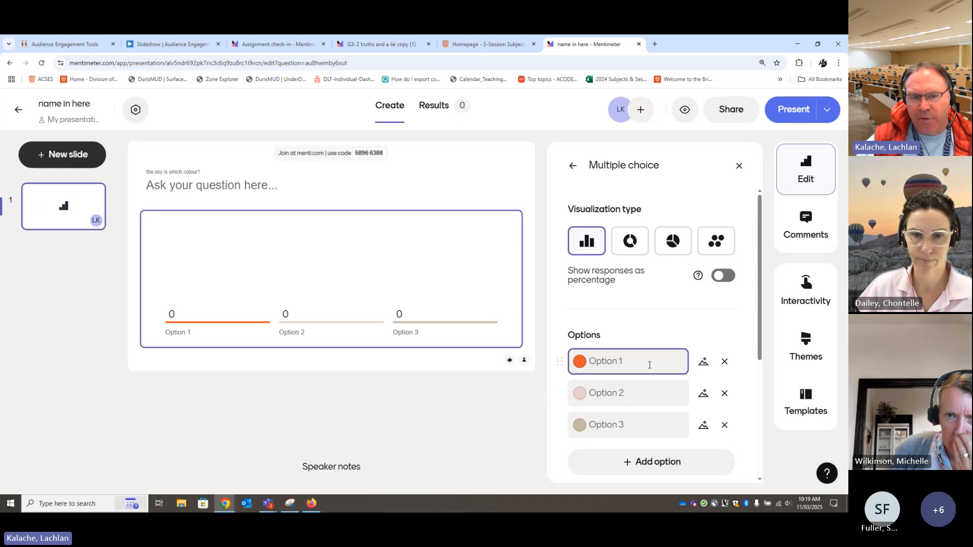
pyautogui.write('b')
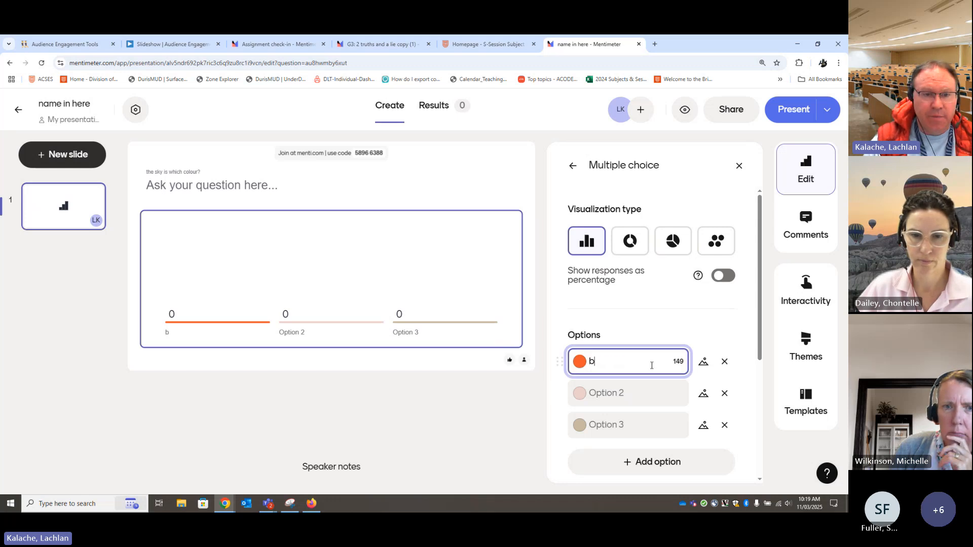
pyautogui.write('lue')
pyautogui.click(635, 397)
pyautogui.write('g')
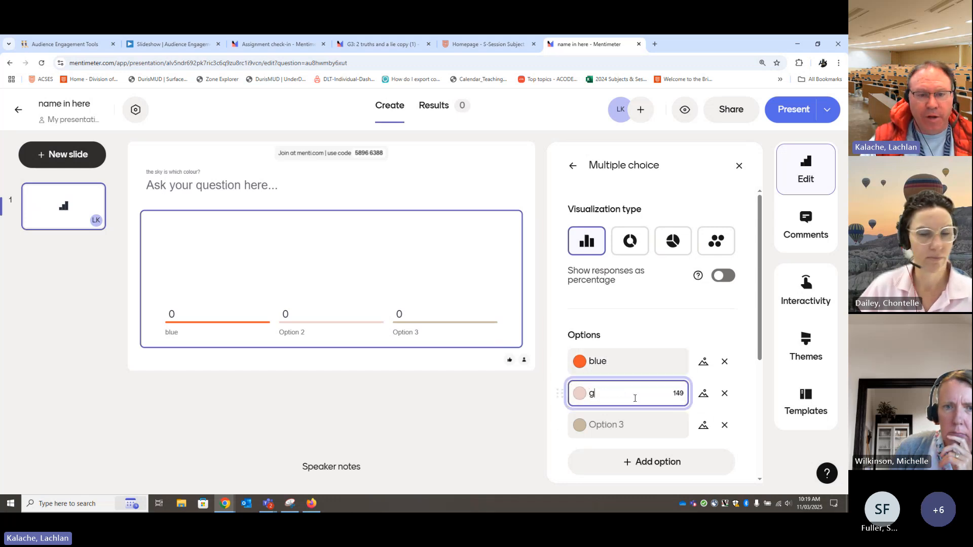
pyautogui.write('reen red')
pyautogui.press('BackSpace')
pyautogui.press('BackSpace')
pyautogui.press('BackSpace')
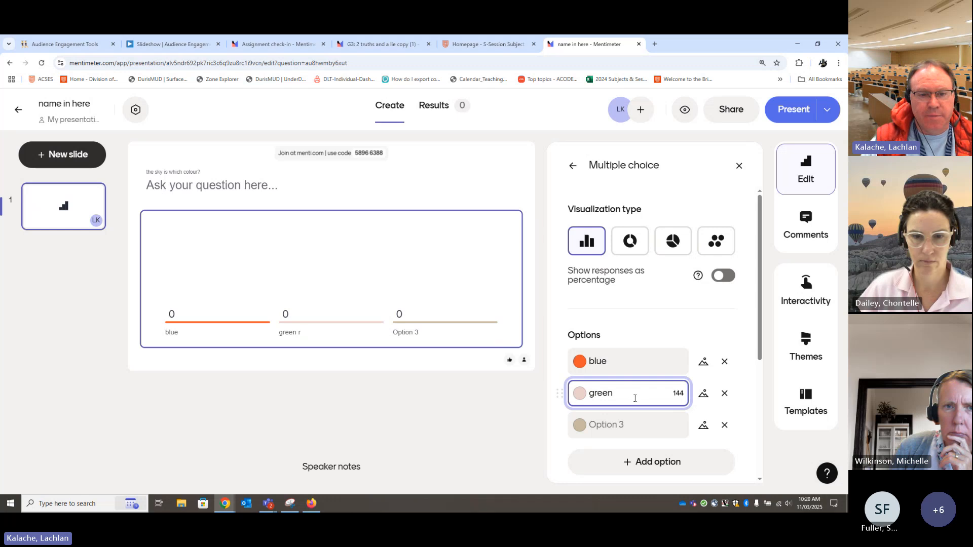
pyautogui.click(641, 421)
pyautogui.write('red')
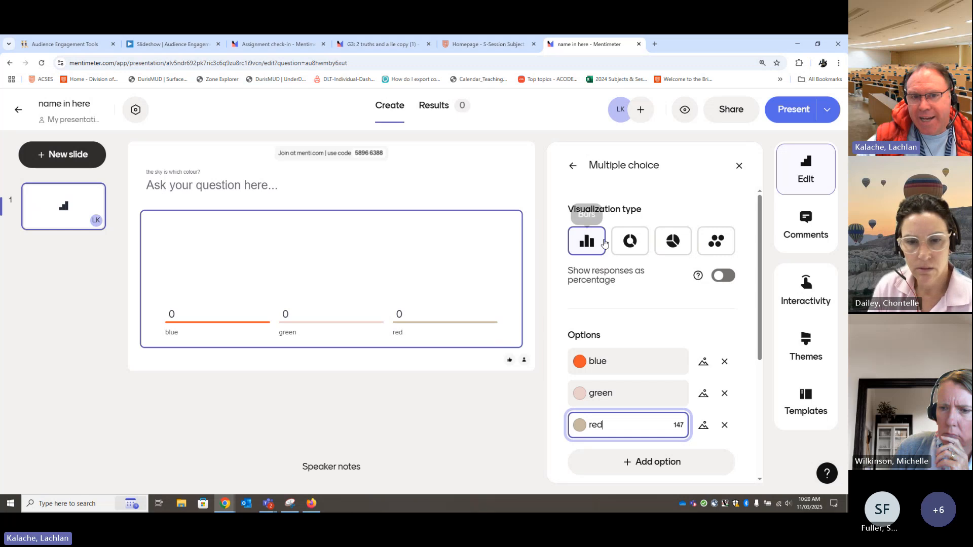
# Review the multiple choice slide's visualization types, answer options, response settings and segmentation
pyautogui.moveTo(600, 244)
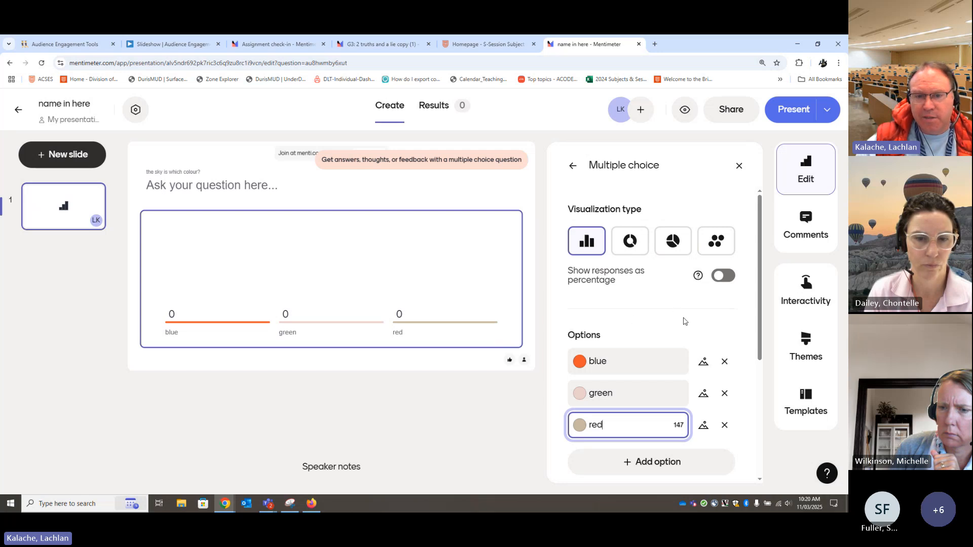
pyautogui.scroll(-2, 685, 350)
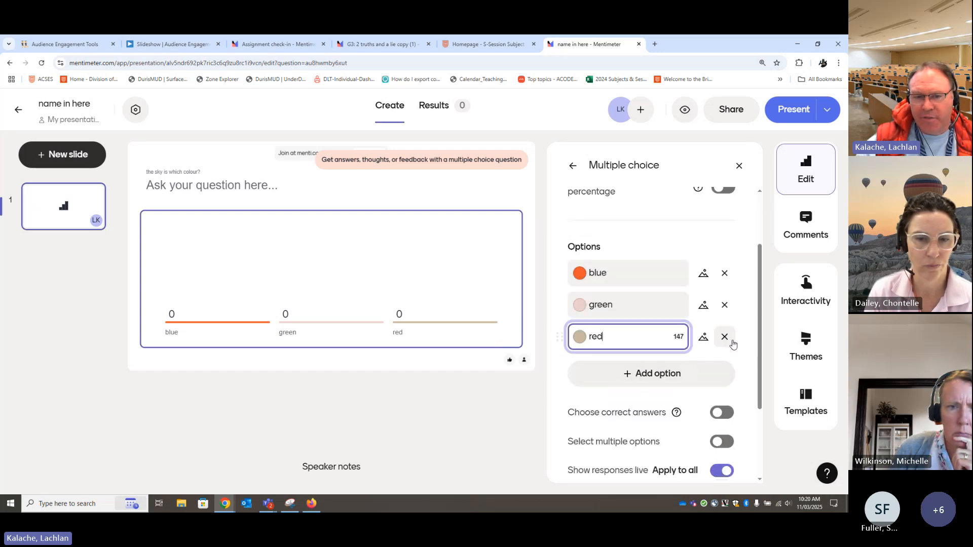
pyautogui.scroll(-2, 733, 343)
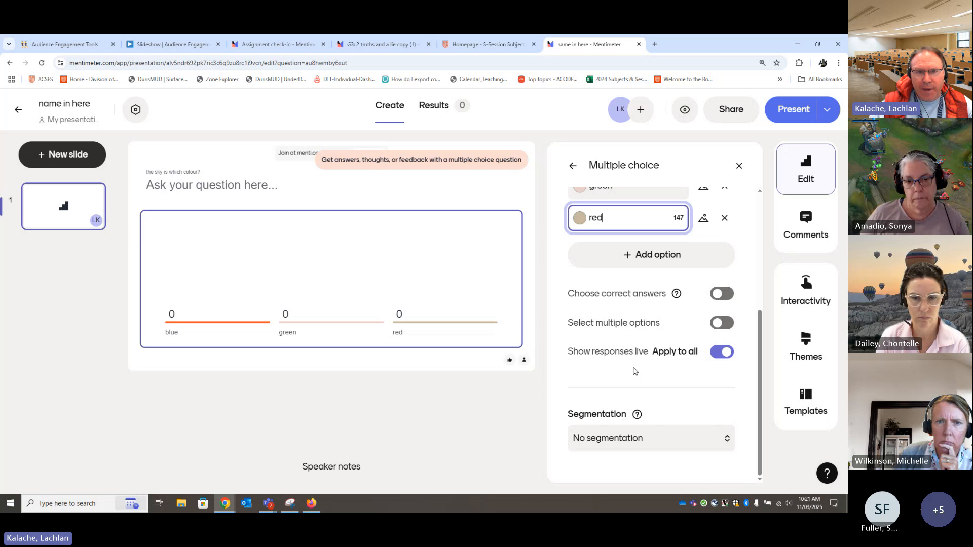
pyautogui.scroll(4, 621, 375)
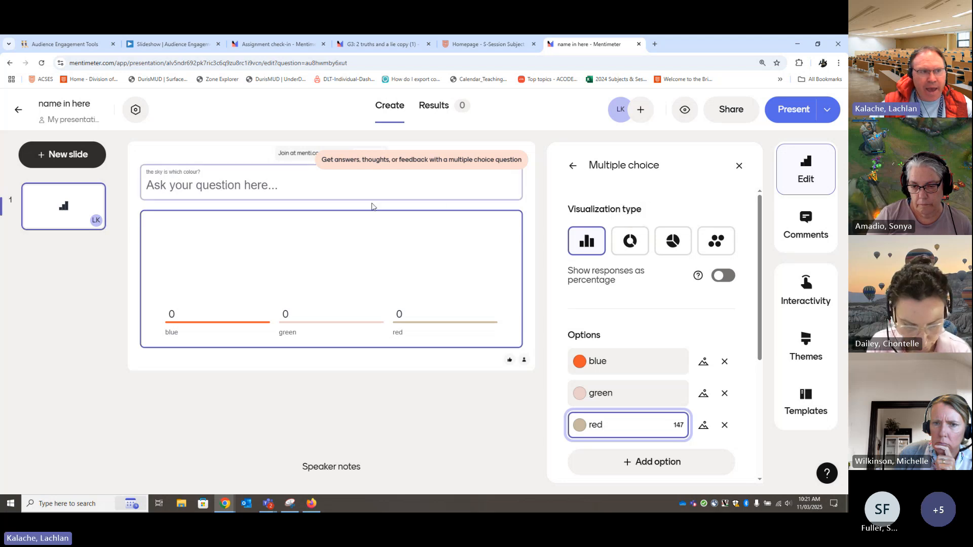
# Add a Word Cloud question as the second slide and look through its slide settings
pyautogui.click(54, 212)
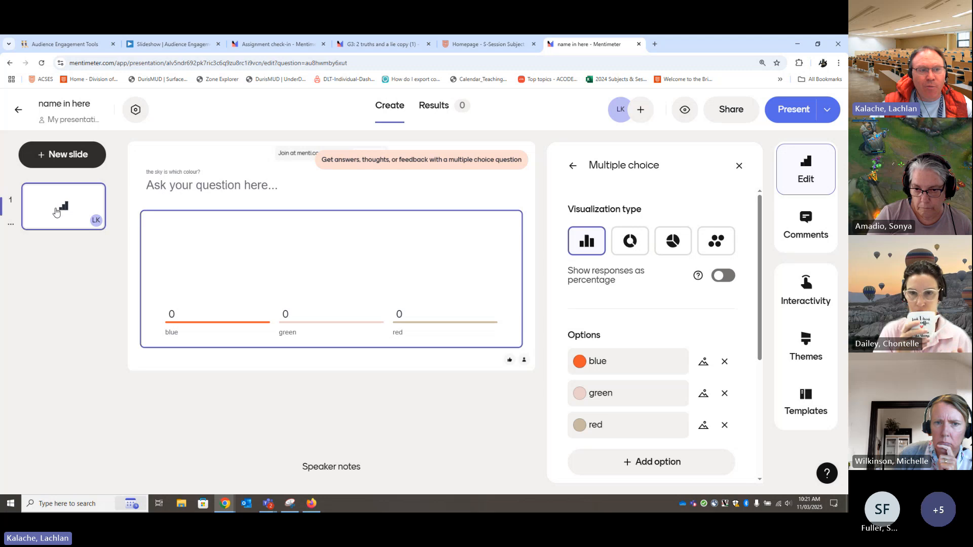
pyautogui.click(53, 155)
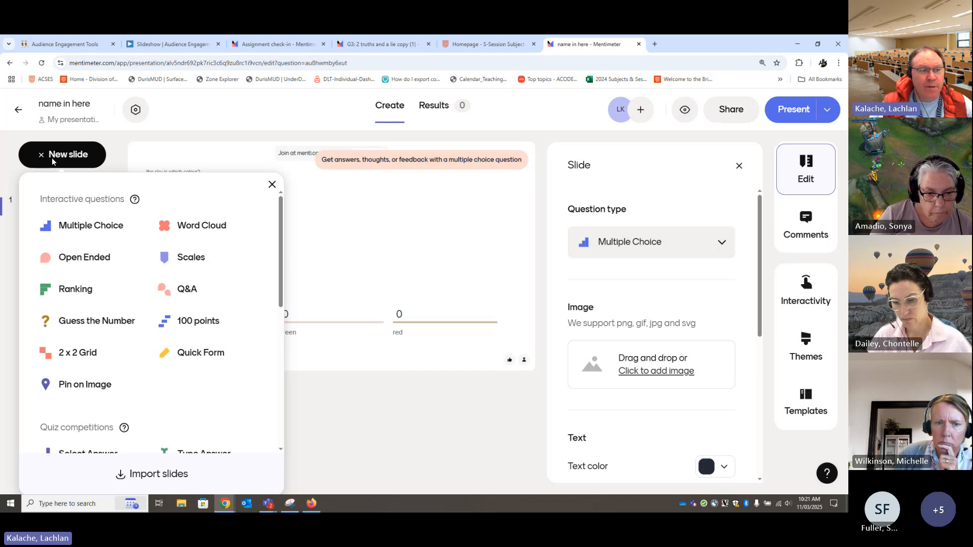
pyautogui.click(200, 229)
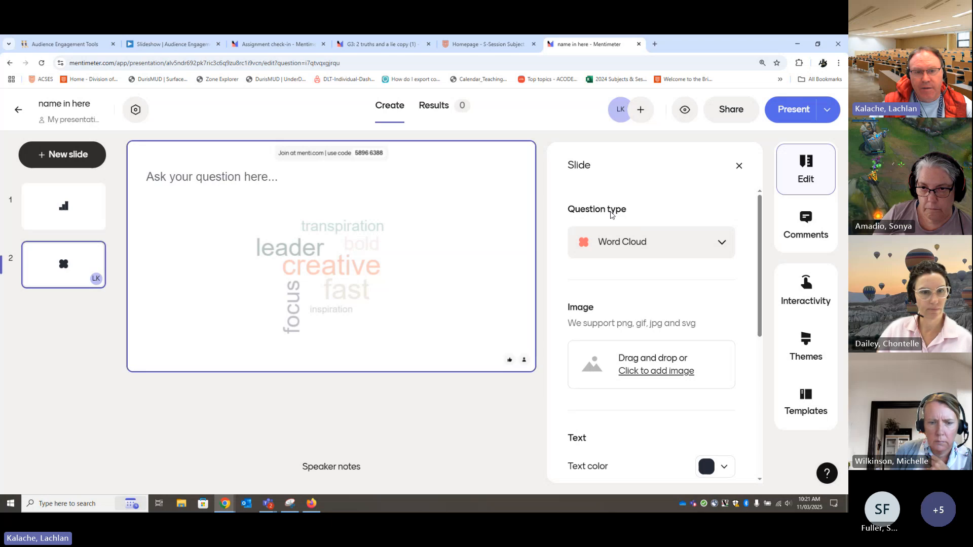
pyautogui.scroll(-3, 691, 303)
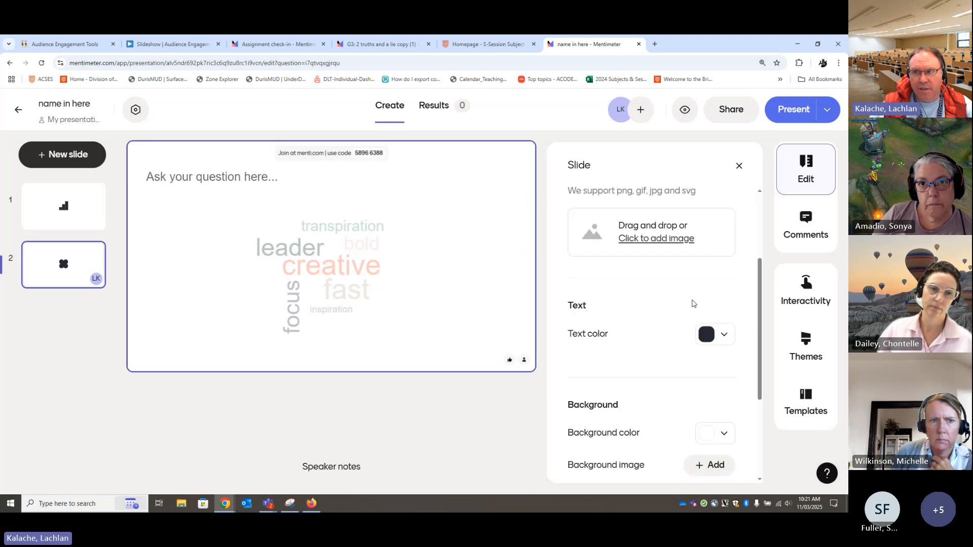
pyautogui.scroll(-2, 692, 303)
pyautogui.scroll(5, 693, 303)
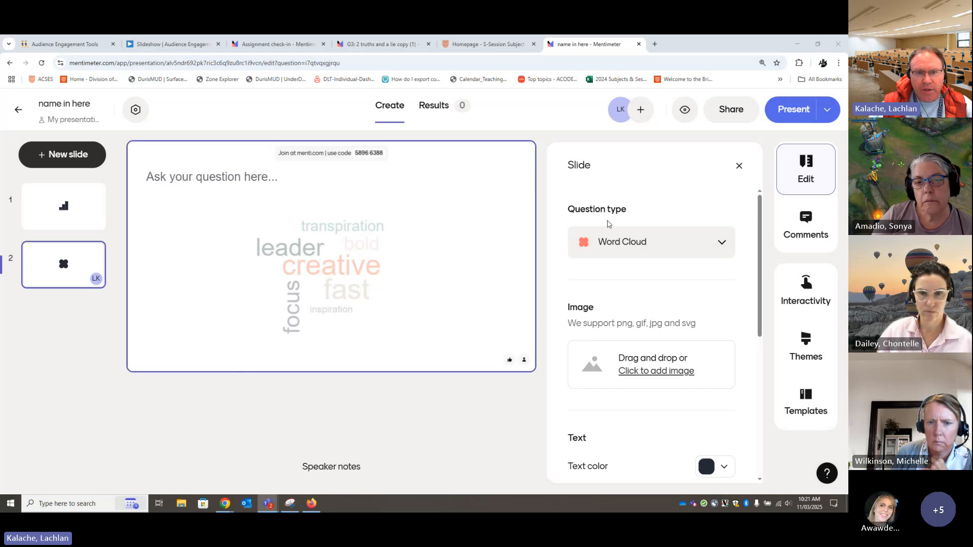
# Enter "how are we feeling about X?" as the word cloud slide's question and open the word cloud's own settings
pyautogui.click(264, 182)
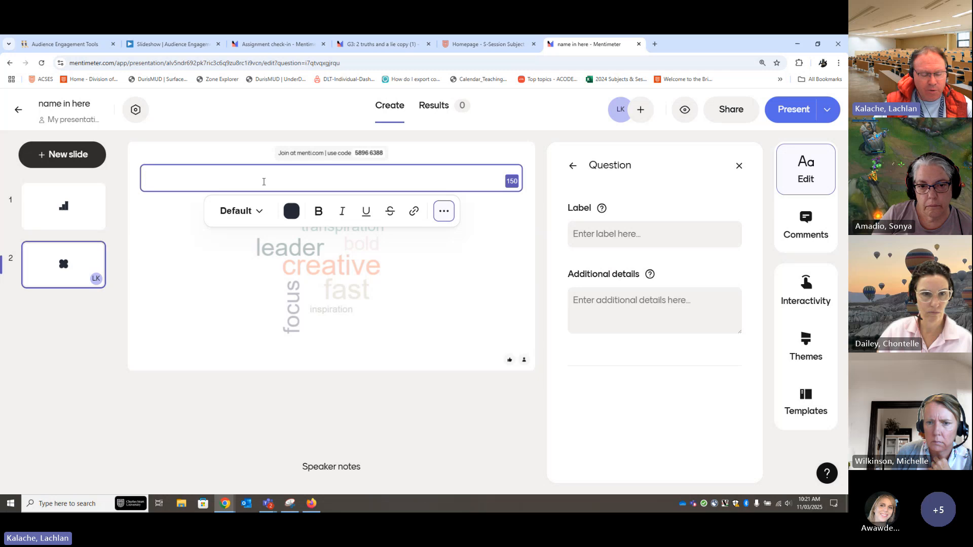
pyautogui.write('how are w')
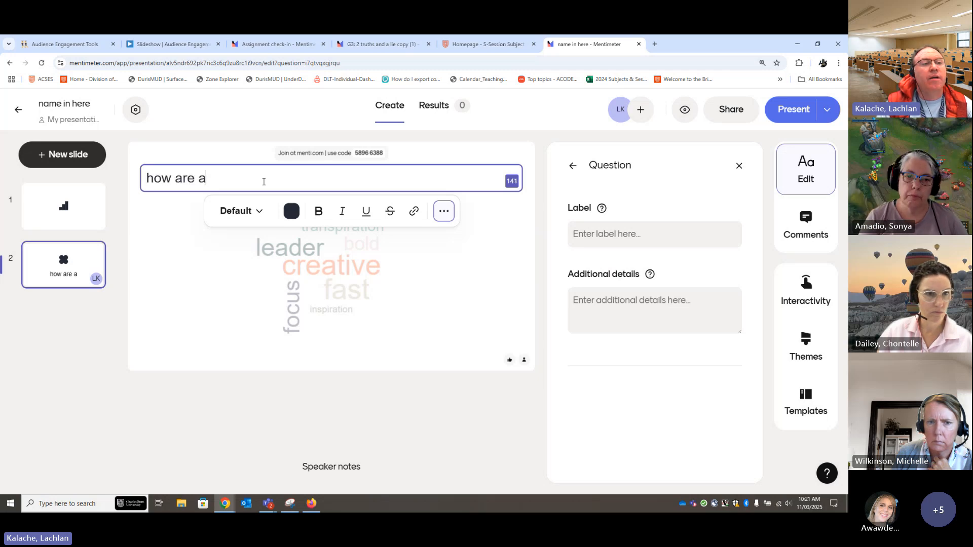
pyautogui.write('e feeling ')
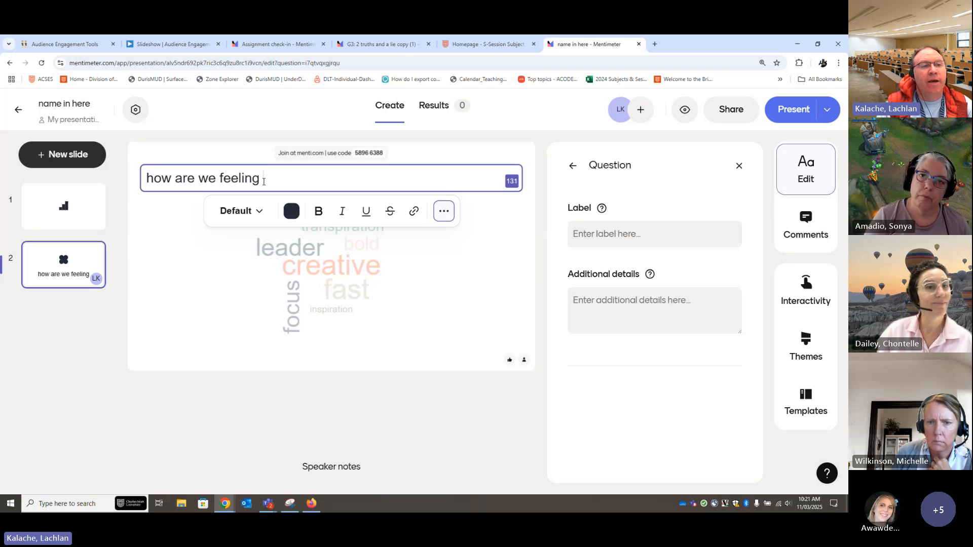
pyautogui.write('about X?')
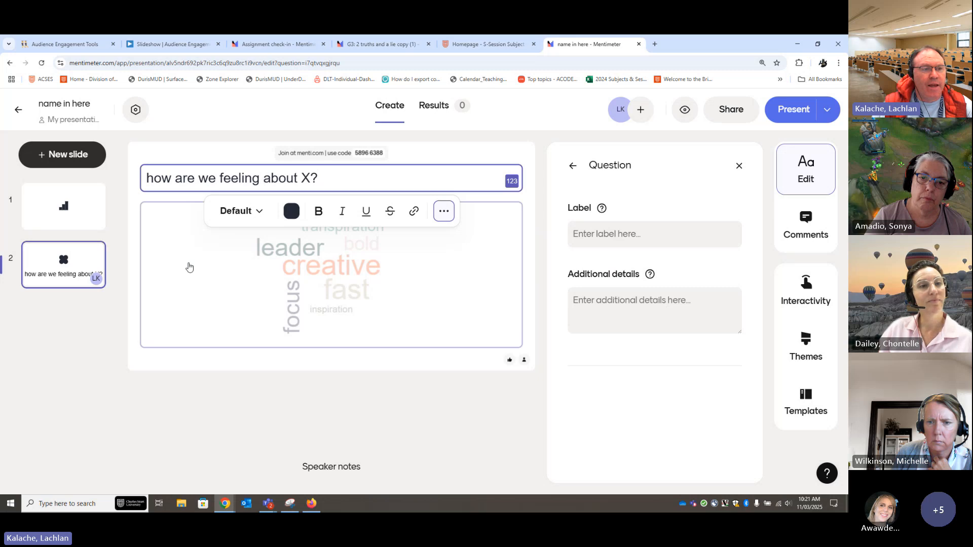
pyautogui.click(187, 269)
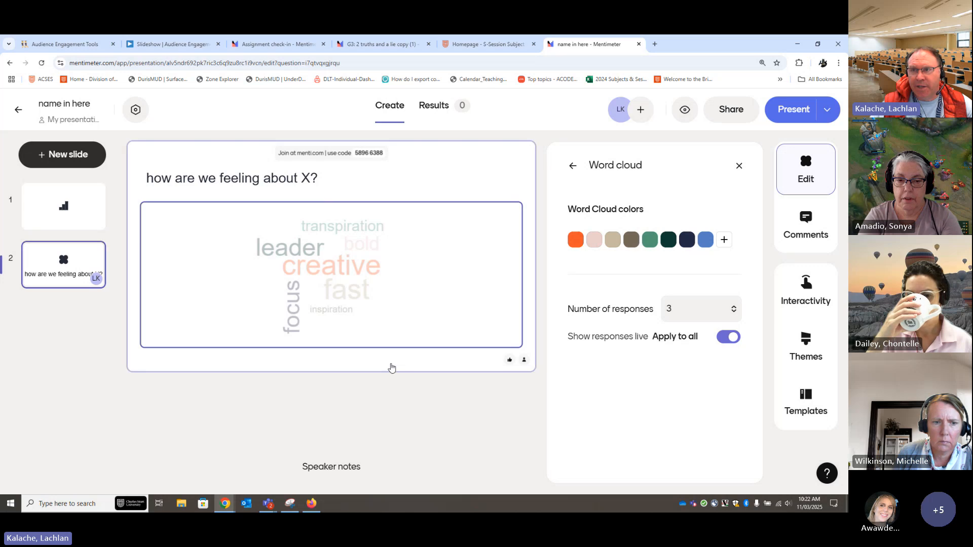
# Add a Scales question as the third slide with the question text "prompt up the top"
pyautogui.click(61, 163)
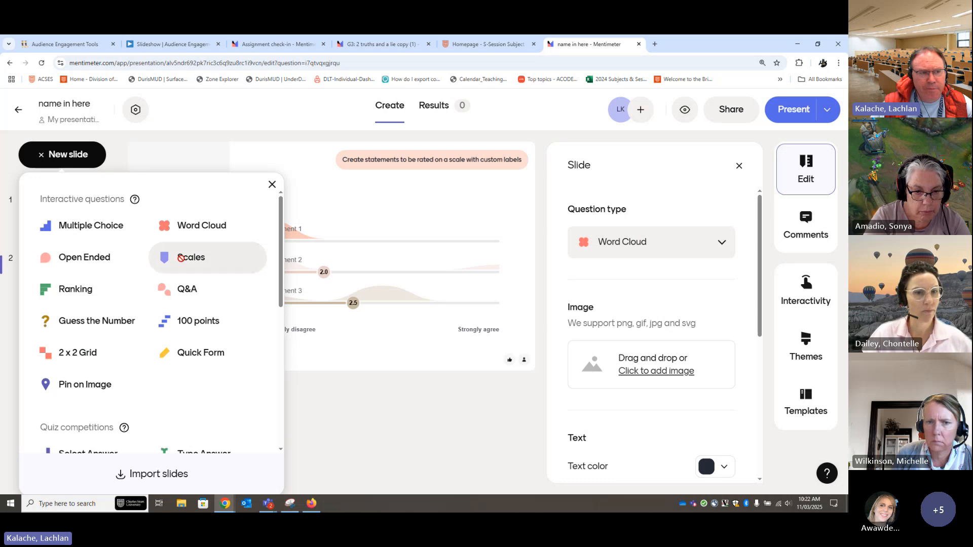
pyautogui.moveTo(182, 262); pyautogui.dragTo(181, 259)
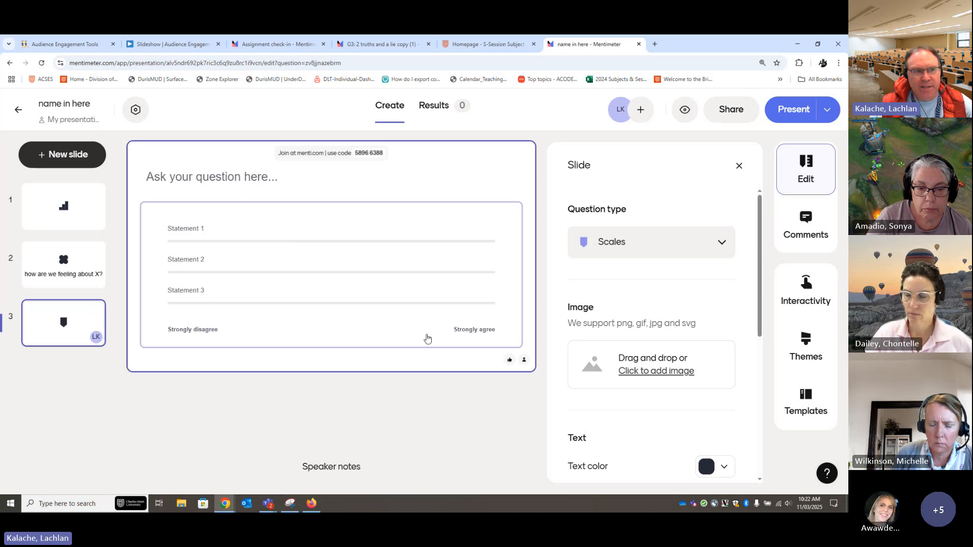
pyautogui.click(202, 179)
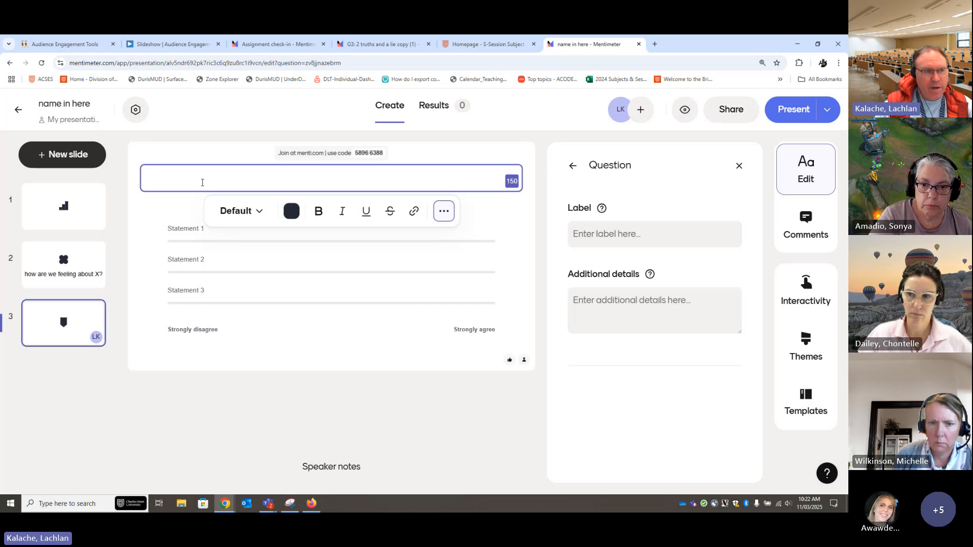
pyautogui.write('promp')
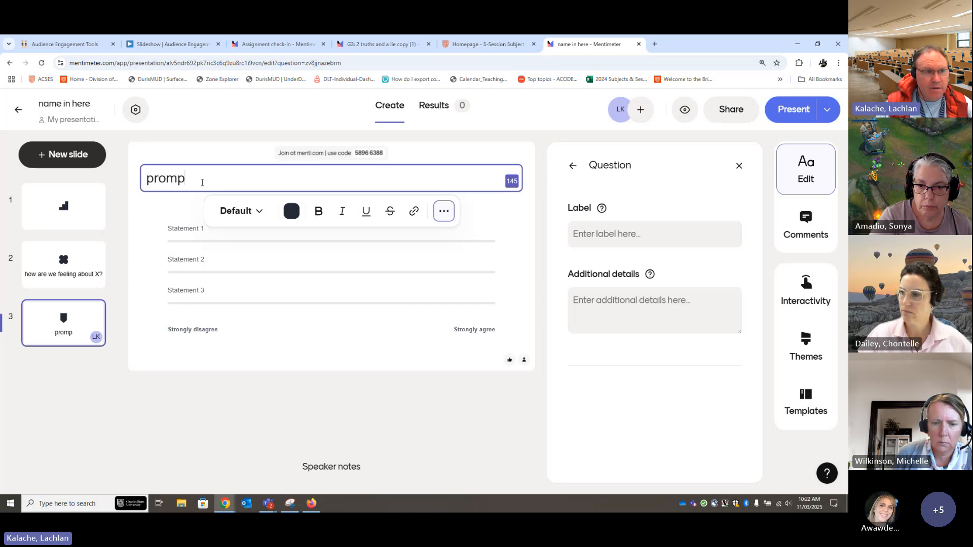
pyautogui.write('t up the top')
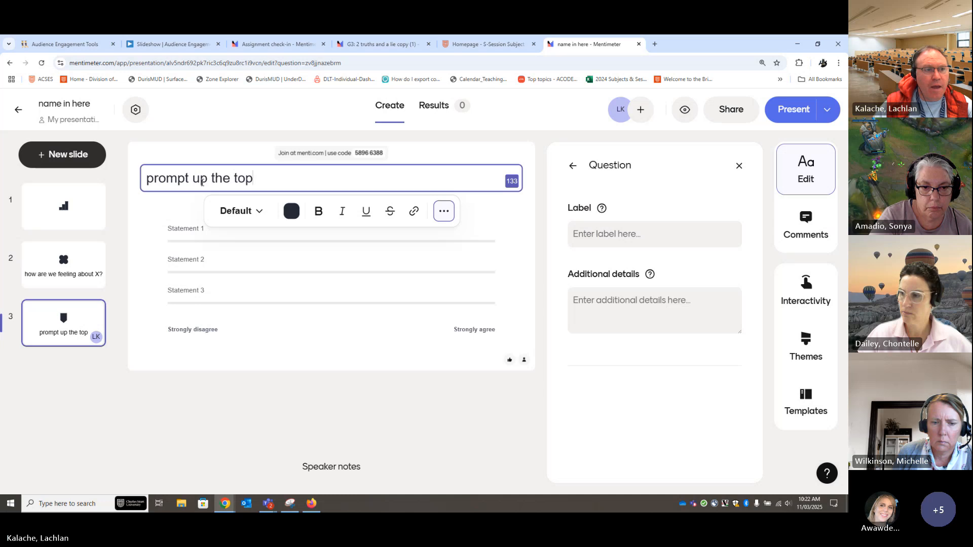
# Fill in the three statements of the Scales question as italian, japanese and german
pyautogui.click(263, 278)
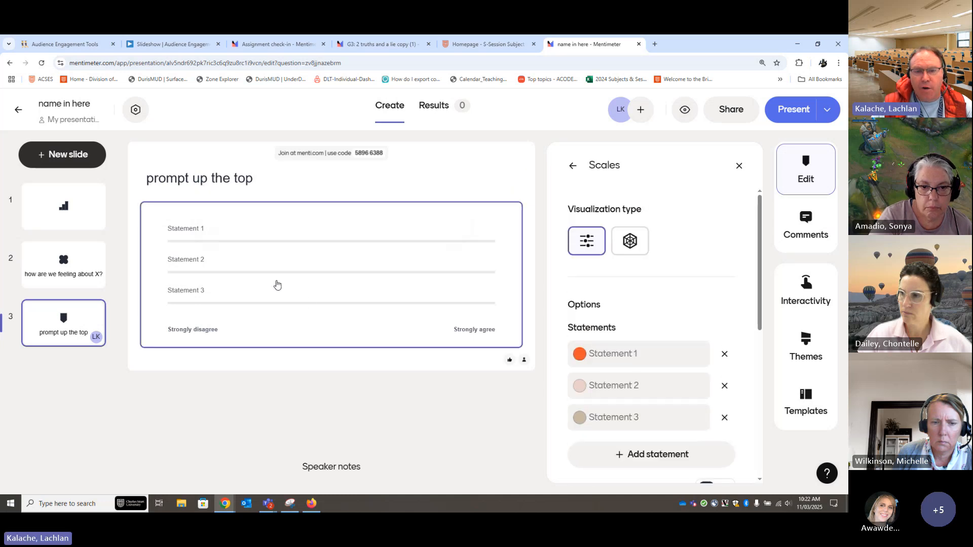
pyautogui.scroll(-2, 696, 343)
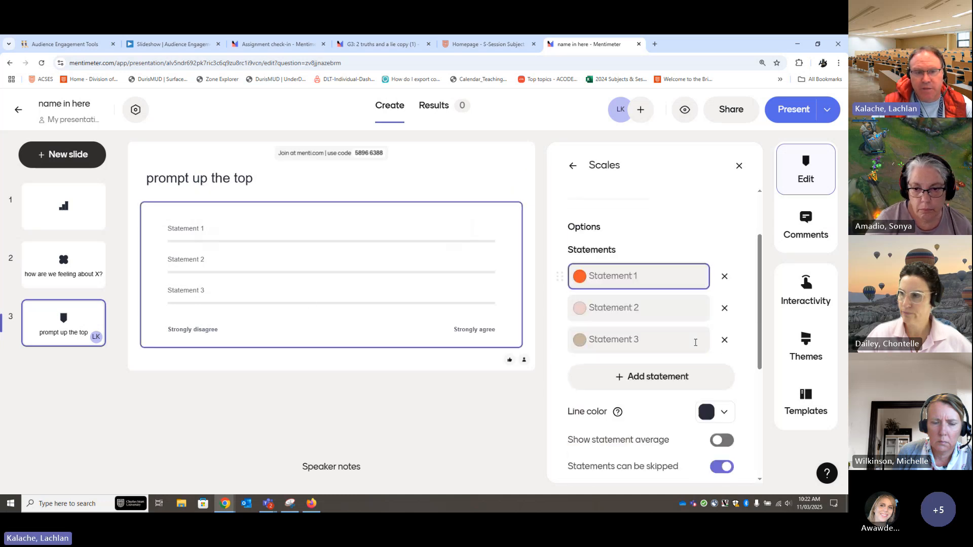
pyautogui.click(651, 269)
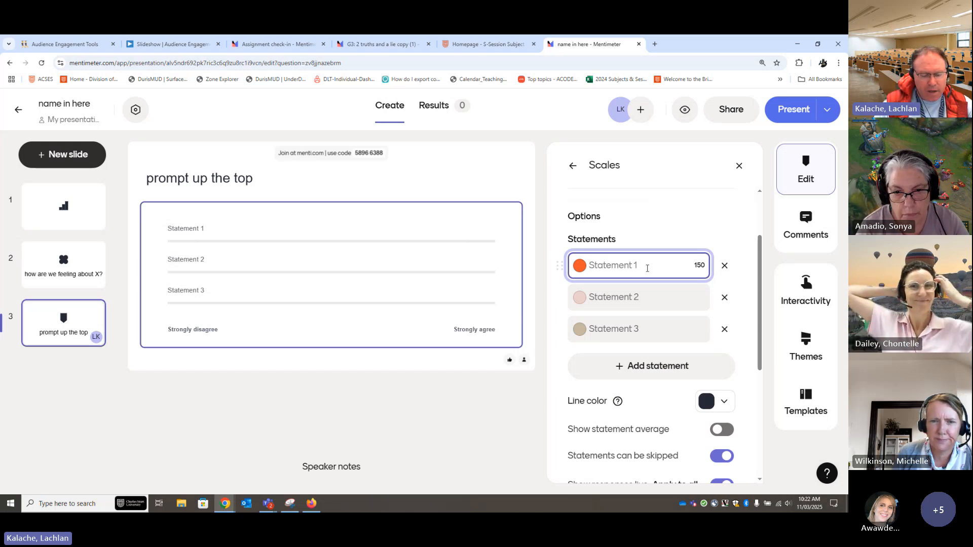
pyautogui.write('italian')
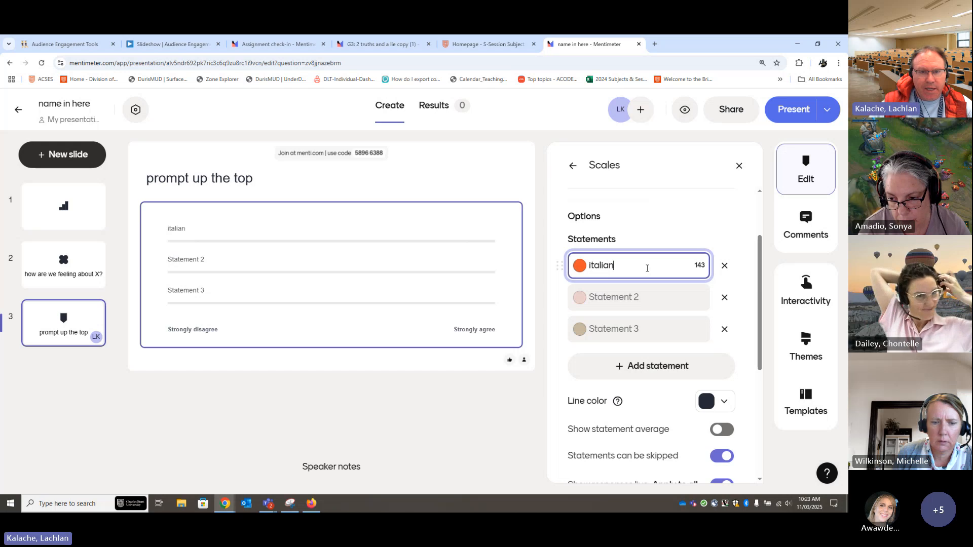
pyautogui.click(625, 297)
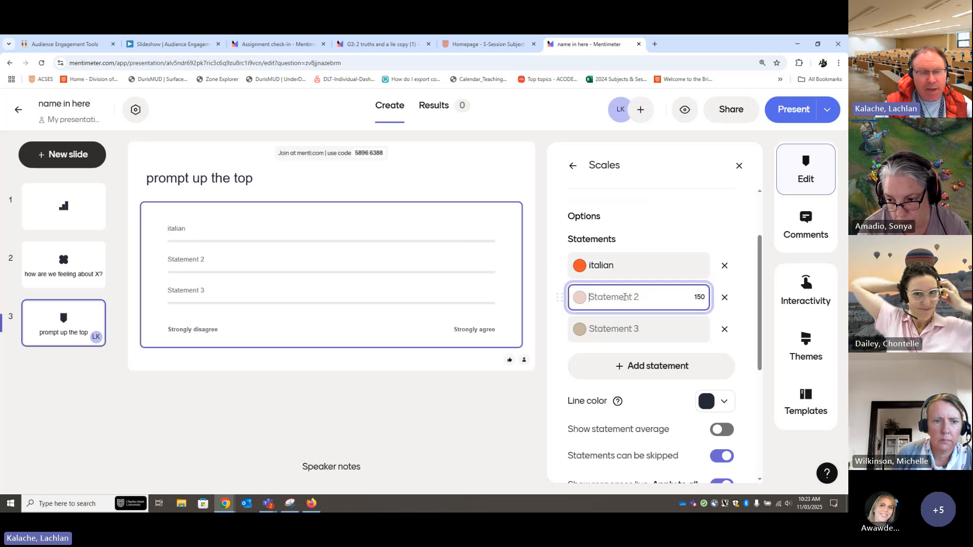
pyautogui.write('japanese')
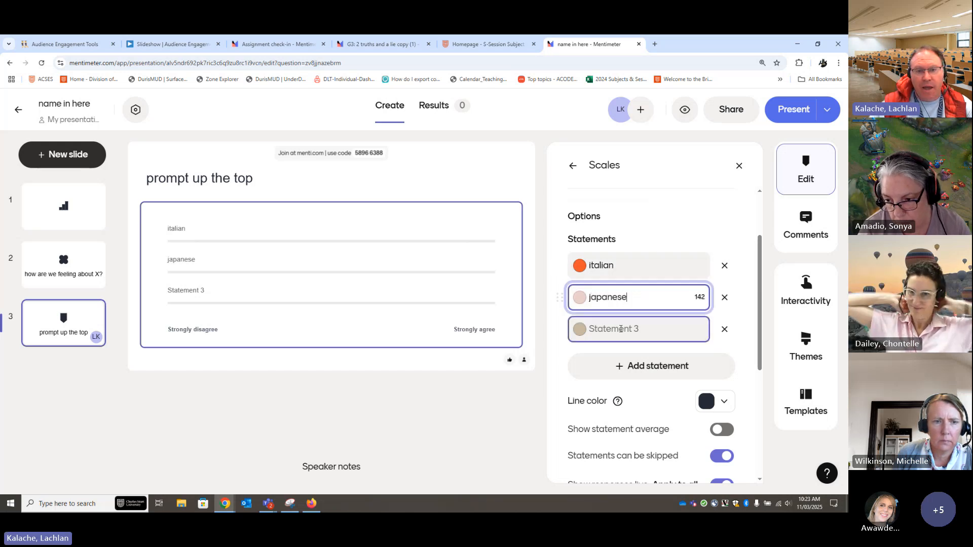
pyautogui.click(620, 324)
pyautogui.write('german')
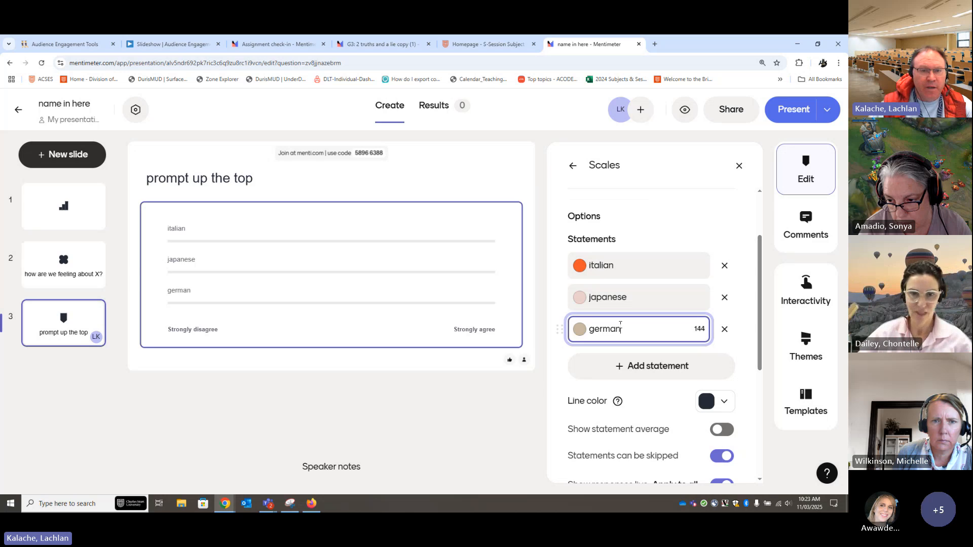
pyautogui.click(692, 217)
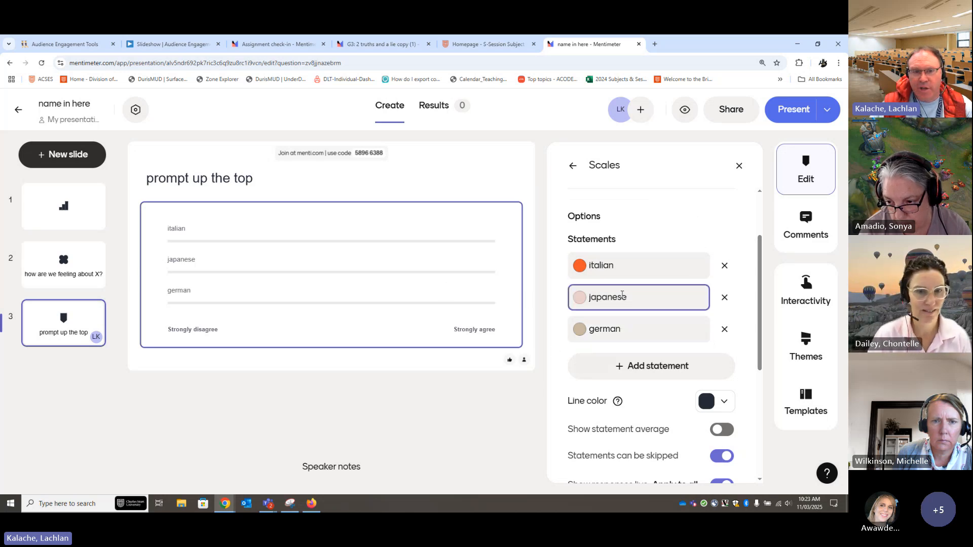
# Label the lower end of the Scales question's scale "Hate" and the upper end "Love"
pyautogui.scroll(-3, 674, 307)
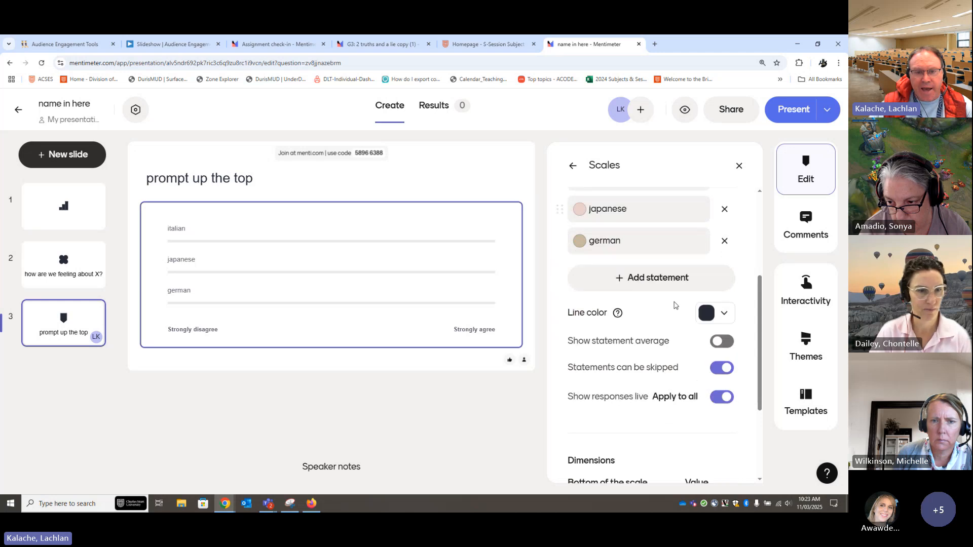
pyautogui.scroll(-2, 658, 408)
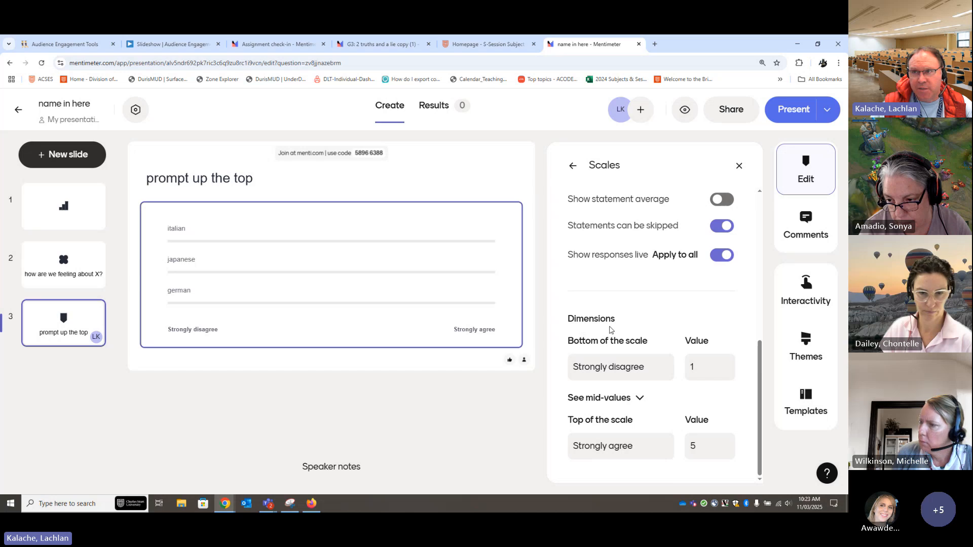
pyautogui.click(638, 373)
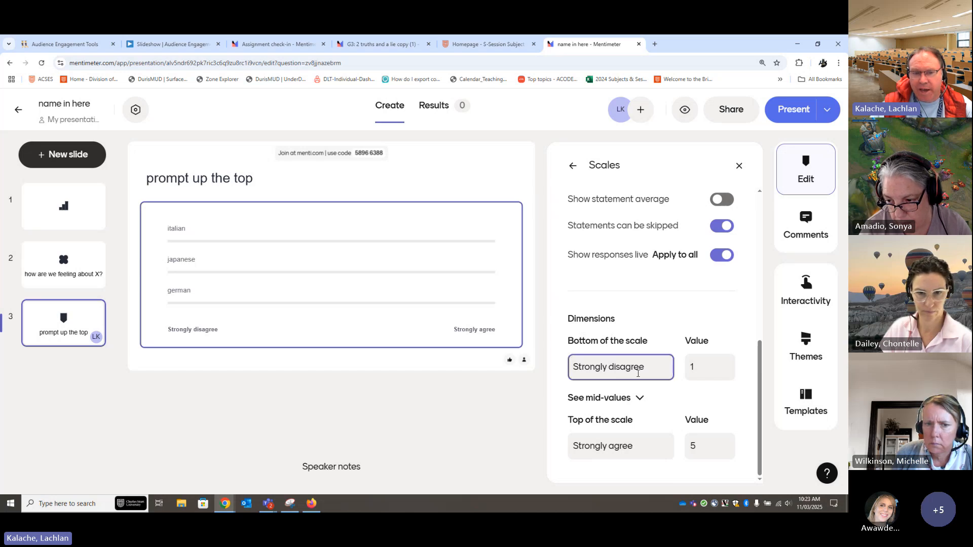
pyautogui.moveTo(650, 370); pyautogui.dragTo(574, 369)
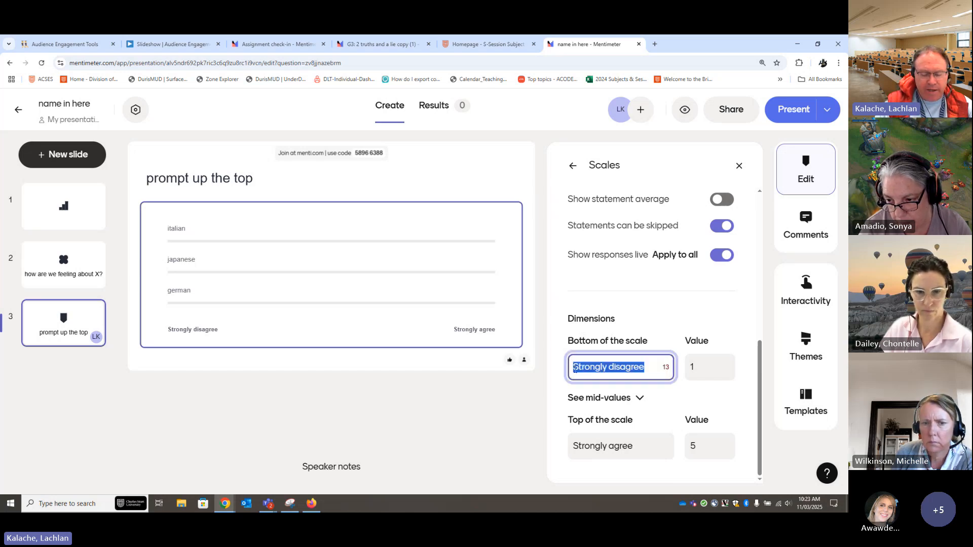
pyautogui.write('Hate')
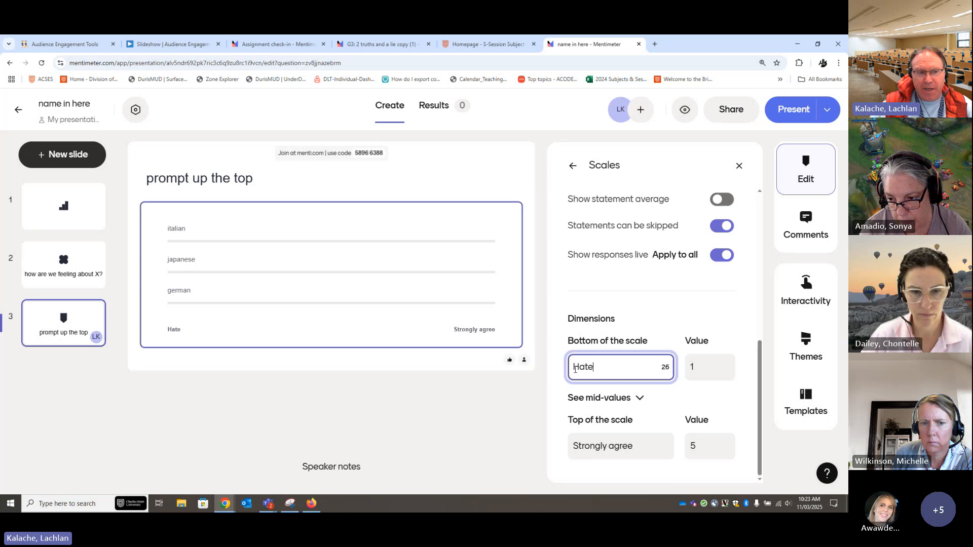
pyautogui.click(639, 445)
pyautogui.moveTo(641, 446); pyautogui.dragTo(568, 446)
pyautogui.write('Love')
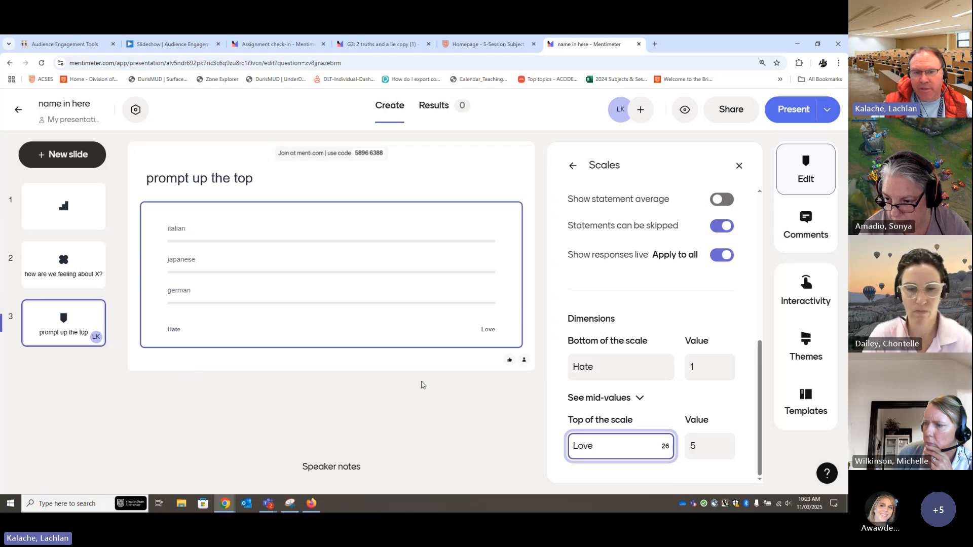
# Set the value for the upper end of the Scales question's scale to 10
pyautogui.doubleClick(692, 445)
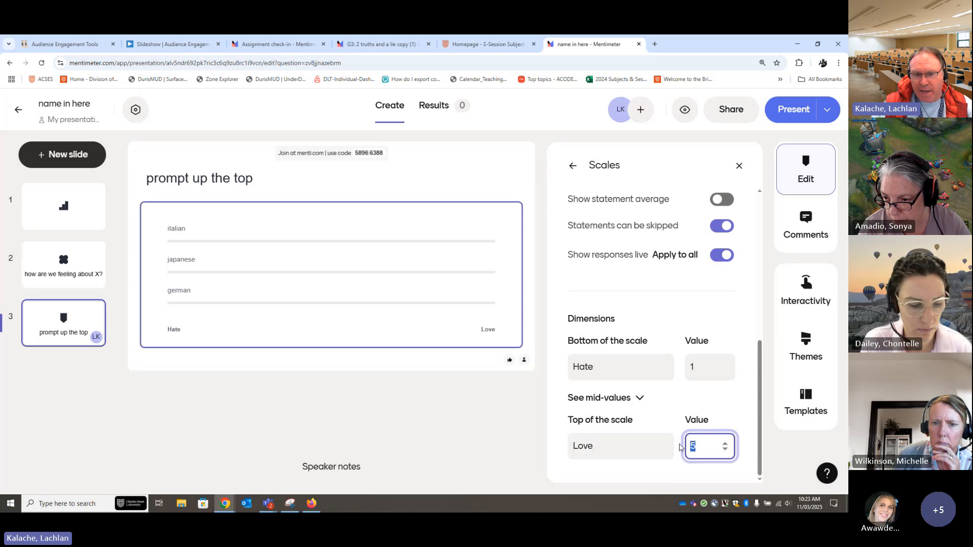
pyautogui.write('10')
pyautogui.click(731, 402)
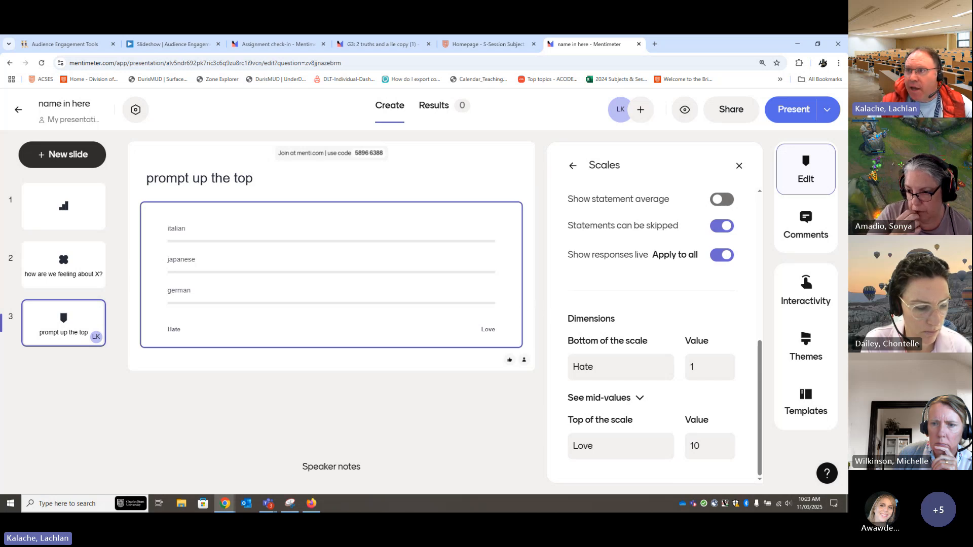
# Show the joining QR code on the third slide, then hide it again
pyautogui.hotkey('alt', 'Tab')
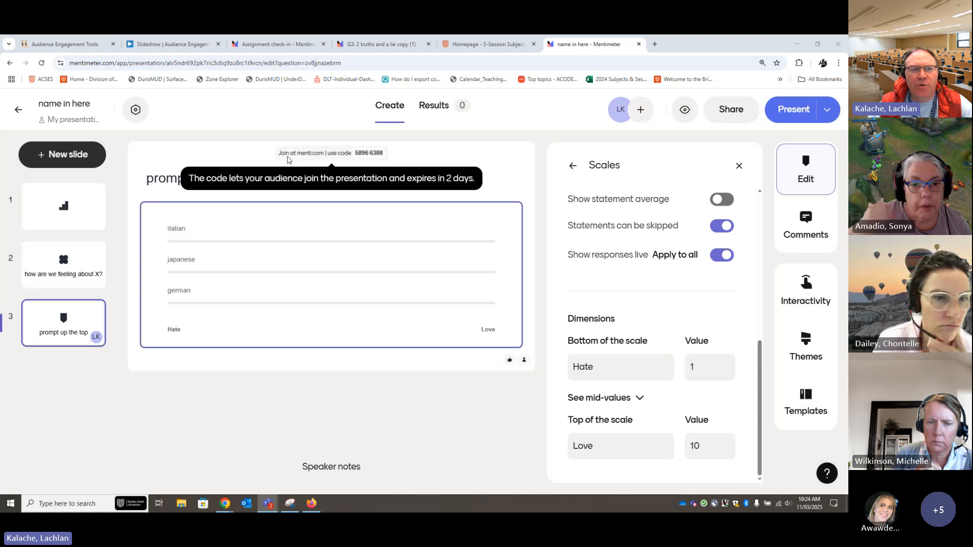
pyautogui.click(526, 169)
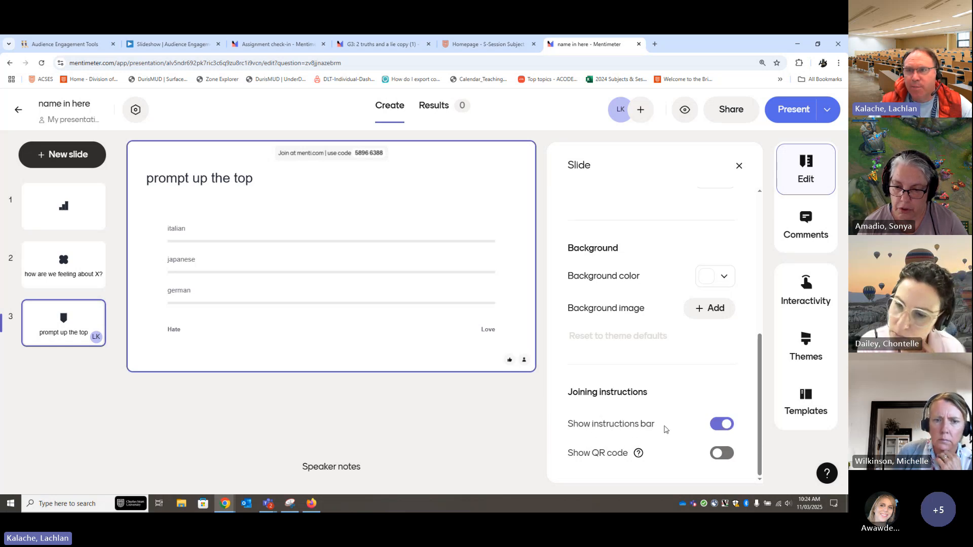
pyautogui.moveTo(353, 163)
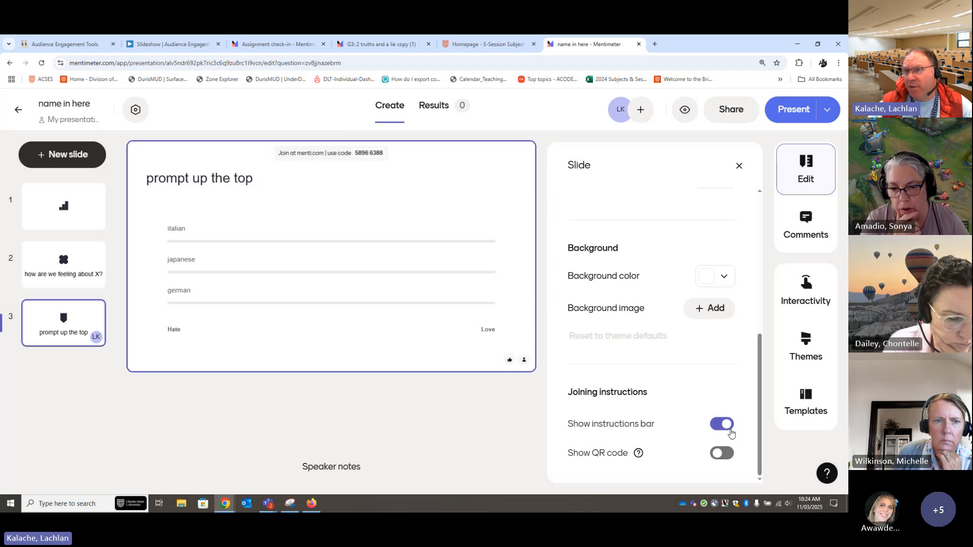
pyautogui.moveTo(295, 160)
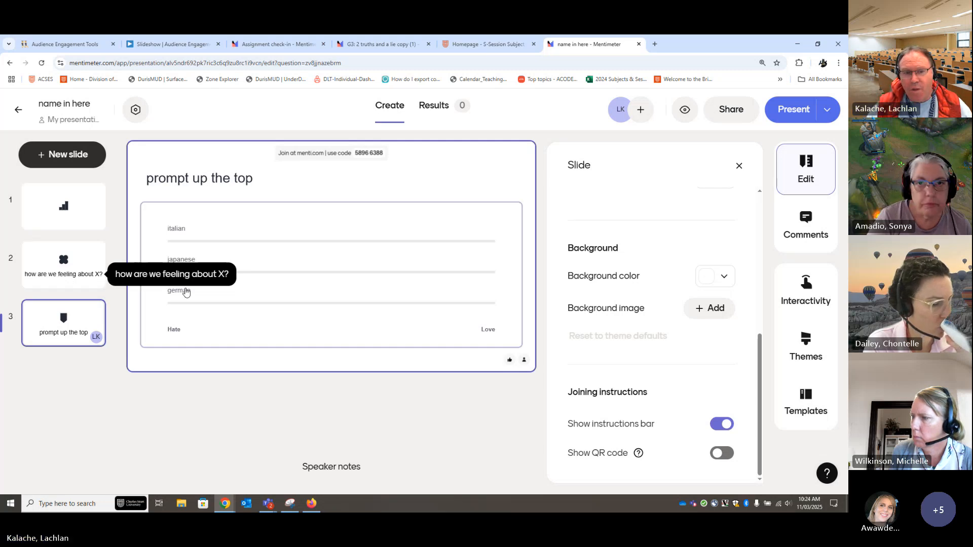
pyautogui.click(723, 453)
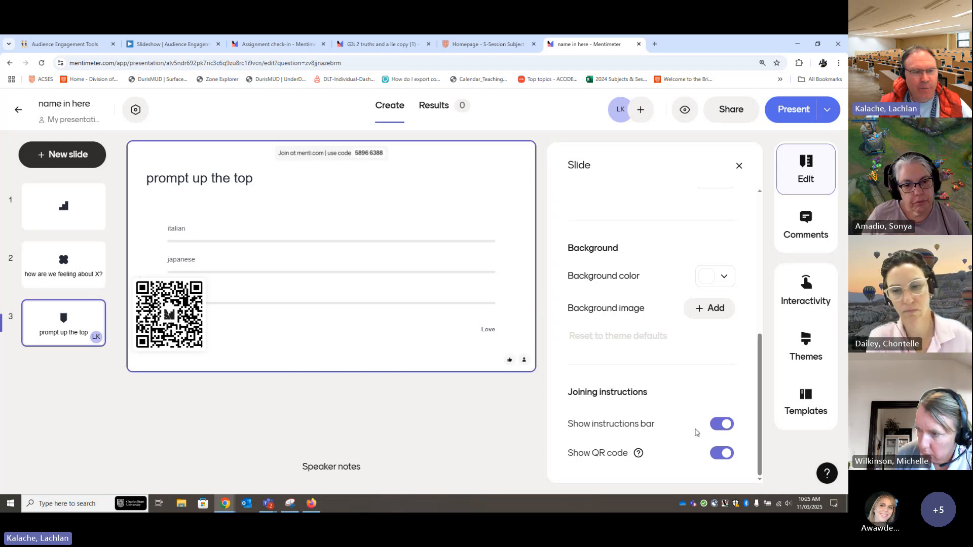
pyautogui.click(722, 453)
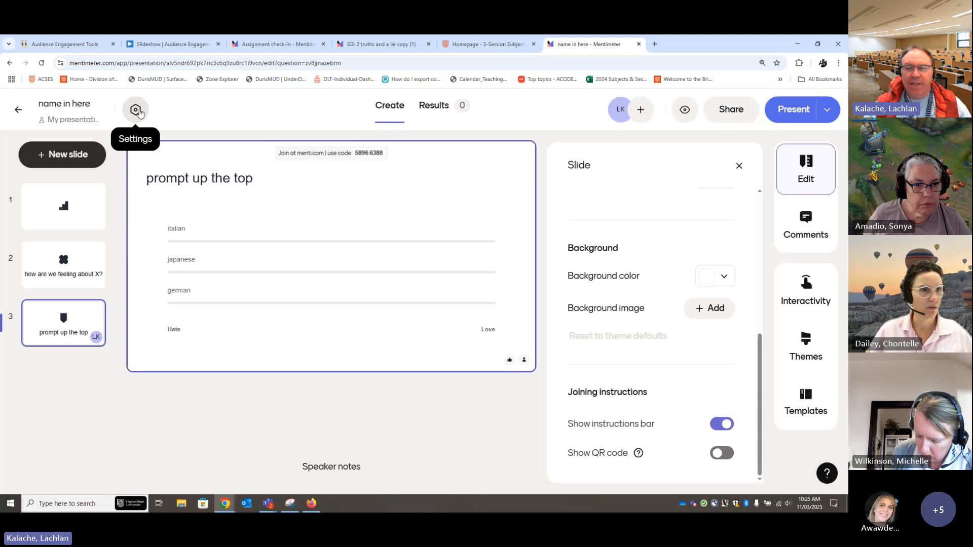
# Go to the first slide and change the type of Menti to Survey so participants answer at their own pace
pyautogui.click(137, 111)
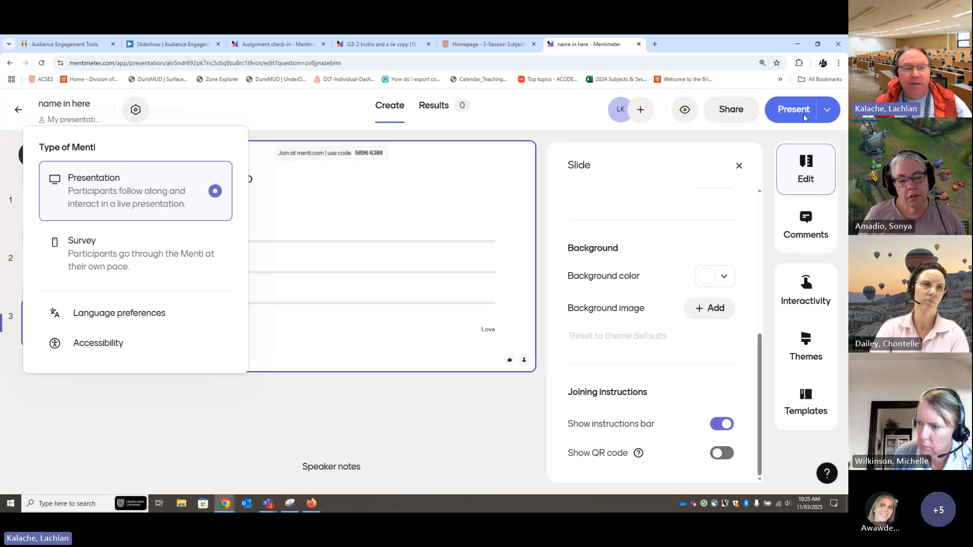
pyautogui.click(152, 409)
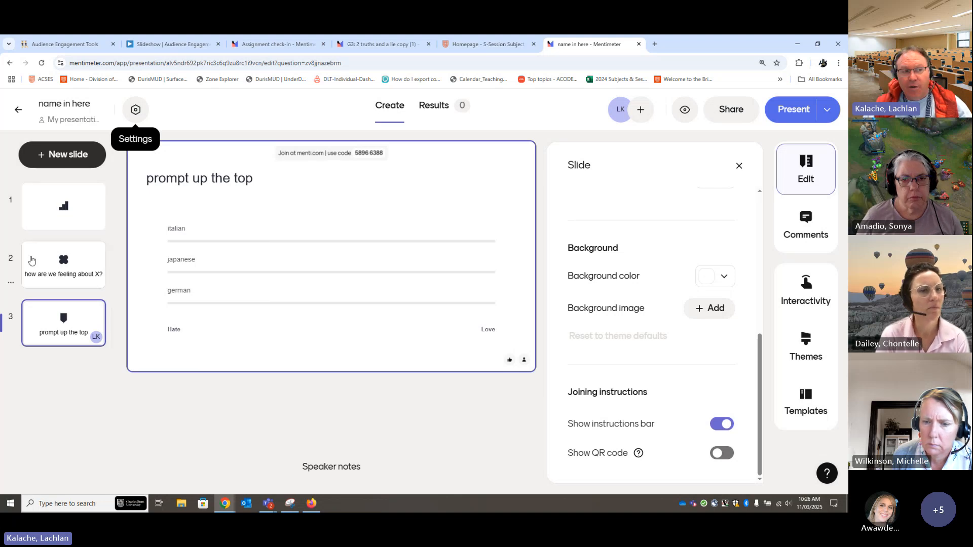
pyautogui.click(59, 208)
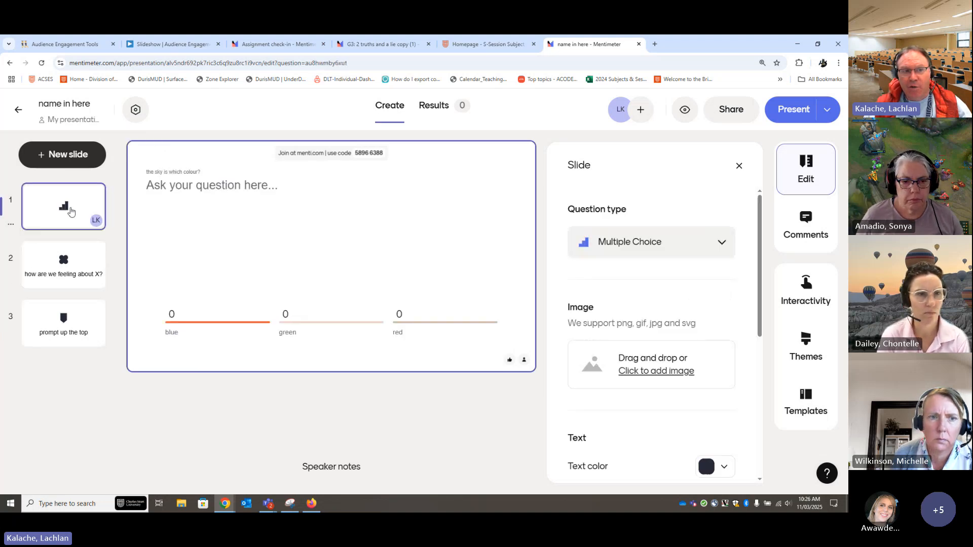
pyautogui.moveTo(347, 154)
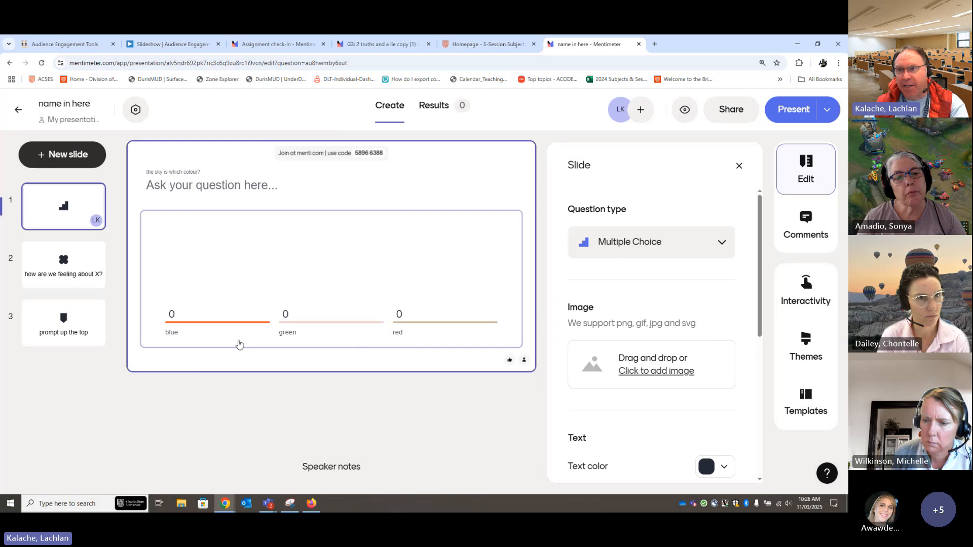
pyautogui.click(135, 111)
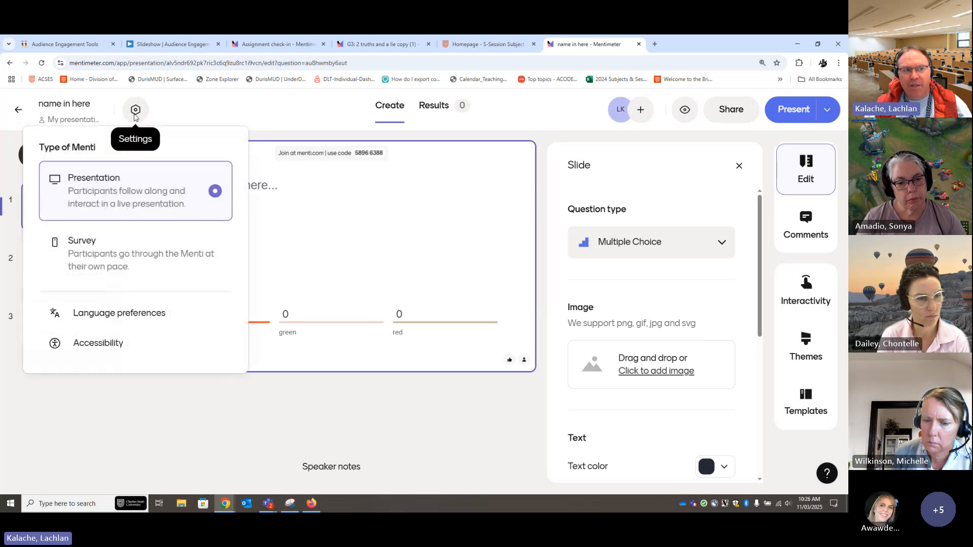
pyautogui.click(115, 257)
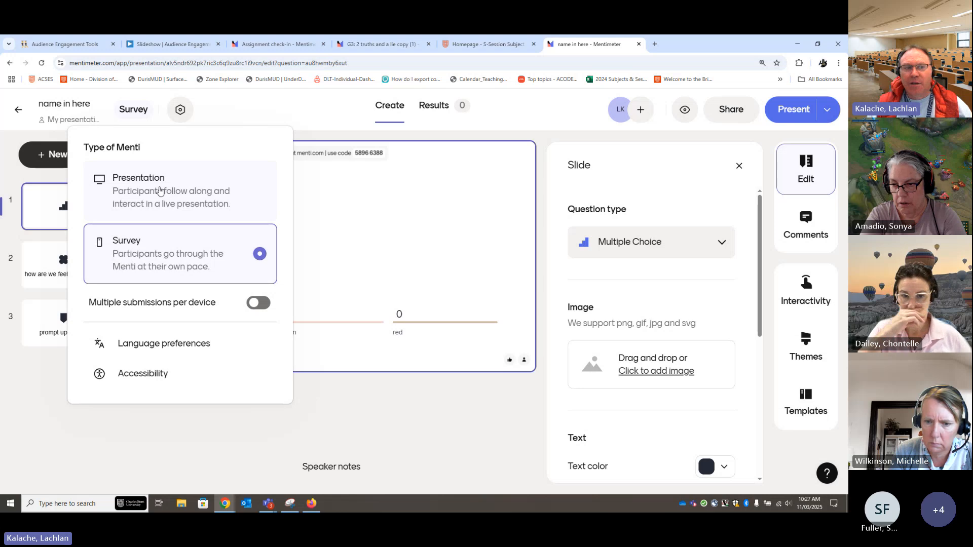
pyautogui.click(299, 112)
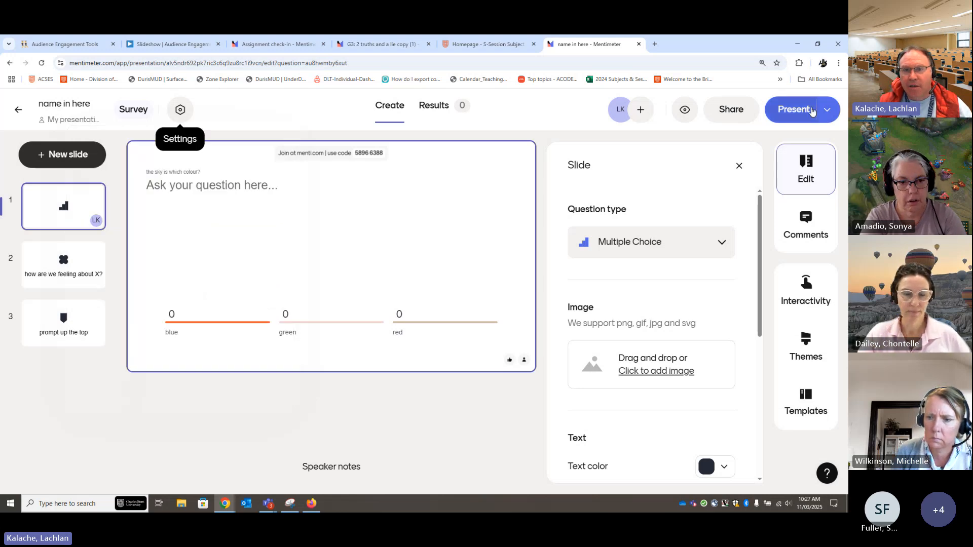
# Preview the survey in presentation mode from the first slide, exit, and review the type of Menti setting
pyautogui.click(793, 109)
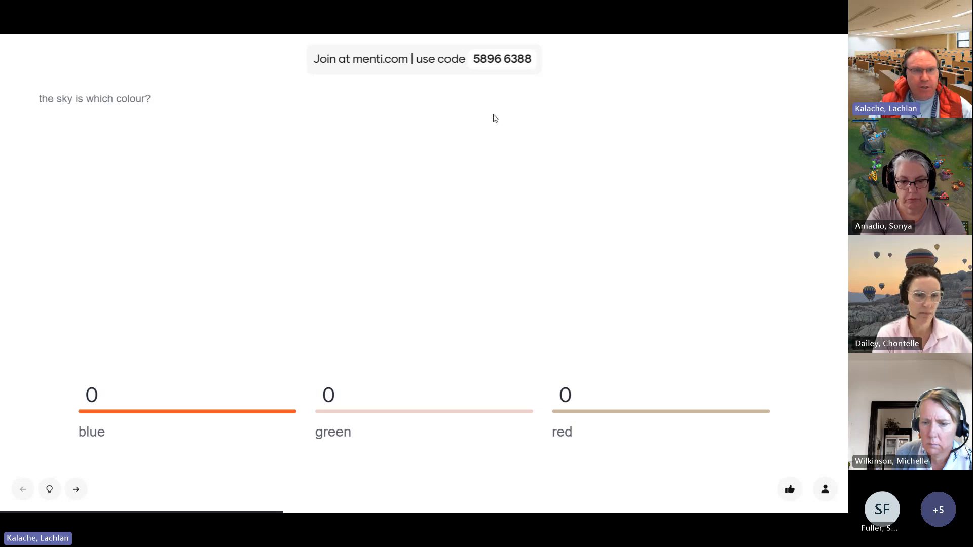
pyautogui.press('Escape')
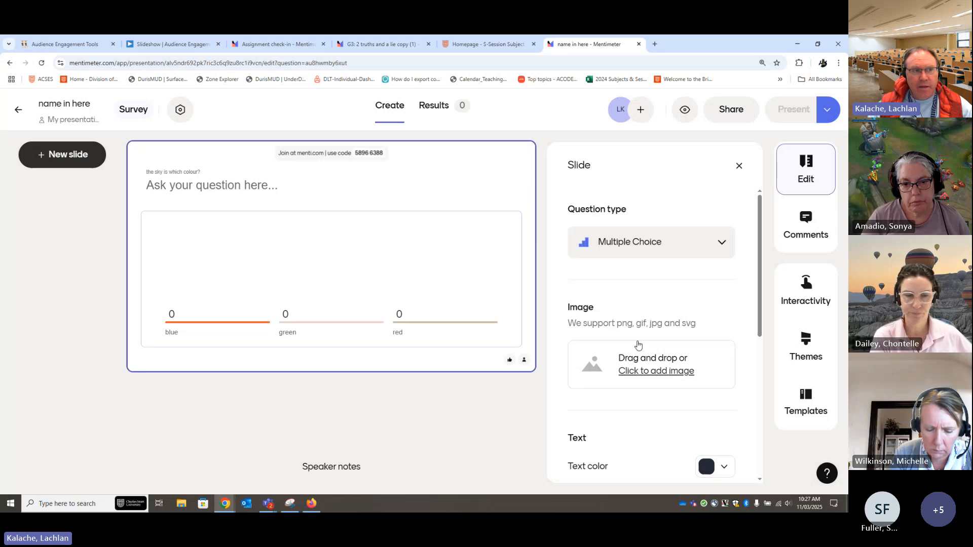
pyautogui.click(180, 109)
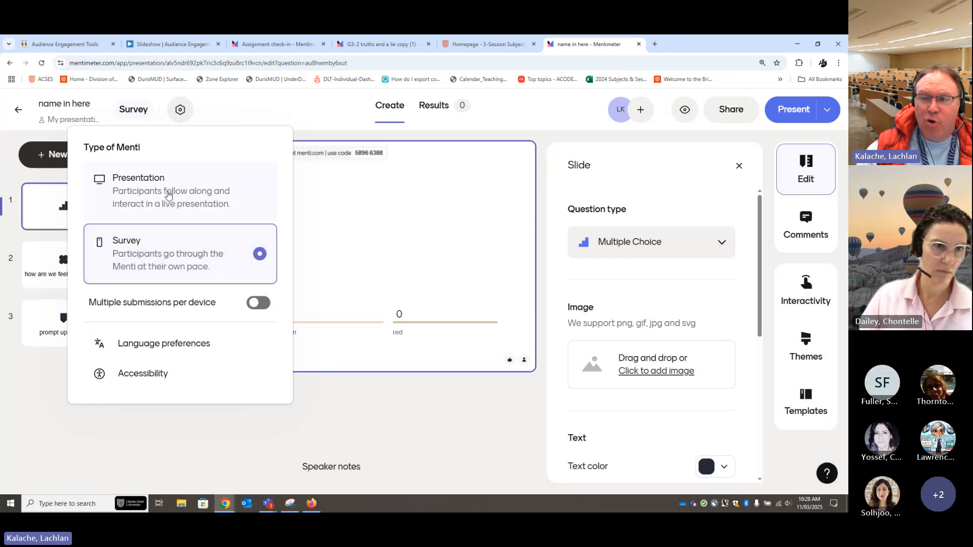
pyautogui.click(339, 116)
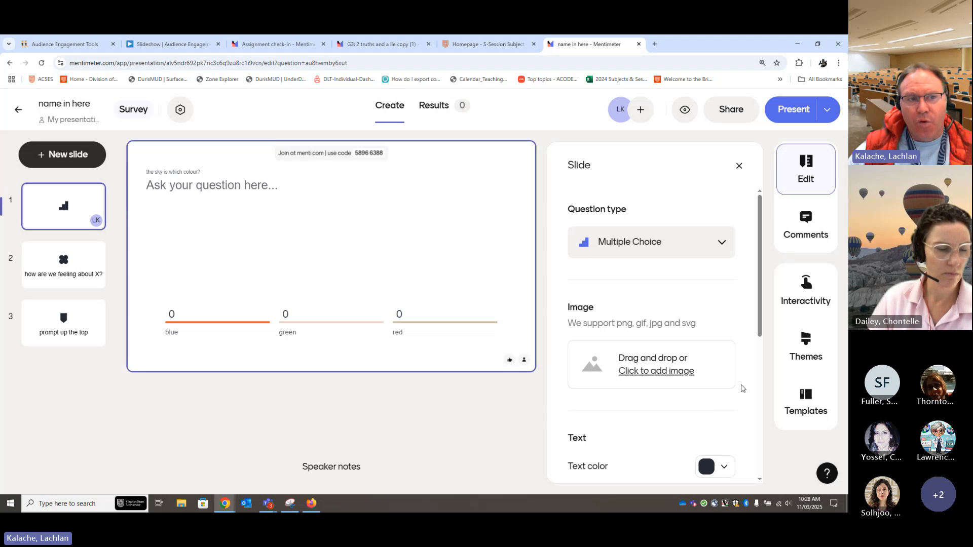
# Review the first slide's joining instructions and the participant sharing options for the link, QR code and access code
pyautogui.moveTo(301, 157)
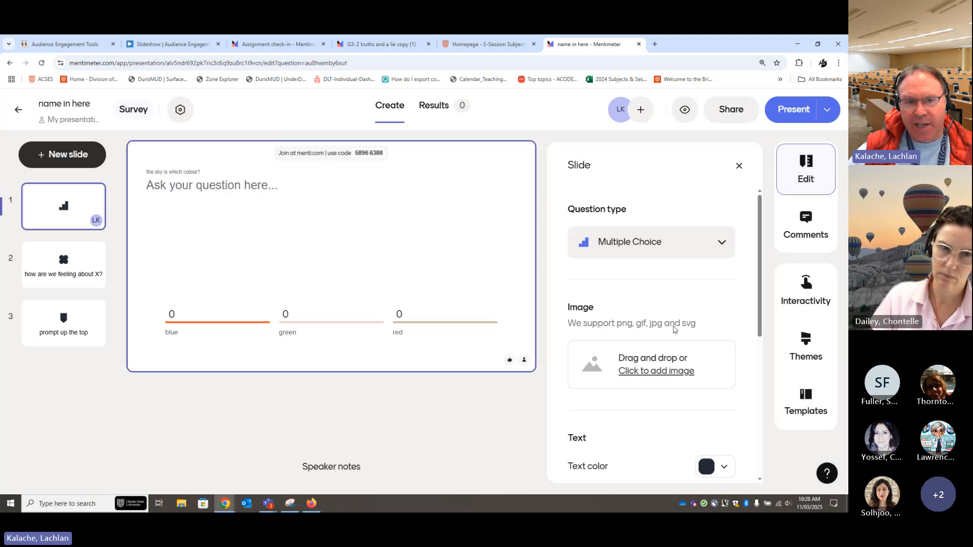
pyautogui.scroll(-6, 679, 378)
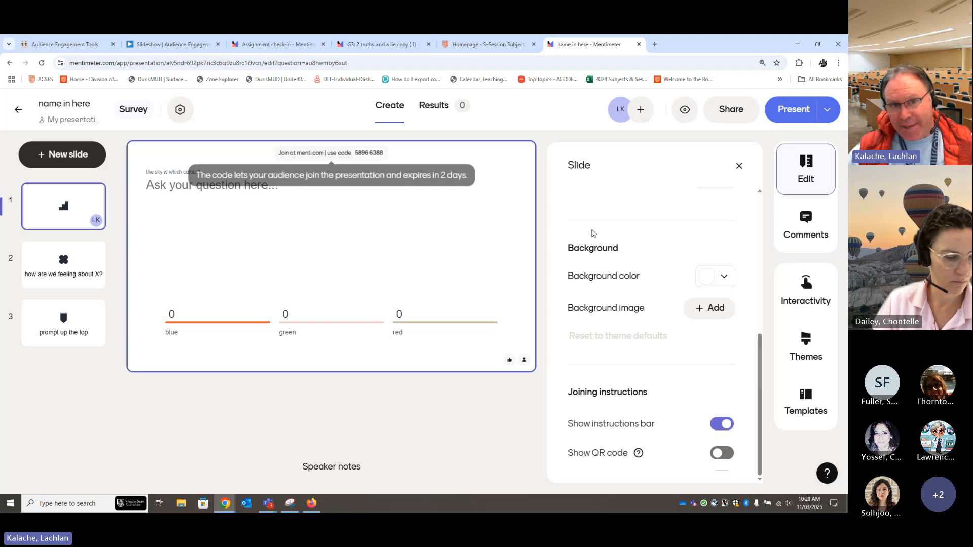
pyautogui.click(728, 104)
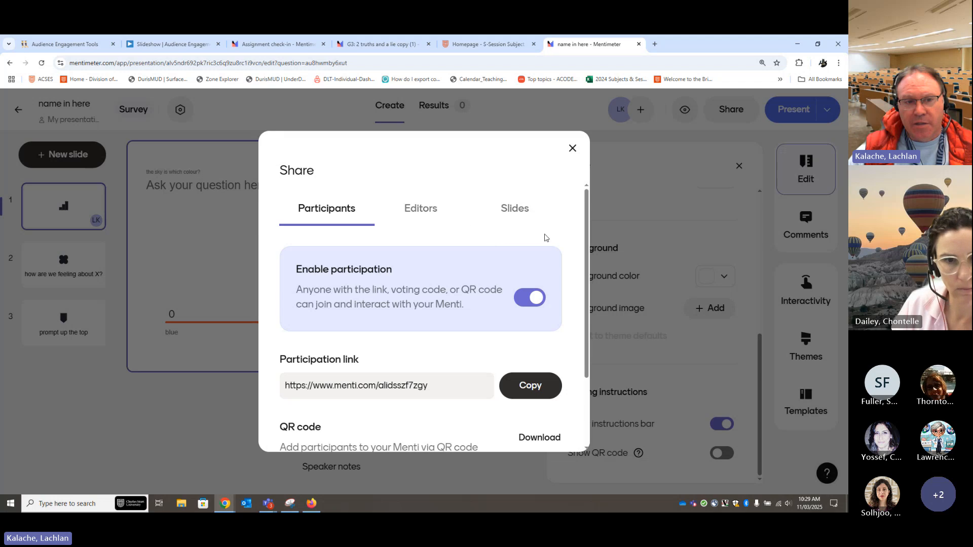
pyautogui.scroll(-2, 582, 324)
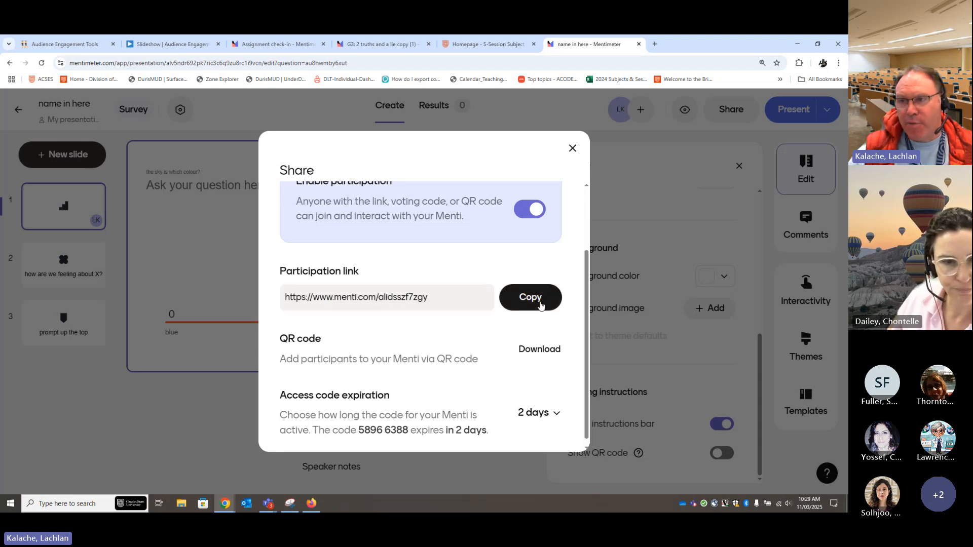
pyautogui.scroll(-1, 492, 334)
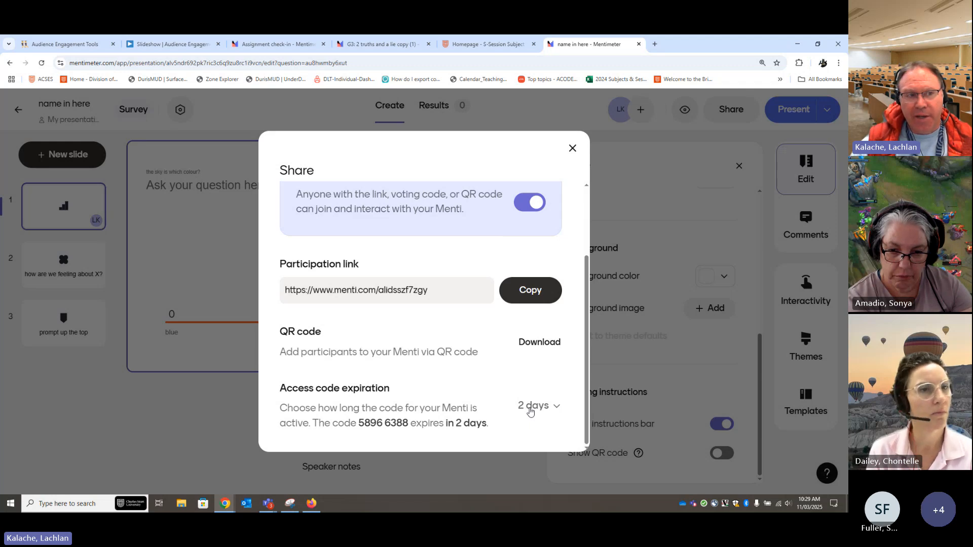
pyautogui.click(572, 149)
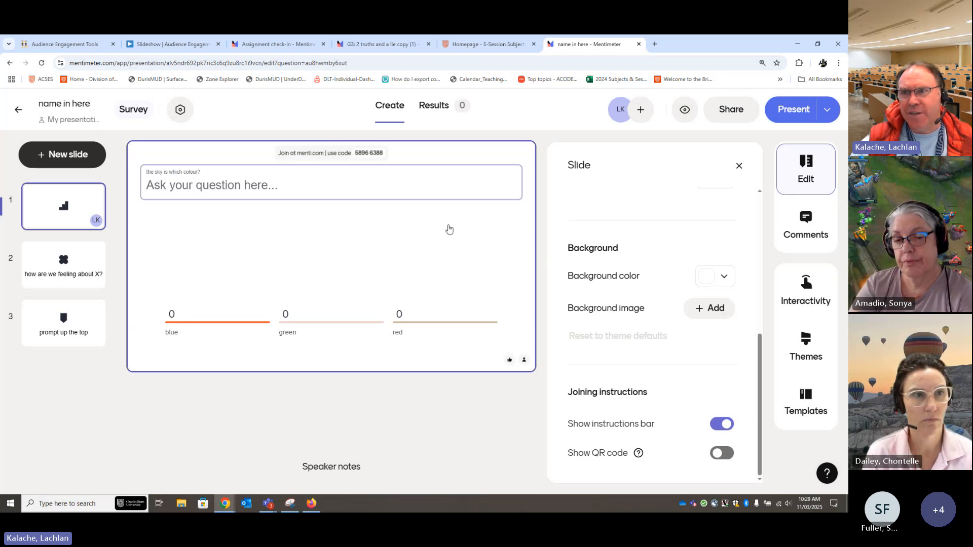
# Examine the participation link and the available access code expiration periods in the participant sharing options
pyautogui.moveTo(364, 154)
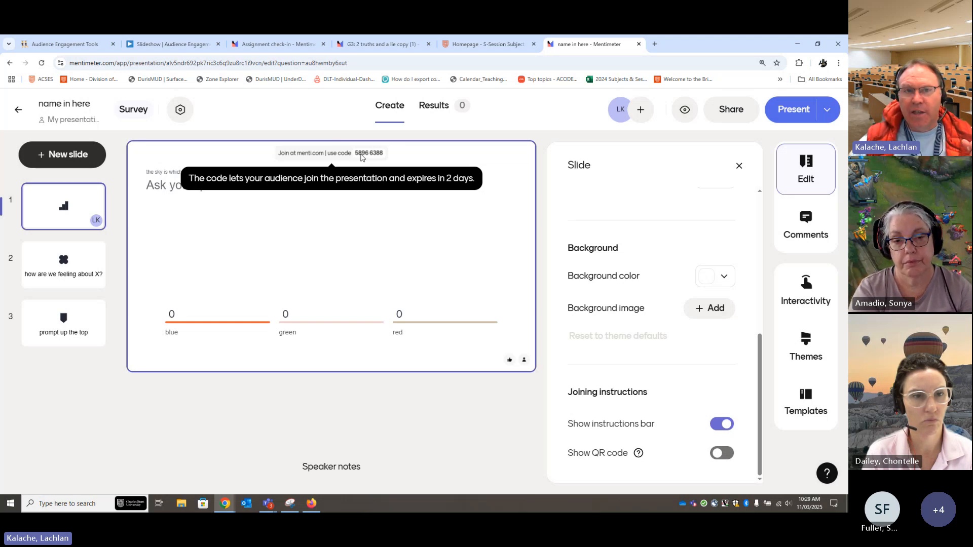
pyautogui.click(731, 110)
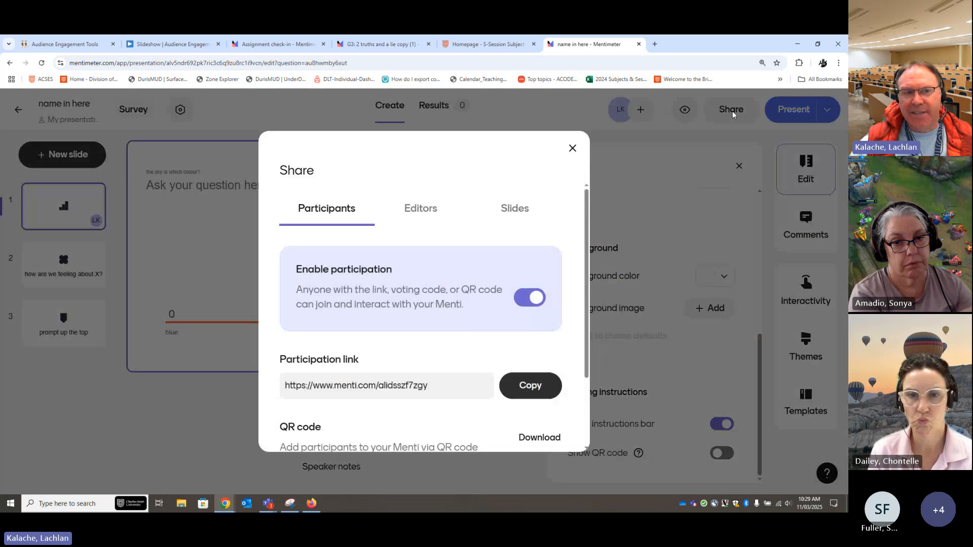
pyautogui.scroll(-2, 388, 345)
pyautogui.click(334, 301)
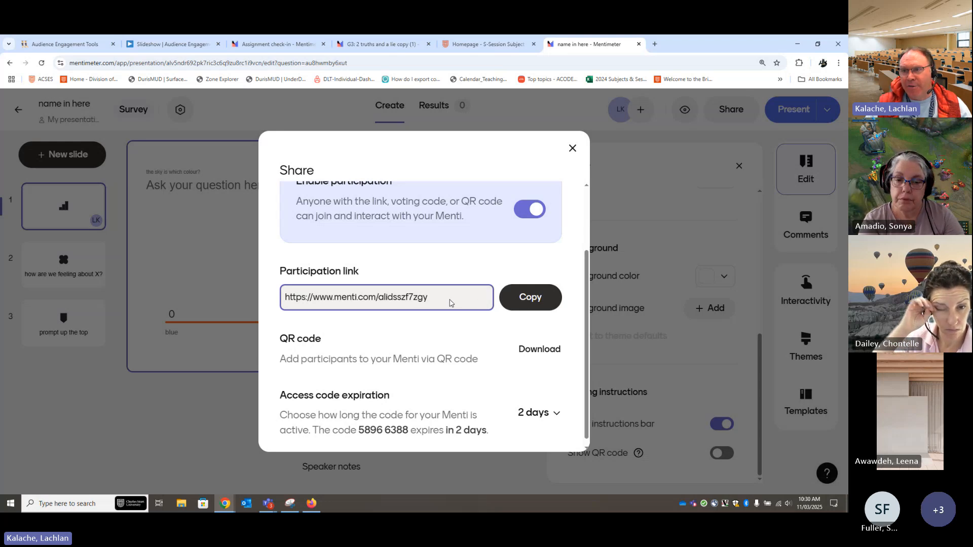
pyautogui.scroll(-1, 479, 355)
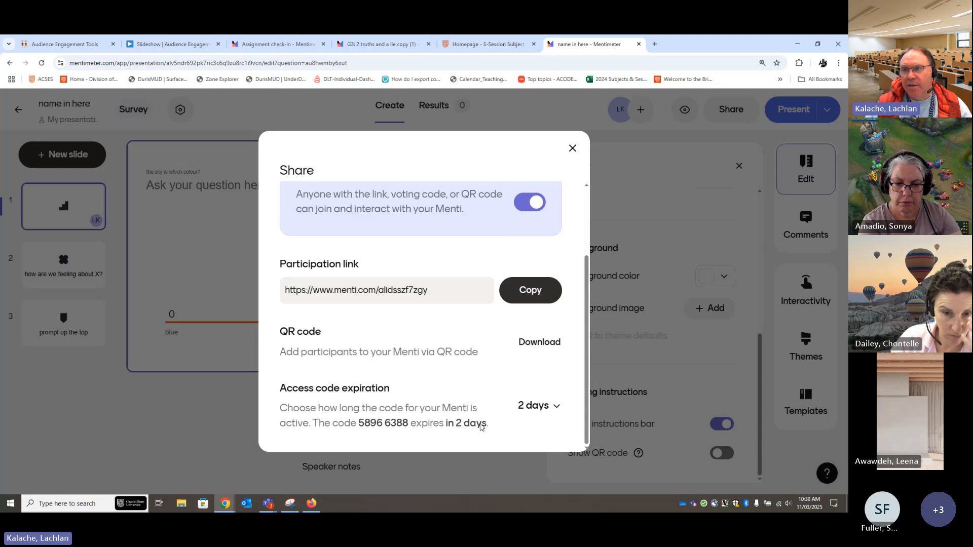
pyautogui.click(549, 406)
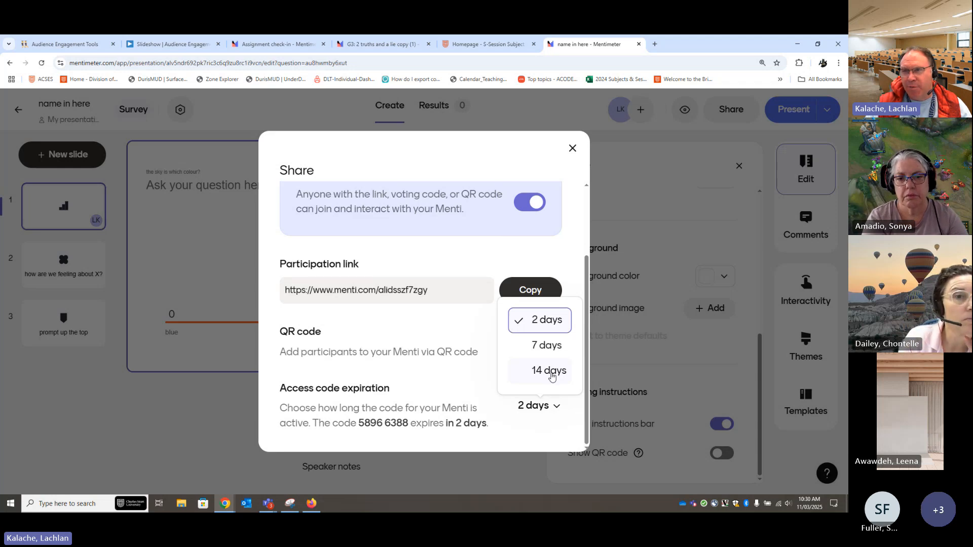
pyautogui.click(534, 450)
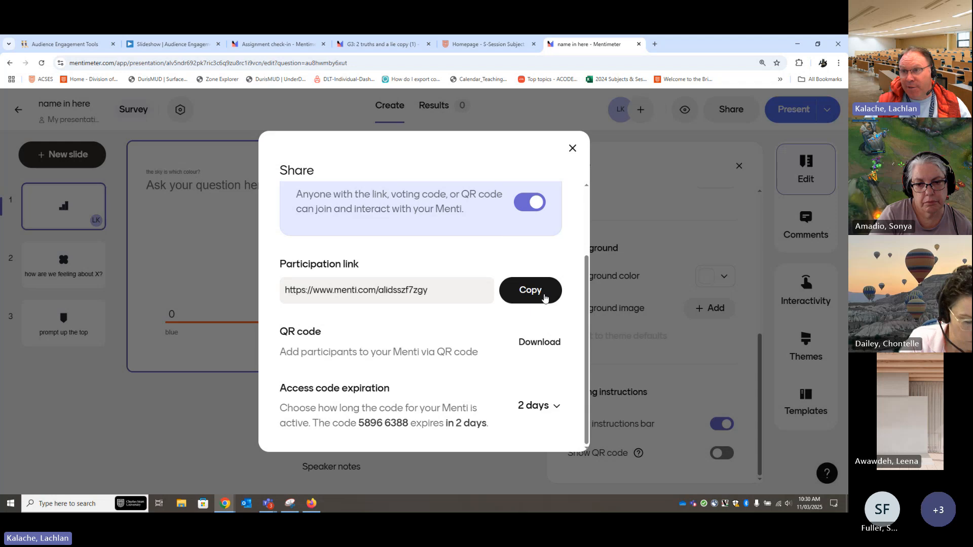
pyautogui.scroll(2, 441, 271)
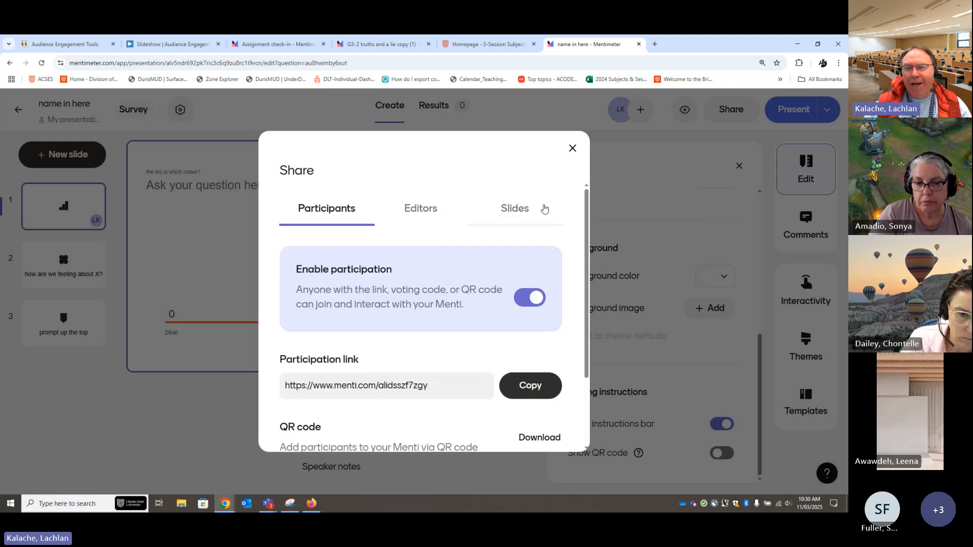
pyautogui.scroll(-2, 486, 357)
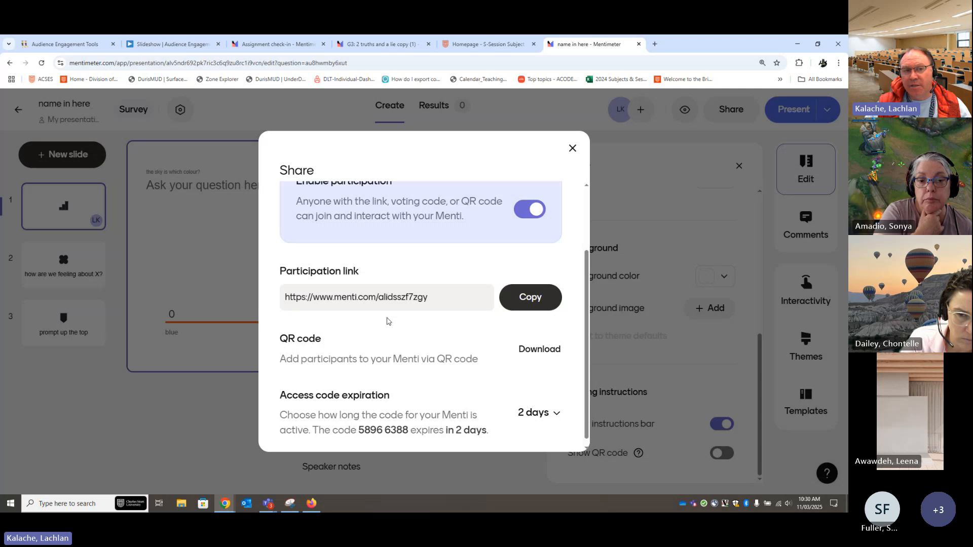
# Examine the sharing options for inviting editors to the Menti by email
pyautogui.scroll(2, 468, 282)
pyautogui.click(438, 208)
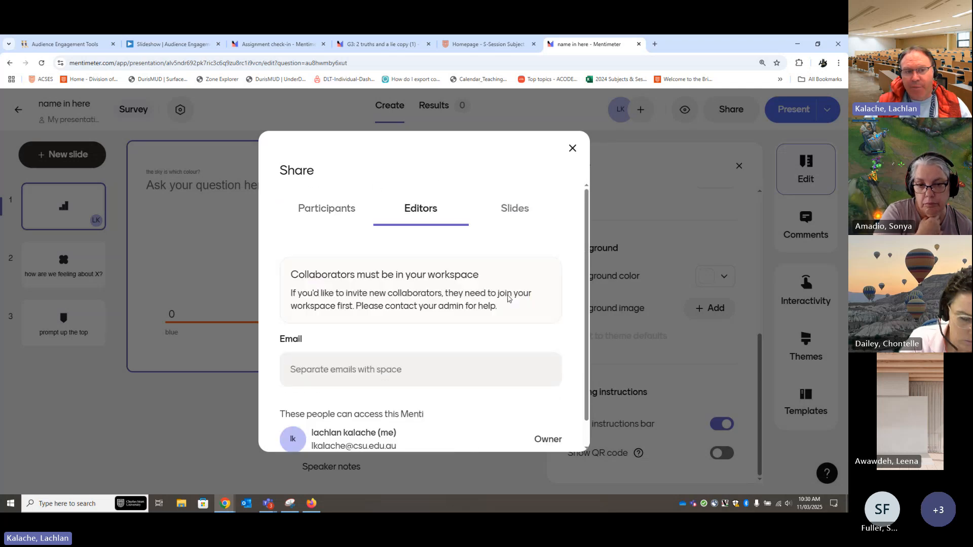
pyautogui.scroll(-1, 532, 344)
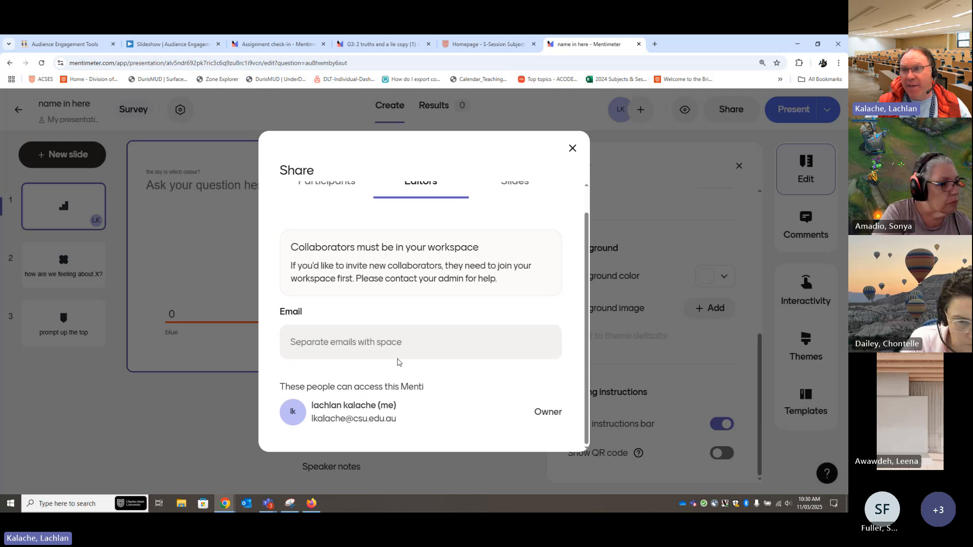
pyautogui.click(301, 346)
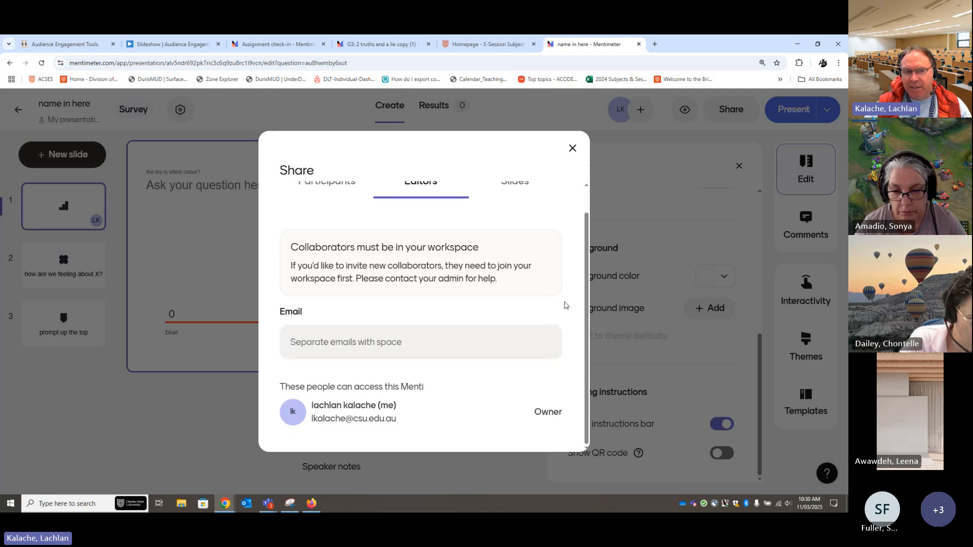
pyautogui.scroll(1, 511, 351)
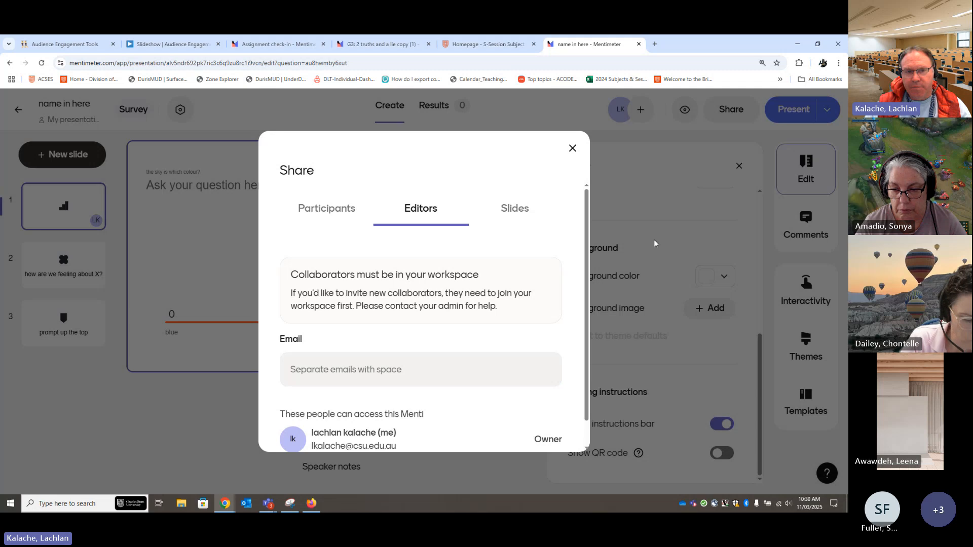
# Copy the link to the slides from the slide sharing options and open it in a new browser tab
pyautogui.click(523, 210)
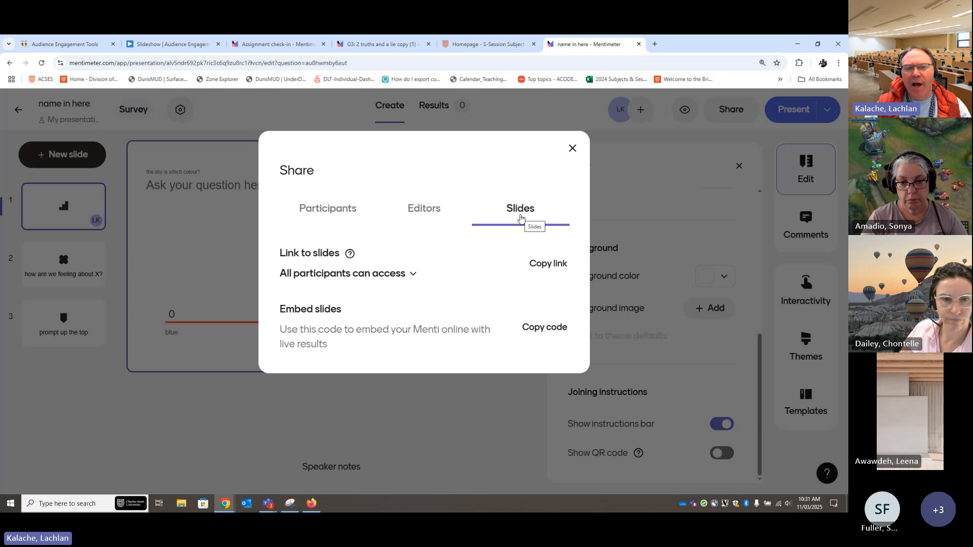
pyautogui.click(553, 266)
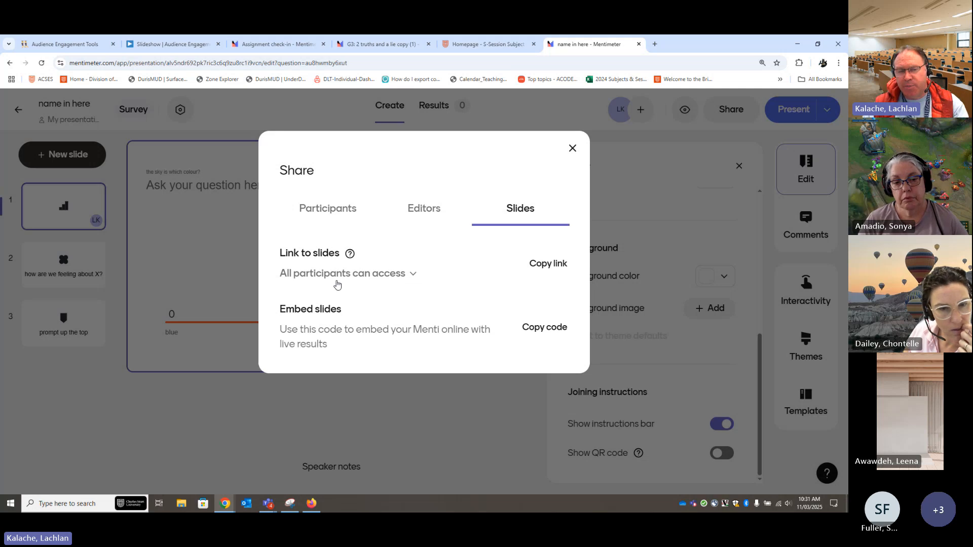
pyautogui.click(654, 44)
pyautogui.hotkey('ctrl', 'v')
pyautogui.press('Return')
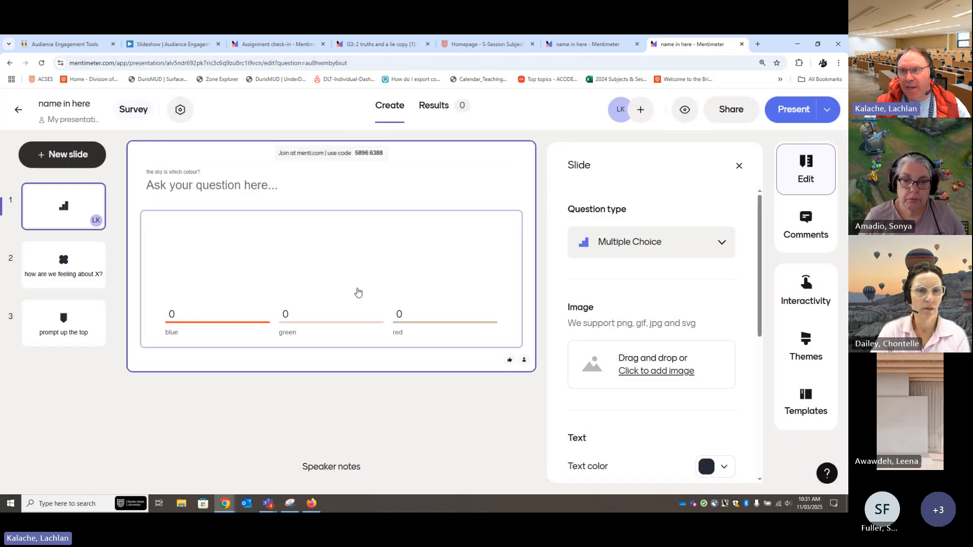
# Switch to Firefox, open the copied slides link in the empty tab, compare it with the participant voting page, and minimise Firefox
pyautogui.click(312, 504)
pyautogui.click(144, 45)
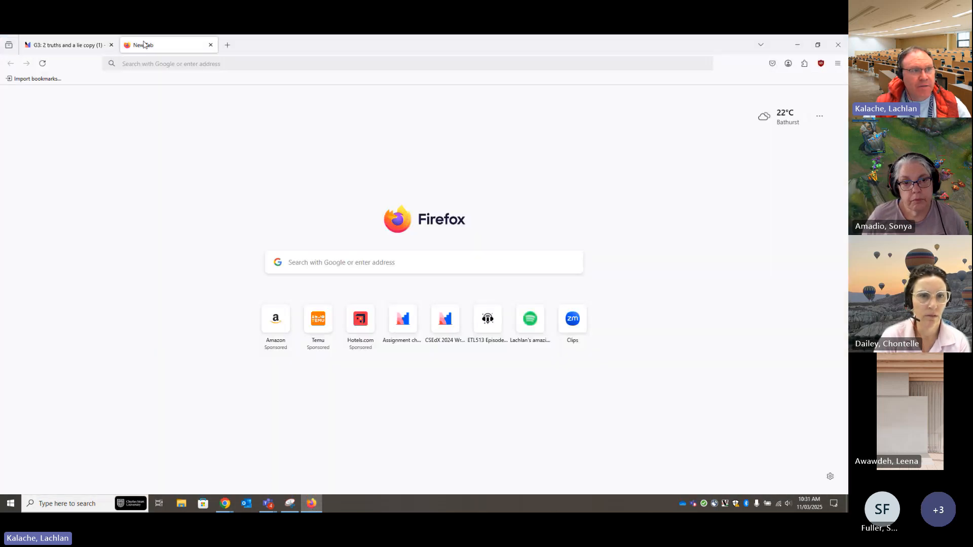
pyautogui.click(192, 64)
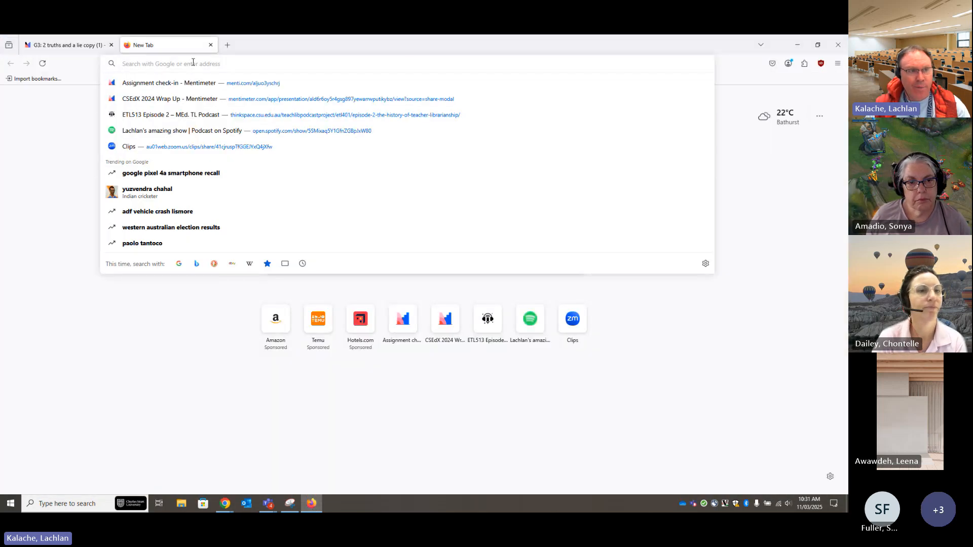
pyautogui.hotkey('ctrl', 'v')
pyautogui.press('Return')
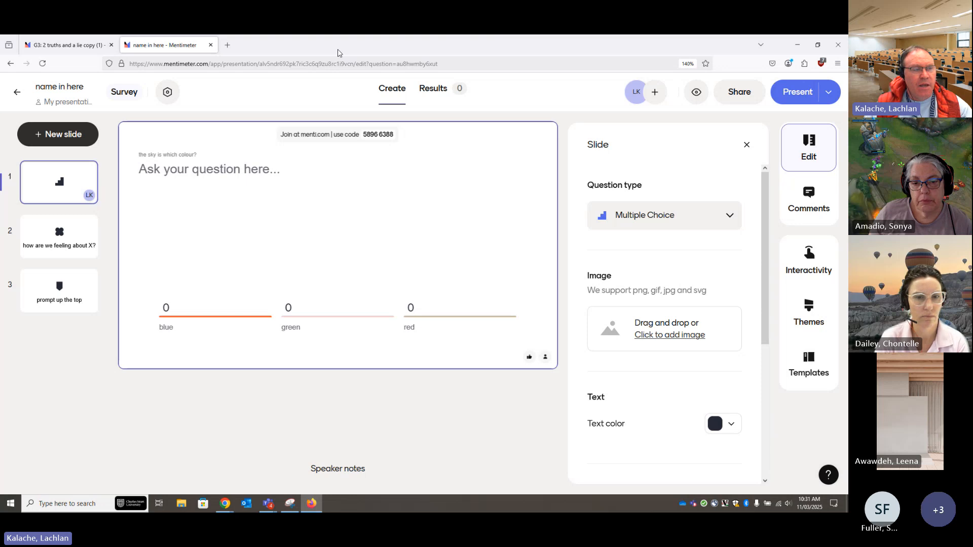
pyautogui.click(60, 46)
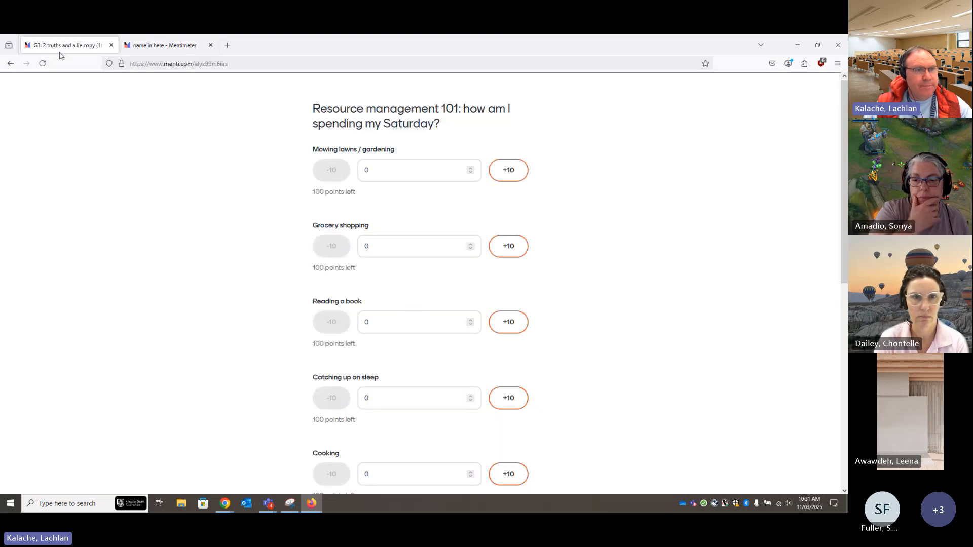
pyautogui.click(797, 45)
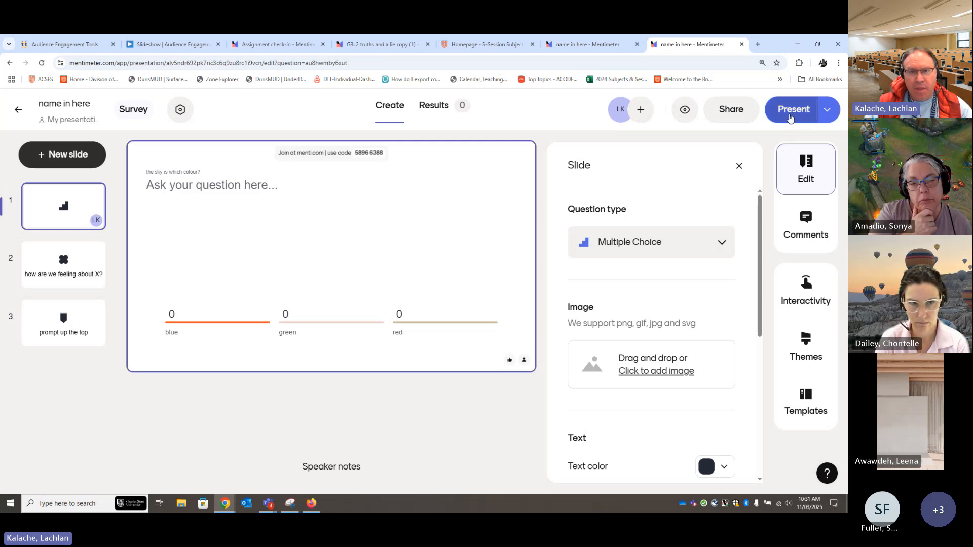
# Review the presenting options, present the survey from the first slide, and exit presentation mode
pyautogui.click(827, 111)
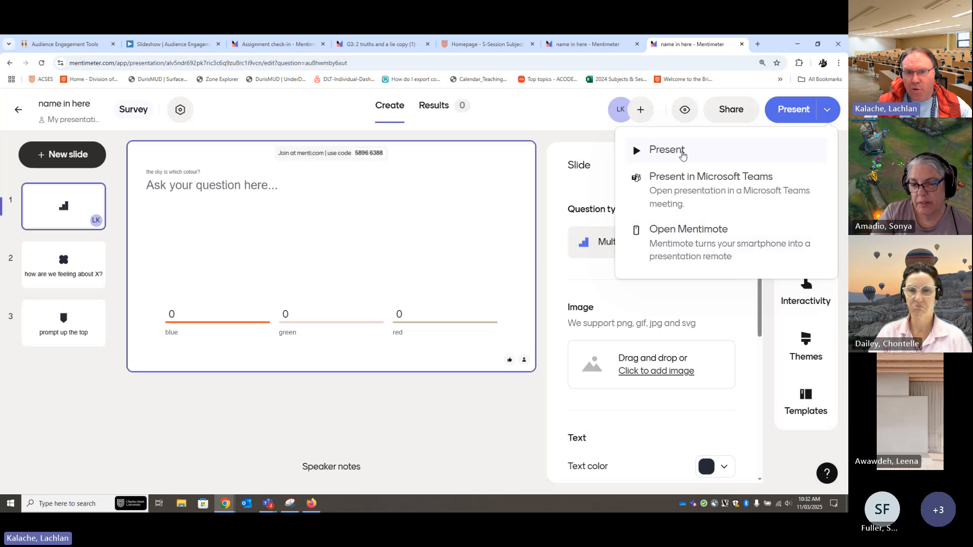
pyautogui.click(660, 151)
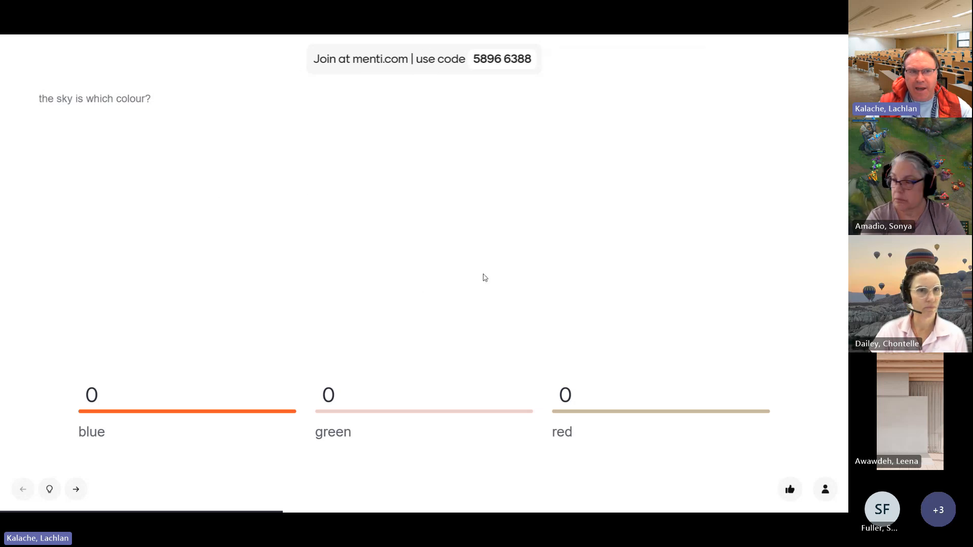
pyautogui.click(28, 58)
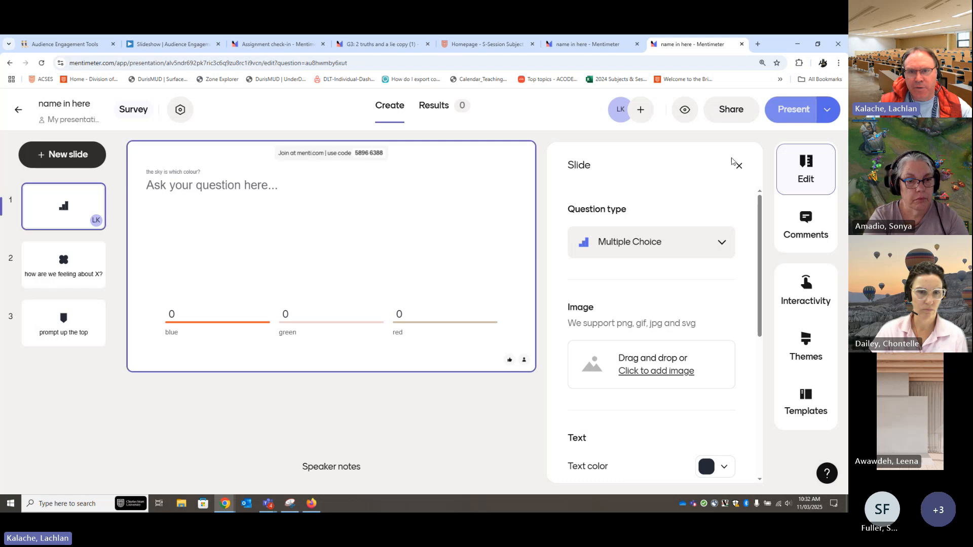
# Open Mentimote for the survey and detach it into its own window, resized to sit over the editor
pyautogui.click(826, 114)
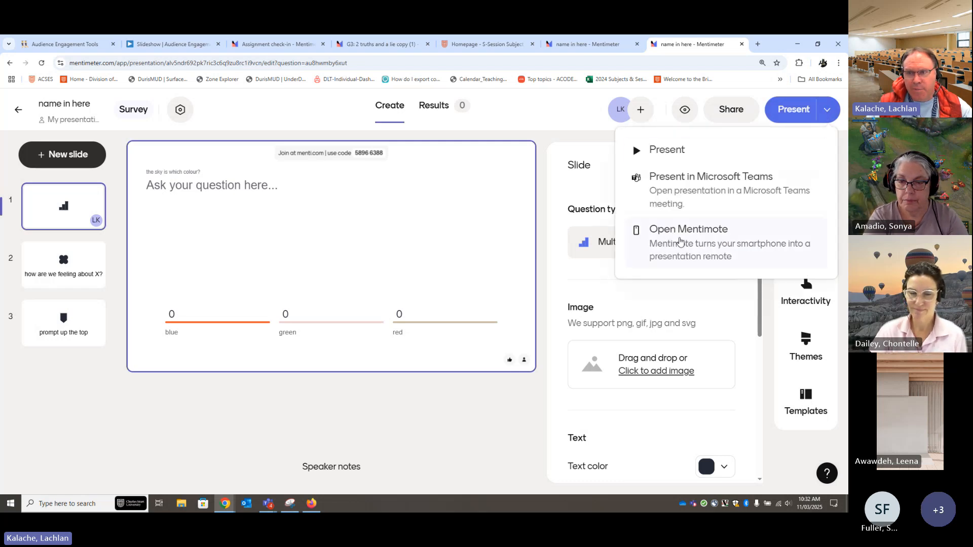
pyautogui.click(680, 242)
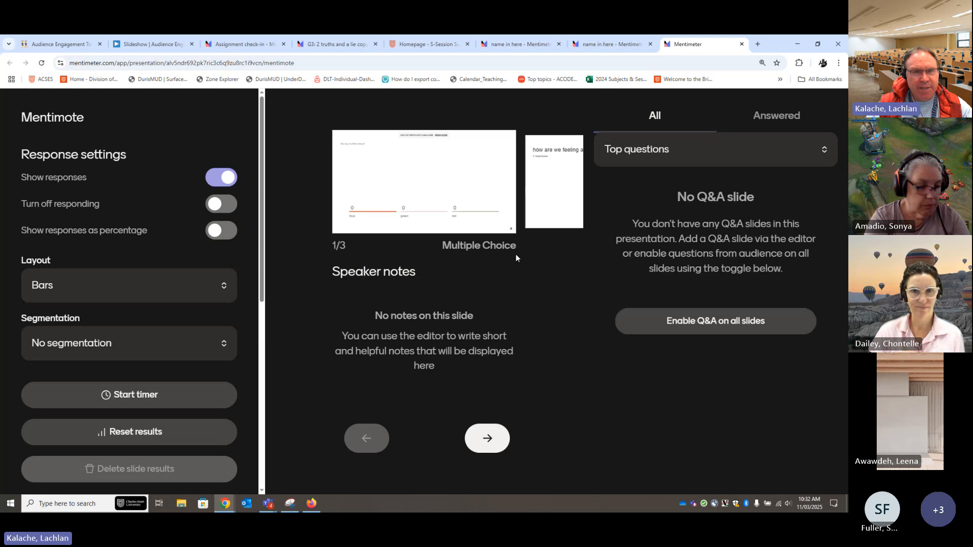
pyautogui.moveTo(695, 49); pyautogui.dragTo(411, 108)
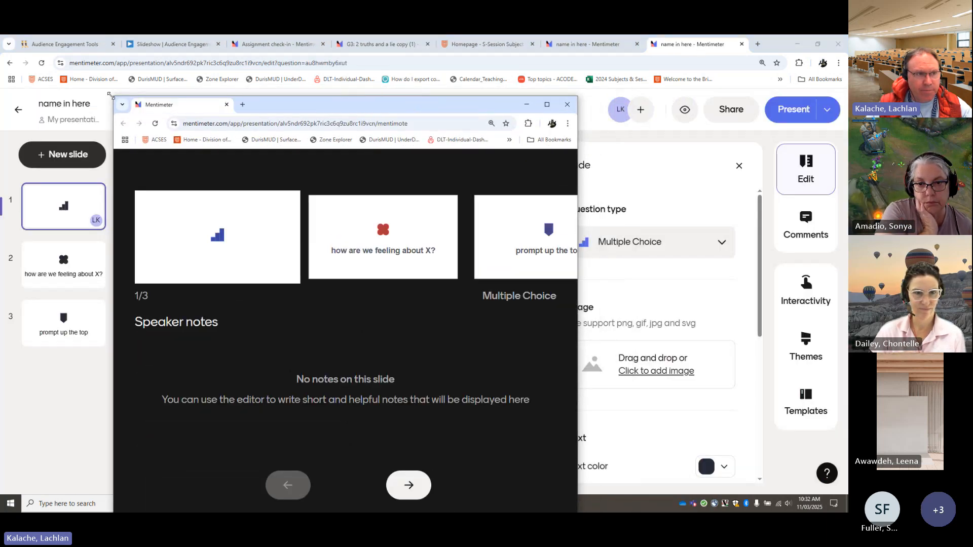
pyautogui.moveTo(110, 95); pyautogui.dragTo(168, 221)
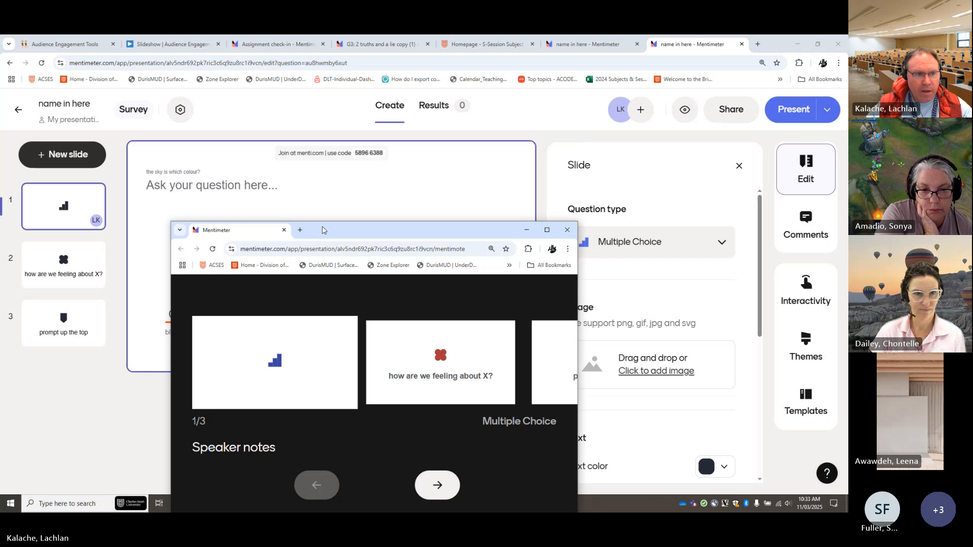
pyautogui.moveTo(323, 230); pyautogui.dragTo(292, 61)
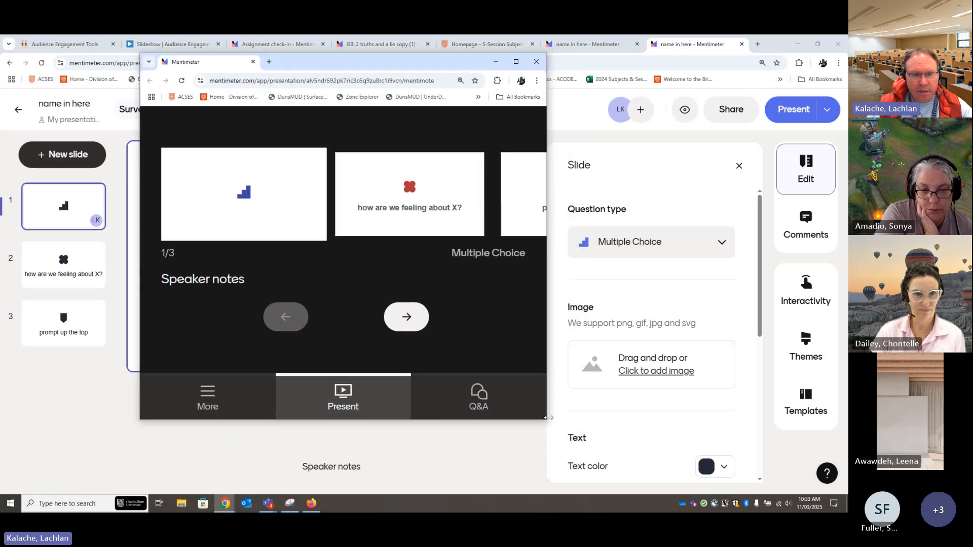
pyautogui.moveTo(548, 418); pyautogui.dragTo(704, 478)
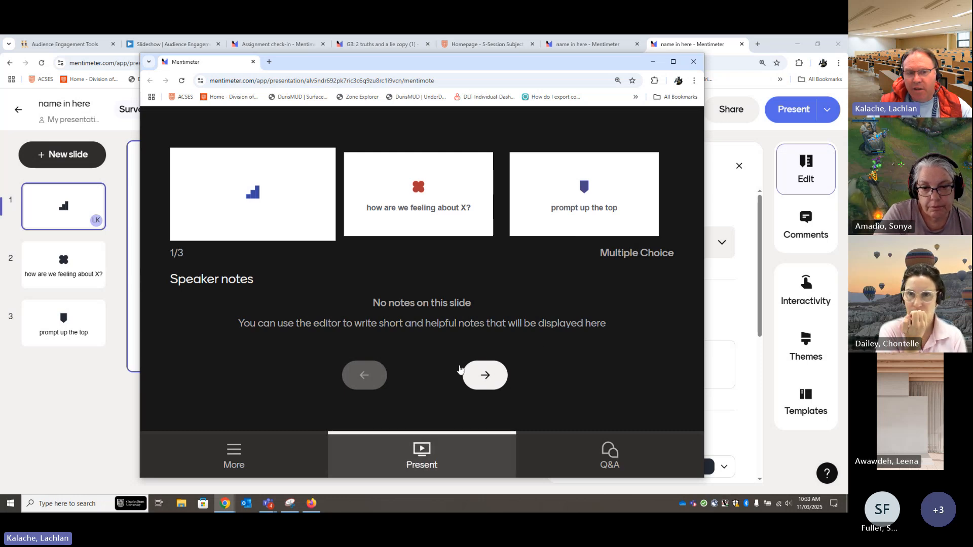
# Advance through the slides to the third one in Mentimote, and preview the survey in presentation mode from the editor before exiting
pyautogui.click(492, 377)
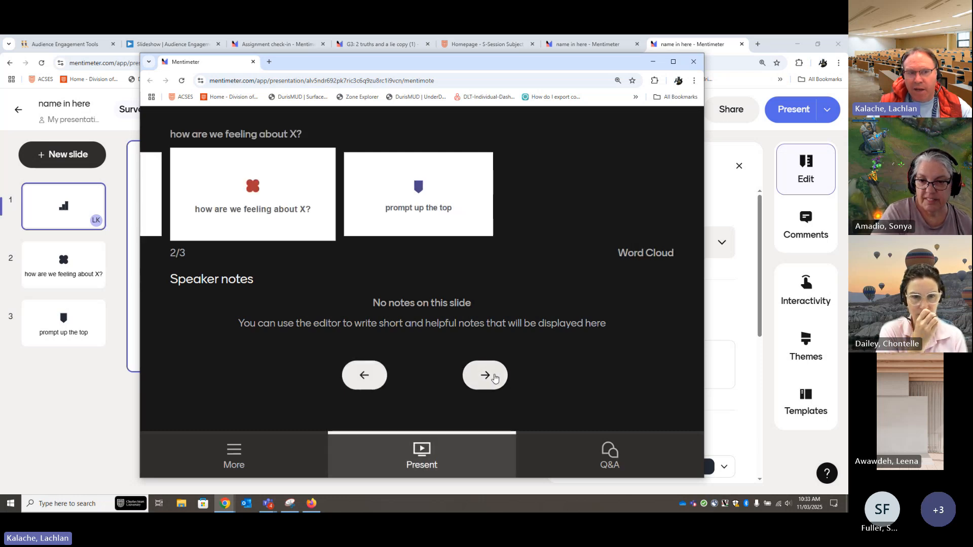
pyautogui.click(495, 378)
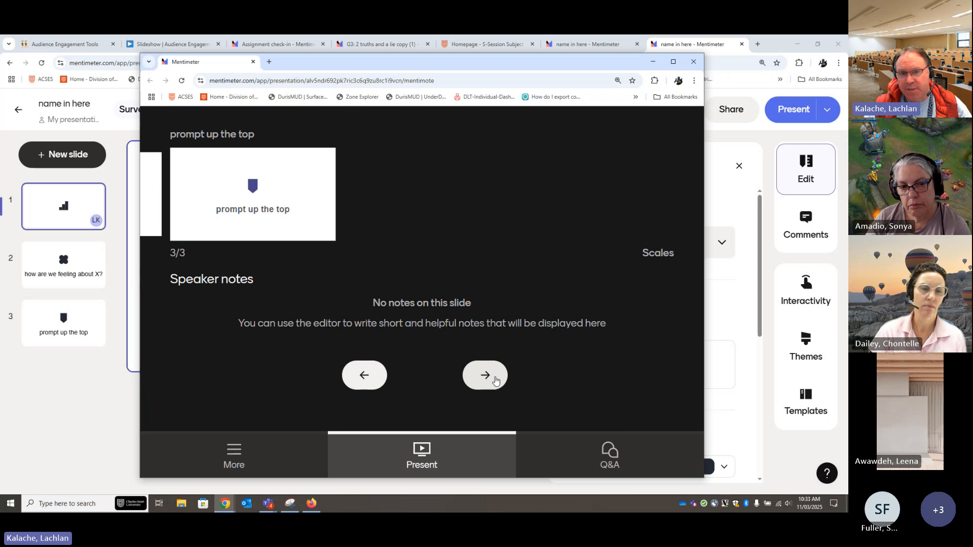
pyautogui.click(653, 61)
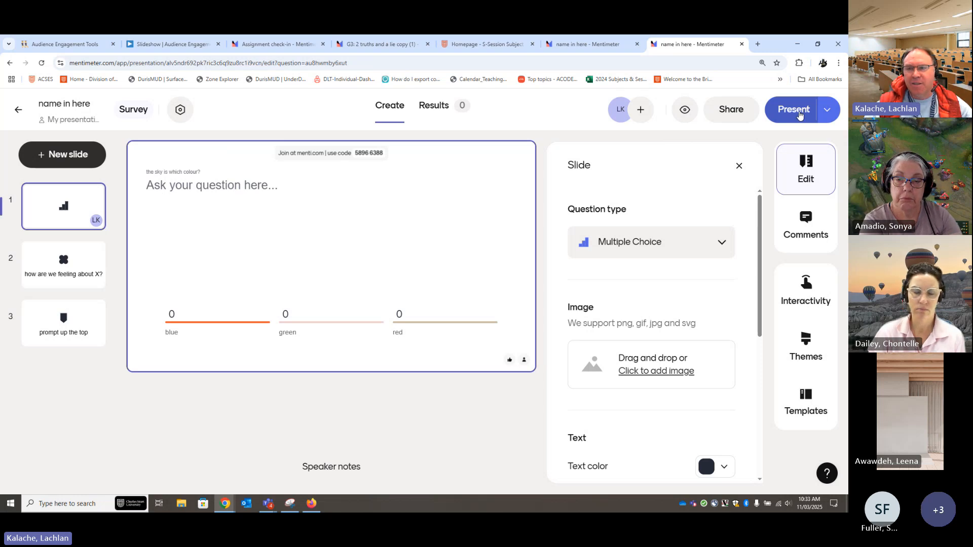
pyautogui.click(798, 115)
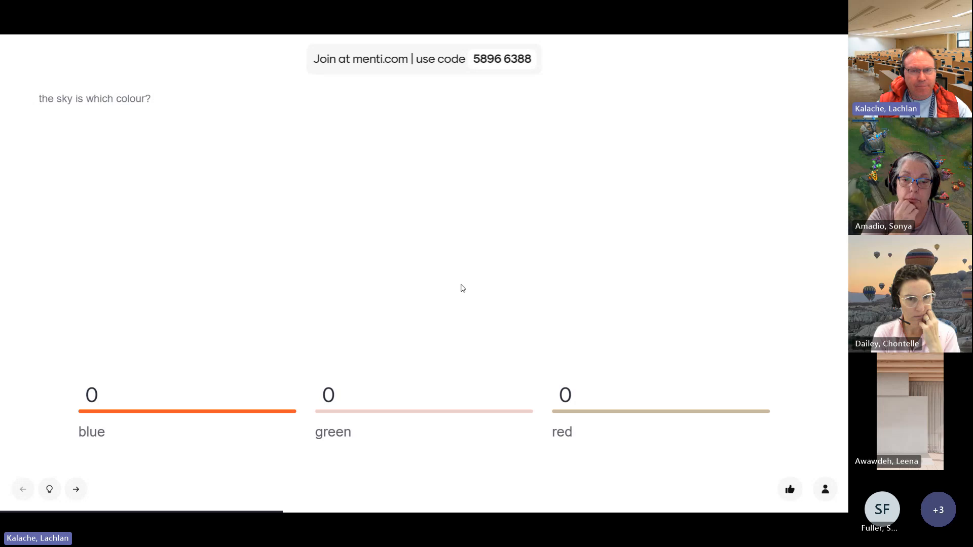
pyautogui.click(25, 60)
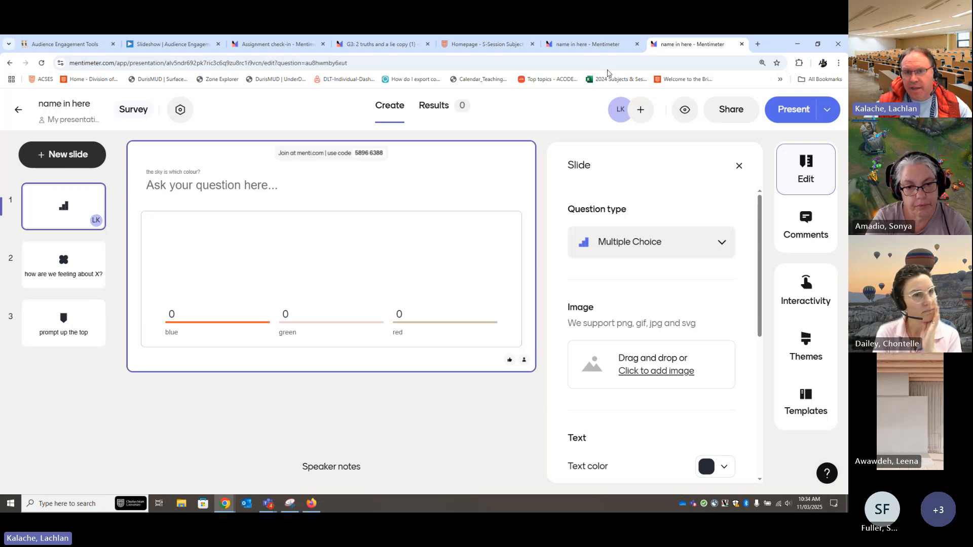
# Copy the embed code for the slides from the survey's slide sharing options
pyautogui.click(724, 116)
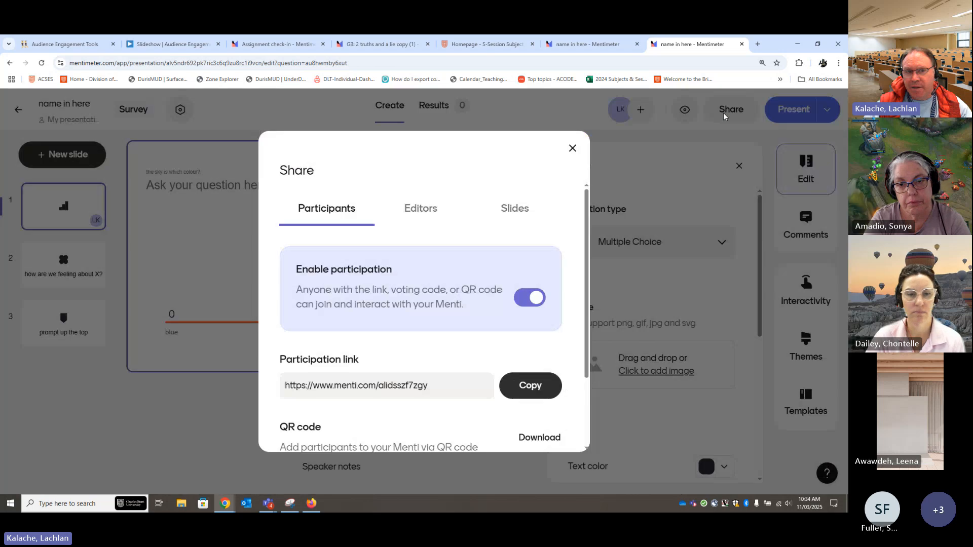
pyautogui.click(512, 215)
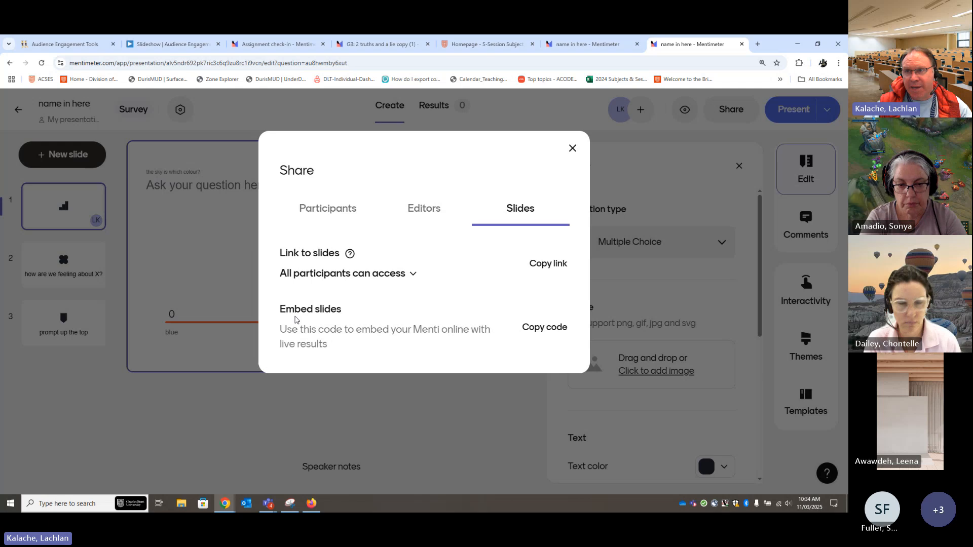
pyautogui.click(555, 329)
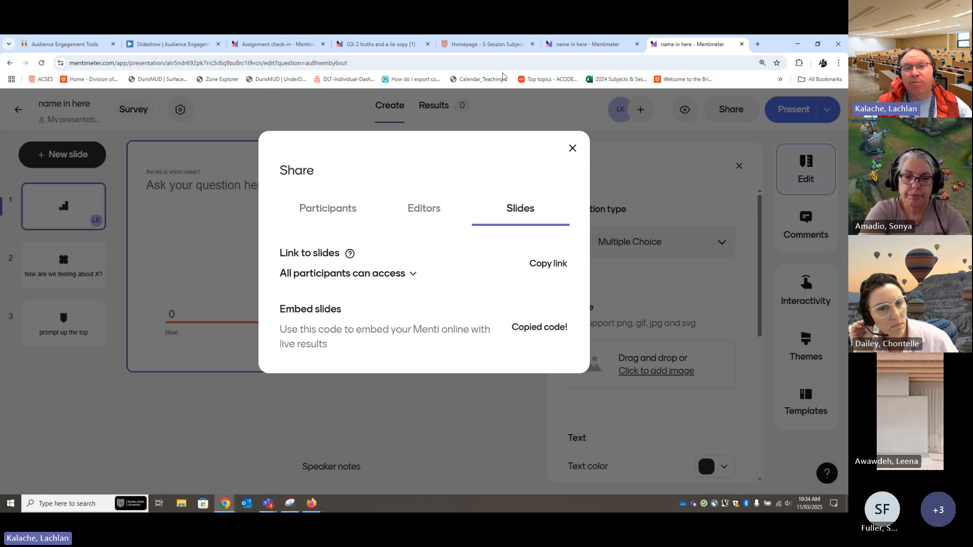
# Switch to the S-Session subject site and create a new page in the Welcome topic of its content area
pyautogui.click(499, 45)
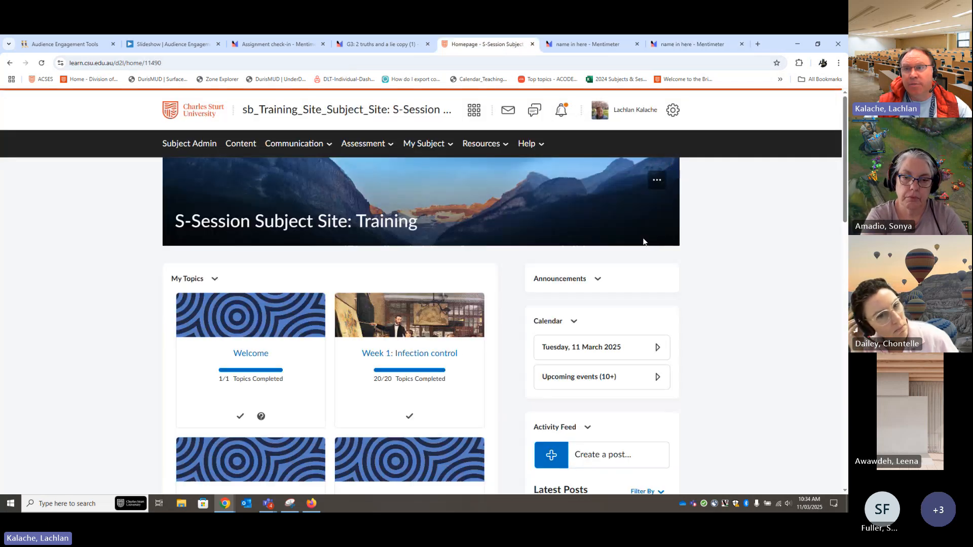
pyautogui.click(240, 145)
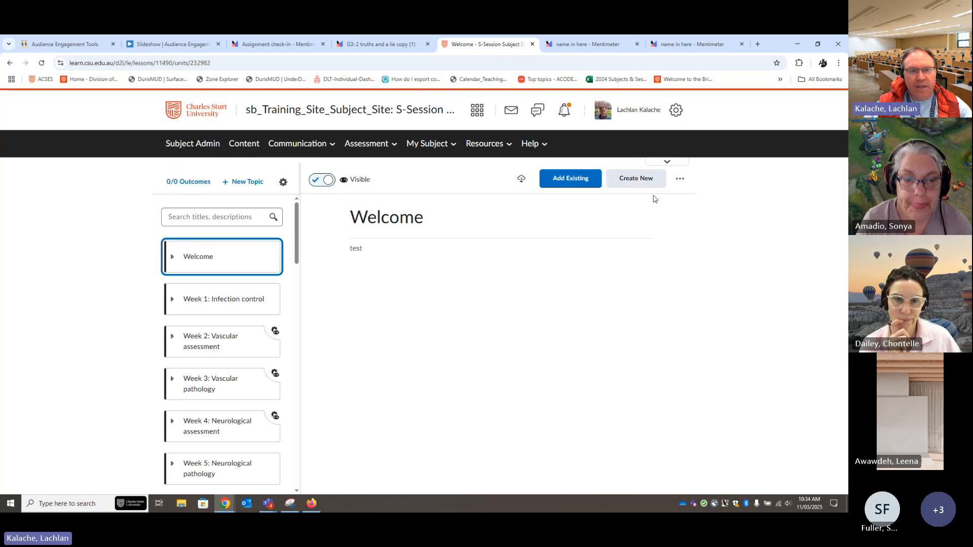
pyautogui.click(220, 257)
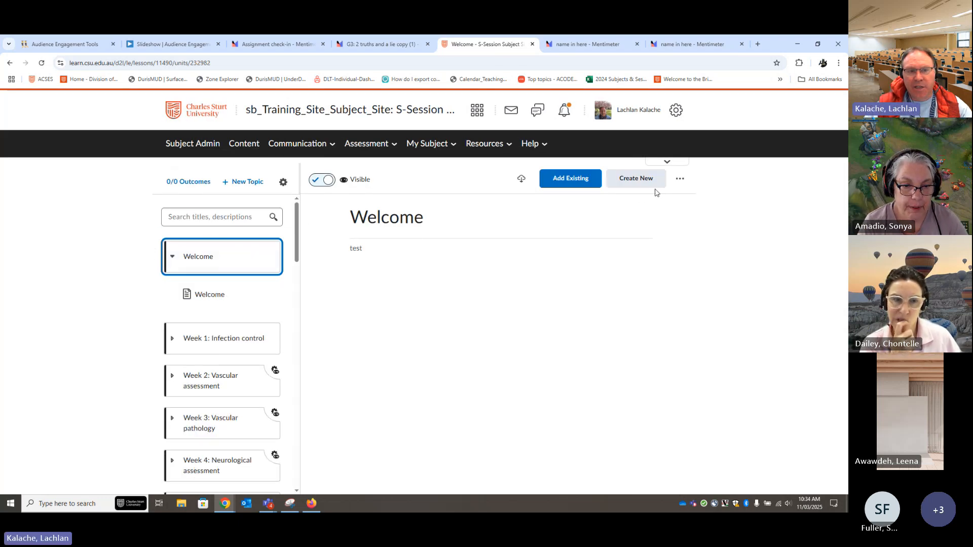
pyautogui.click(636, 184)
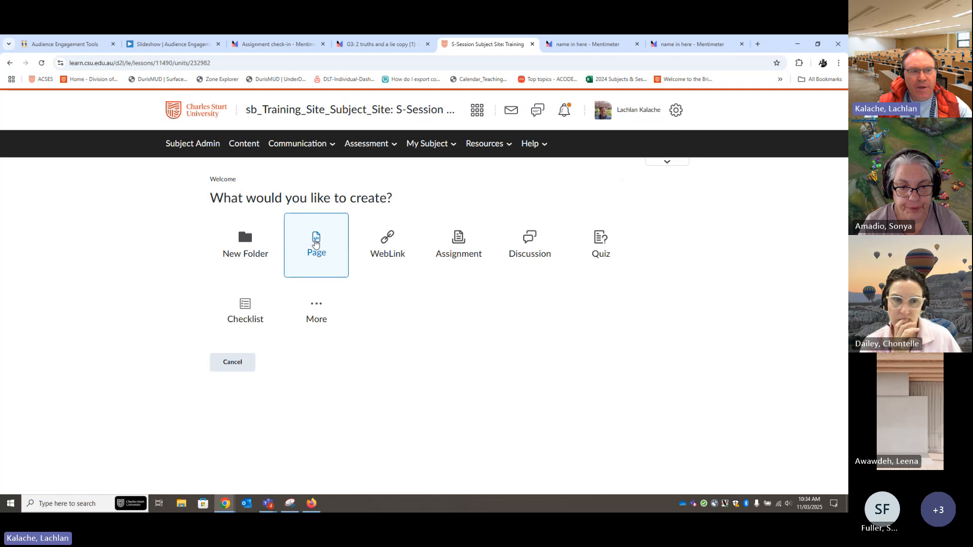
pyautogui.click(314, 244)
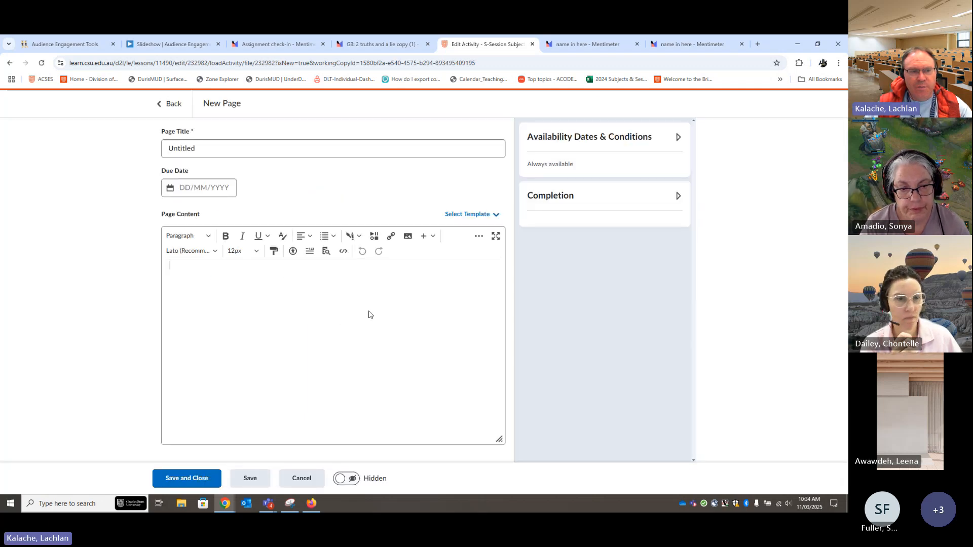
# Paste the Mentimeter embed code into the new page's source code and save the code
pyautogui.click(343, 252)
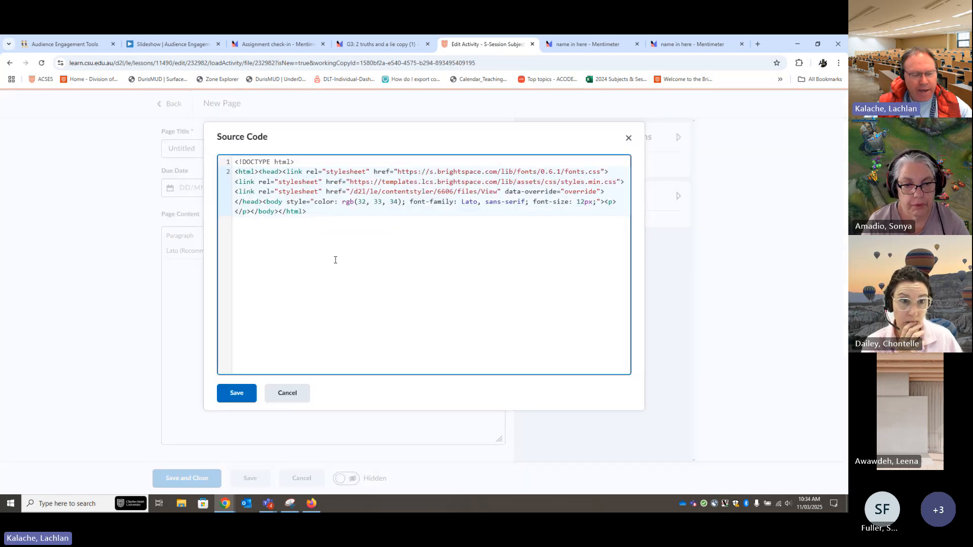
pyautogui.hotkey('ctrl', 'v')
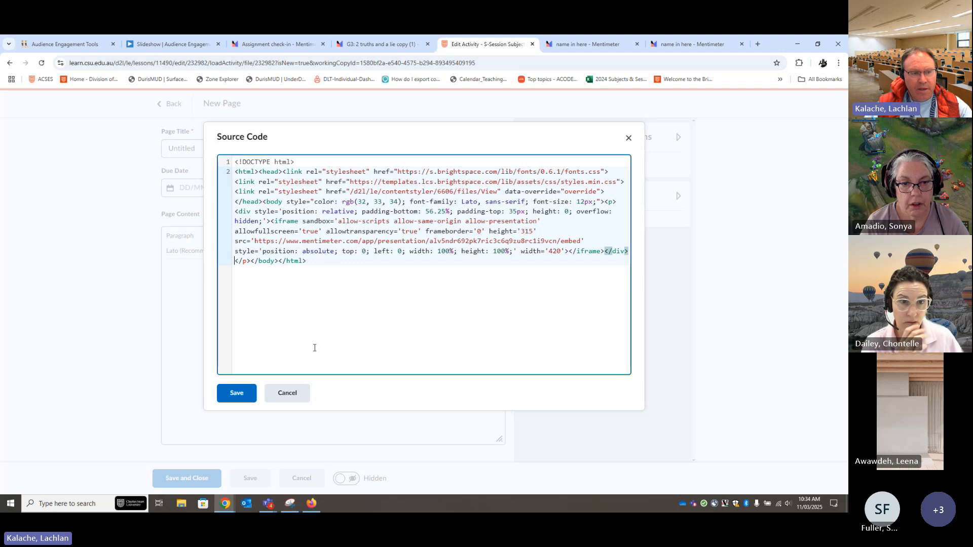
pyautogui.click(244, 399)
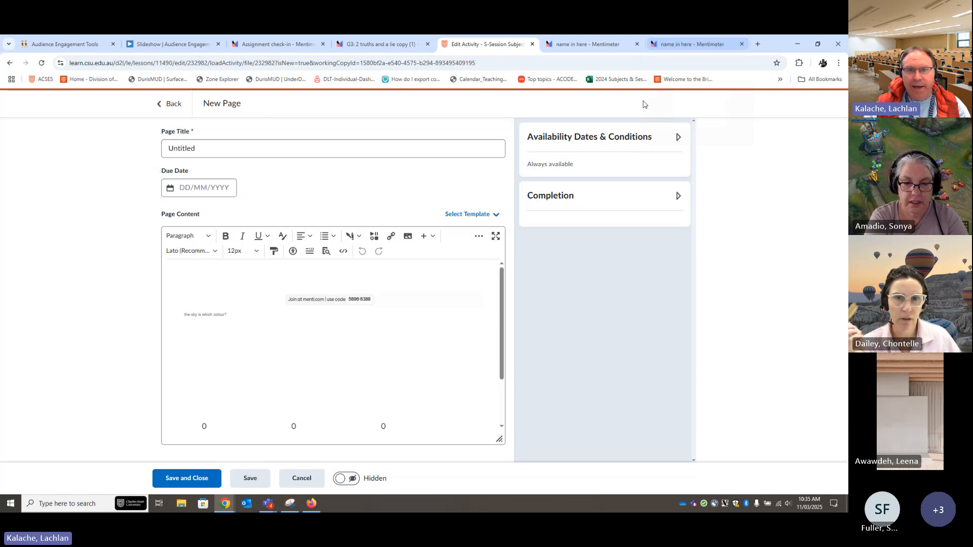
# Switch to the Mentimeter survey, close the slide sharing options, and copy the participation link for participants
pyautogui.click(682, 45)
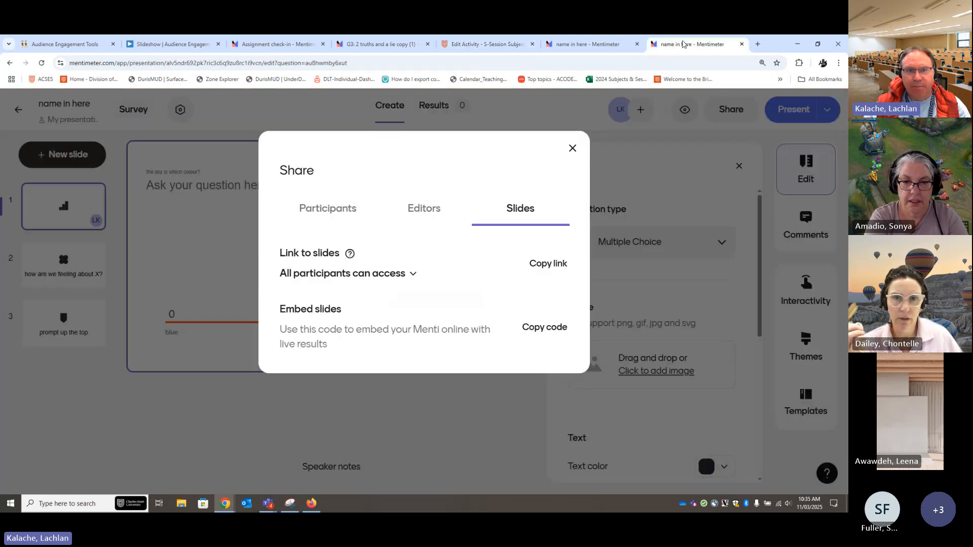
pyautogui.click(573, 149)
pyautogui.click(728, 112)
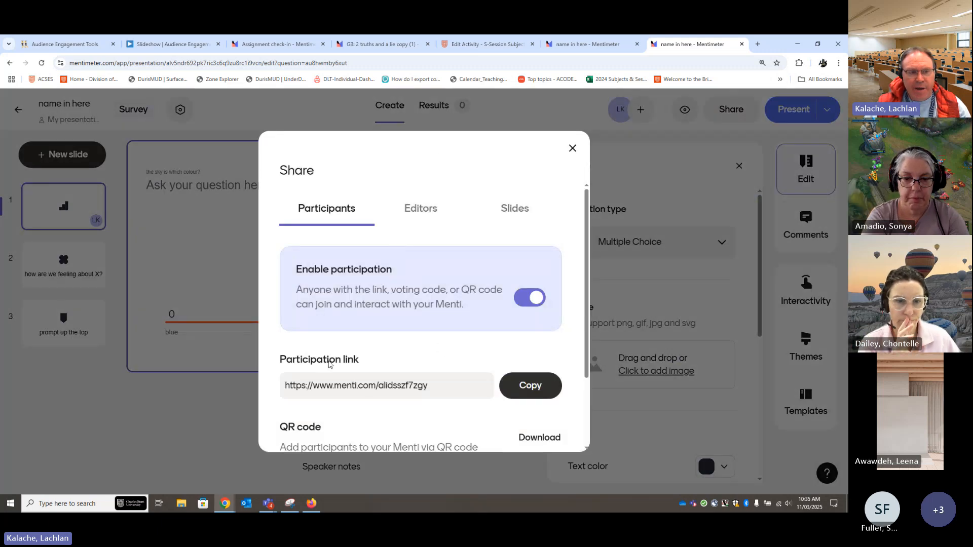
pyautogui.click(530, 385)
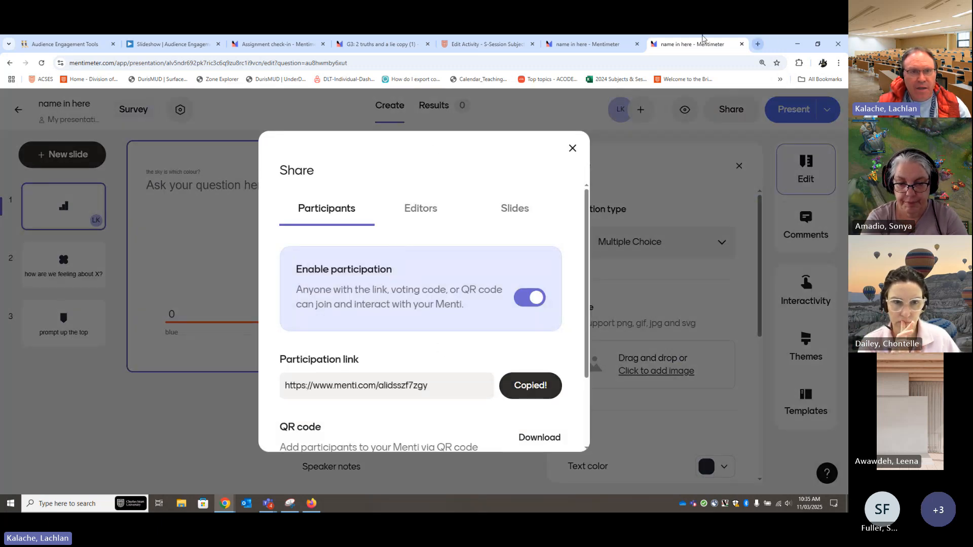
# Return to the S-Session subject site, discard the unsaved page, and create another new page in the Welcome topic
pyautogui.click(484, 44)
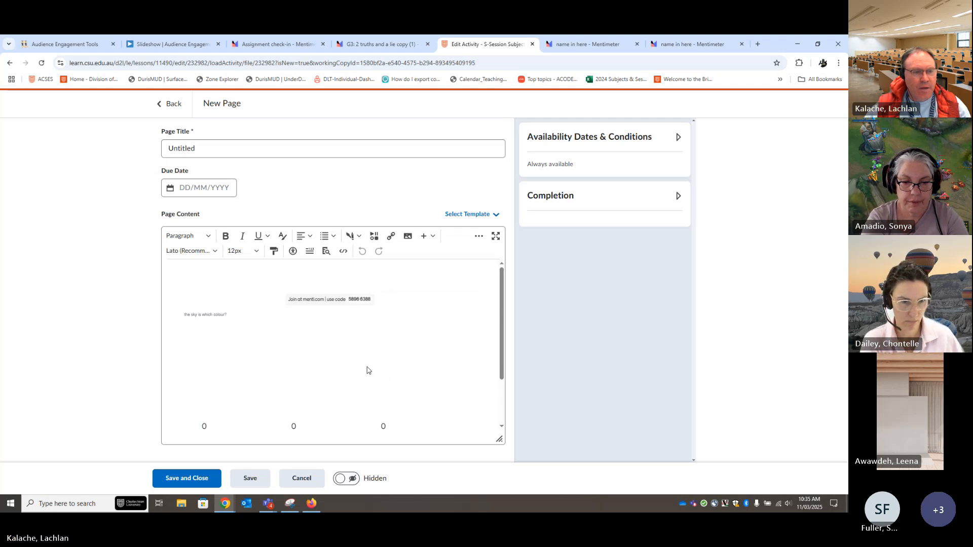
pyautogui.click(296, 478)
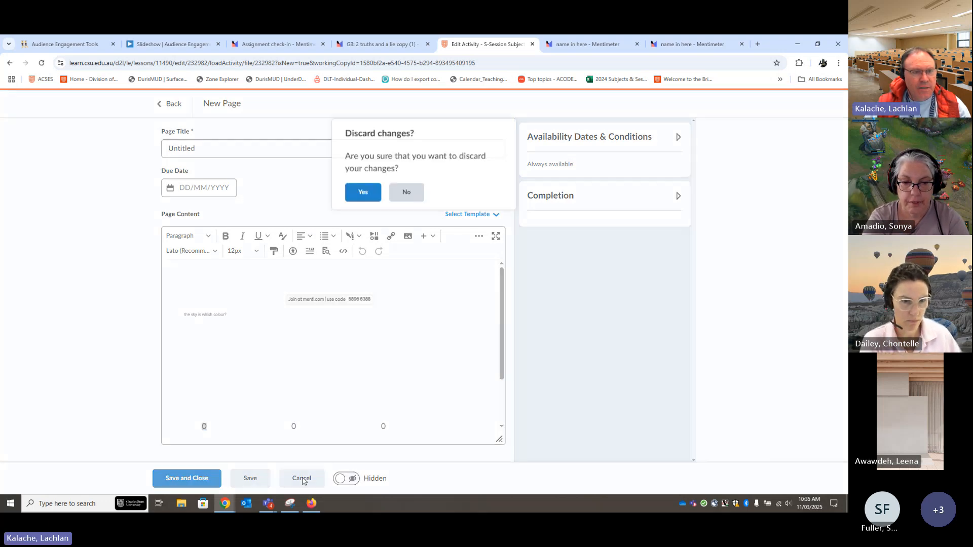
pyautogui.click(362, 194)
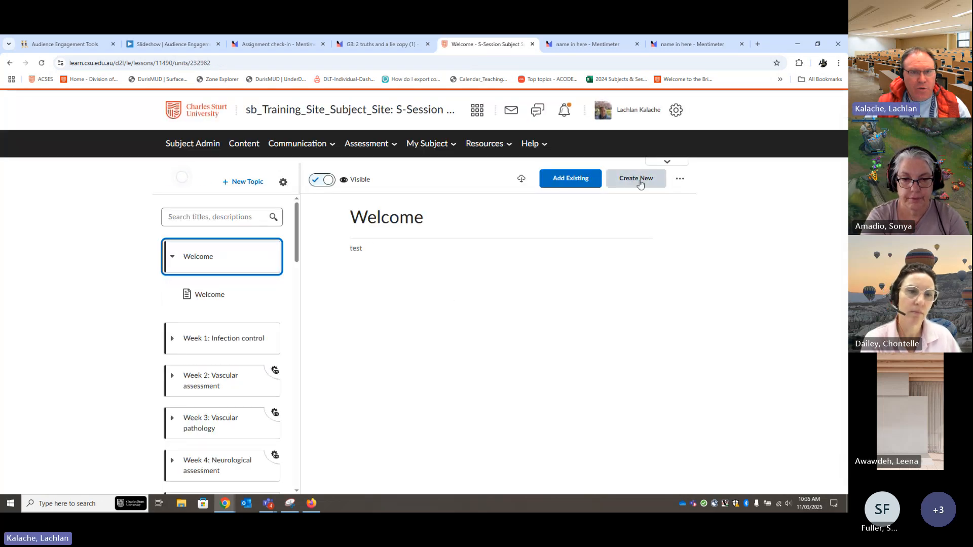
pyautogui.click(636, 179)
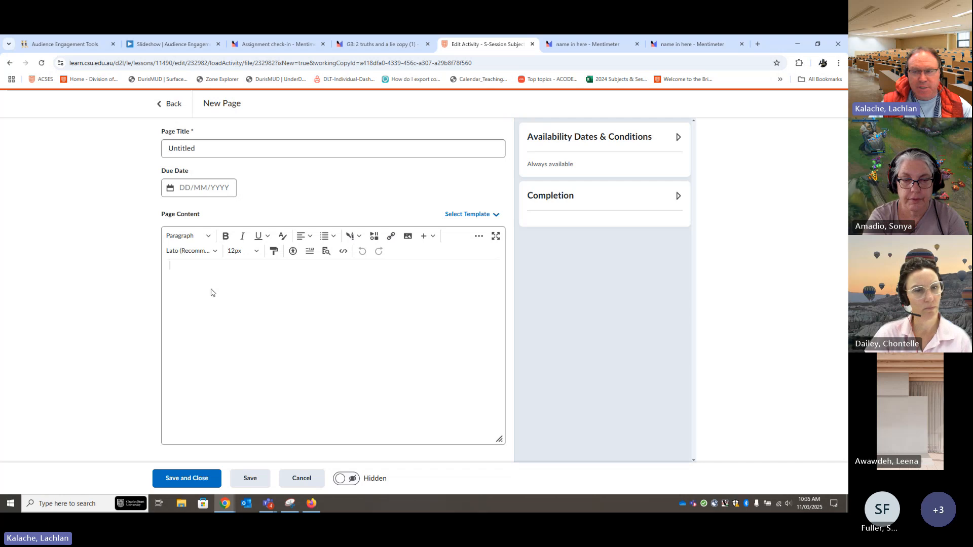
# Write "Click here to vote / put in your choices" in the new page's content
pyautogui.write('Click here to vote / put in your v')
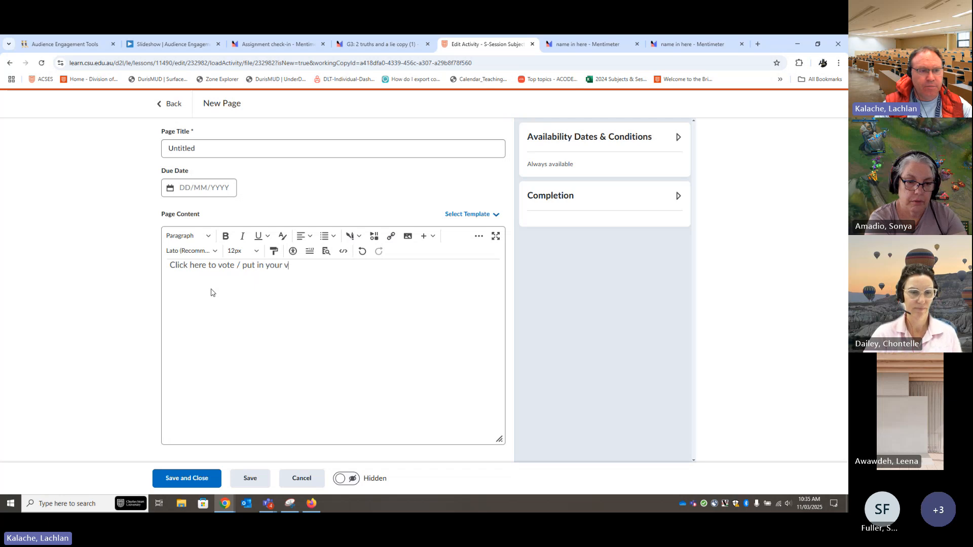
pyautogui.press('BackSpace')
pyautogui.write('choic')
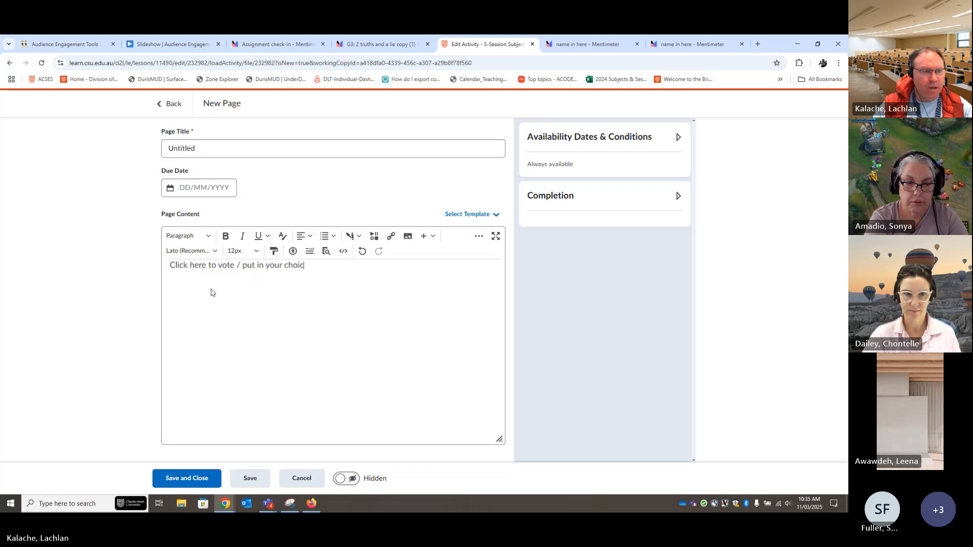
pyautogui.write('es')
# Link the whole voting sentence to the copied Mentimeter participation link, opening in a new window, and add blank lines below it
pyautogui.moveTo(312, 265); pyautogui.dragTo(160, 267)
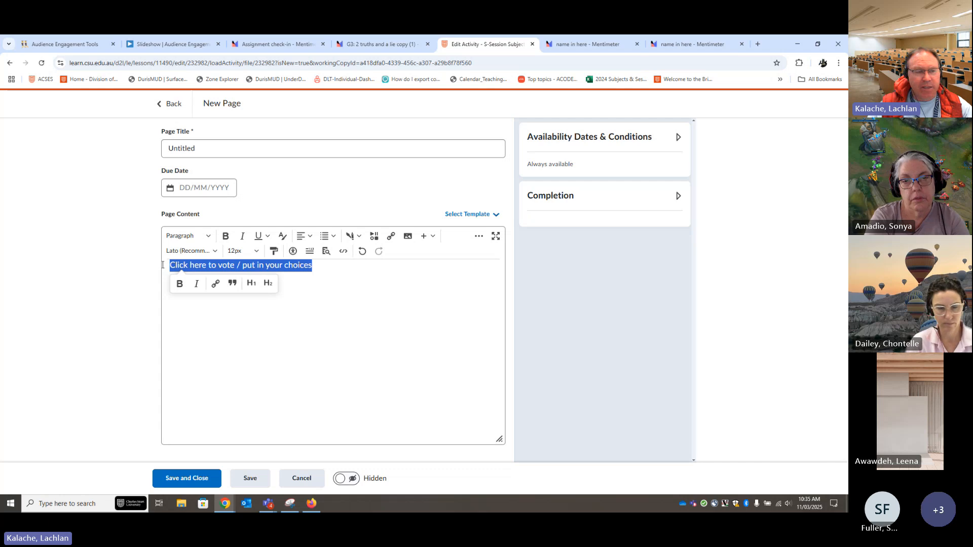
pyautogui.click(215, 284)
pyautogui.moveTo(387, 173); pyautogui.dragTo(264, 177)
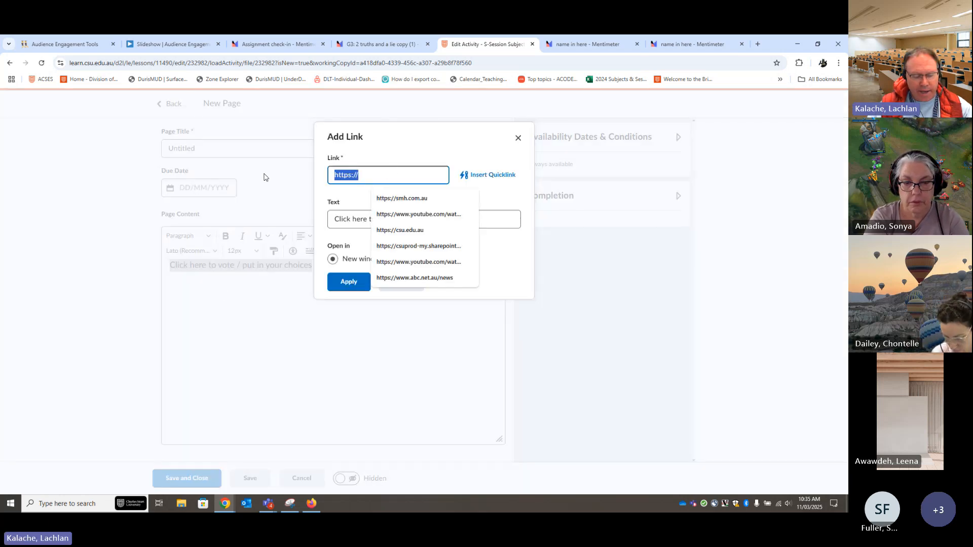
pyautogui.hotkey('ctrl', 'v')
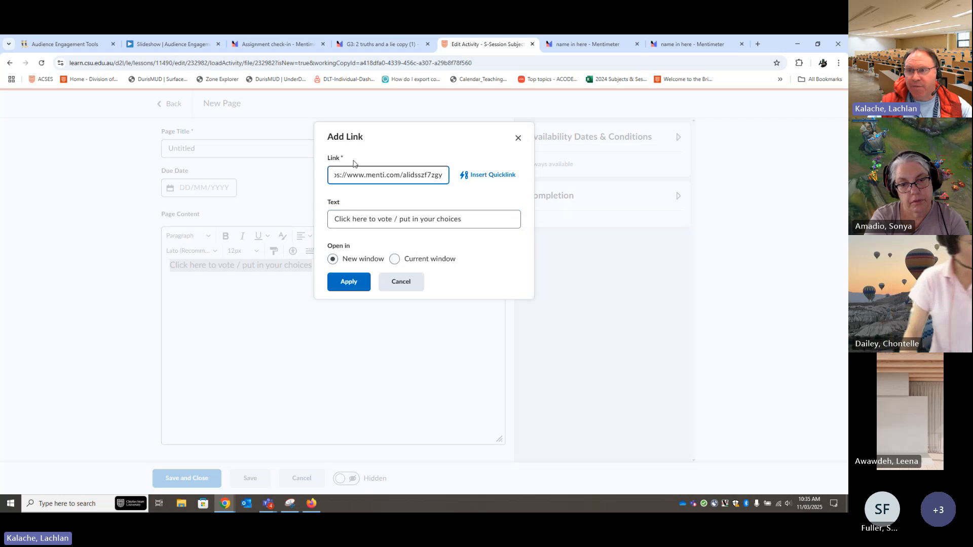
pyautogui.click(350, 282)
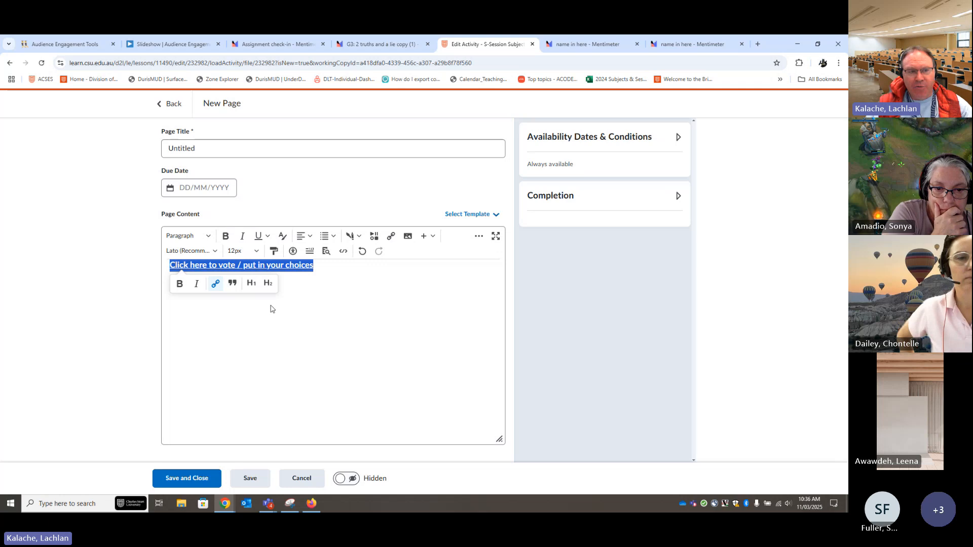
pyautogui.click(341, 278)
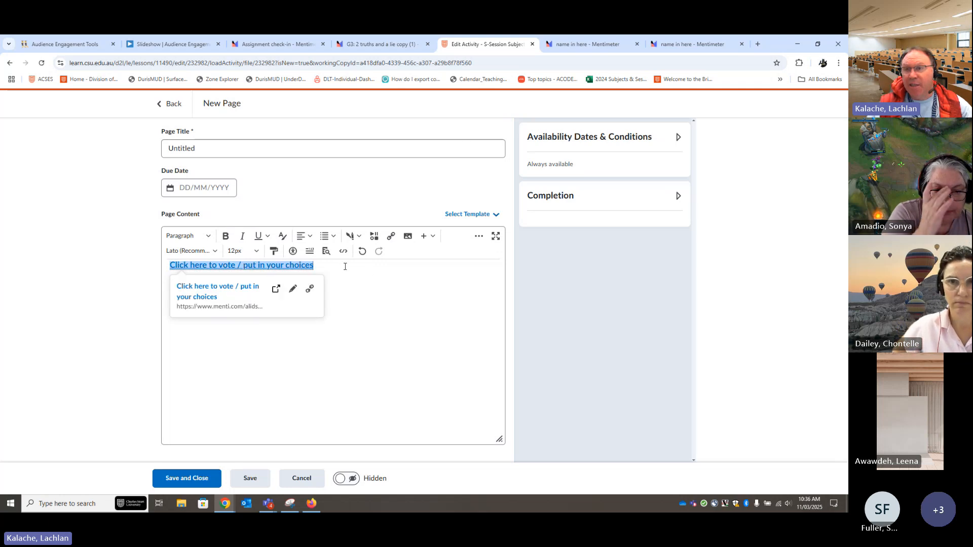
pyautogui.click(345, 266)
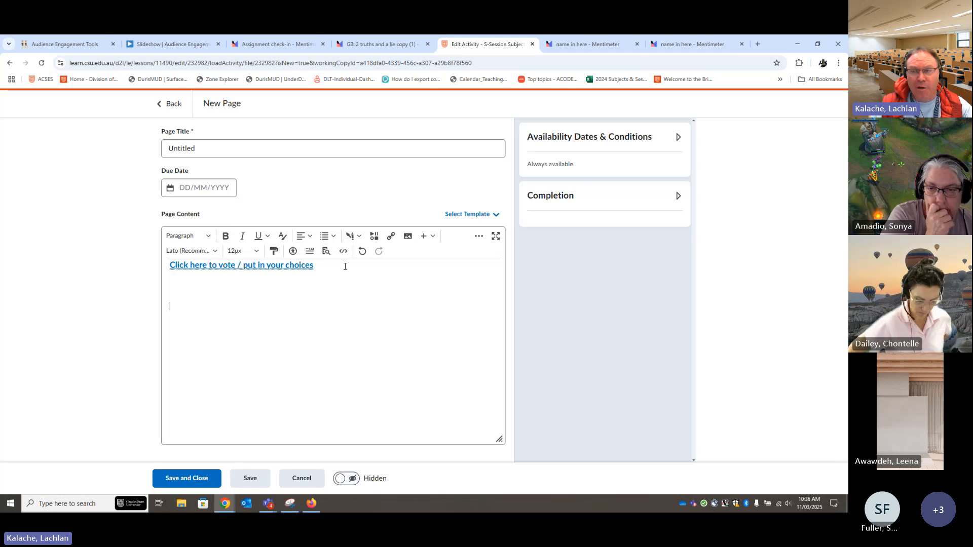
# Switch to the Mentimeter survey, copy the embed code for its slides, and close the sharing options
pyautogui.click(678, 44)
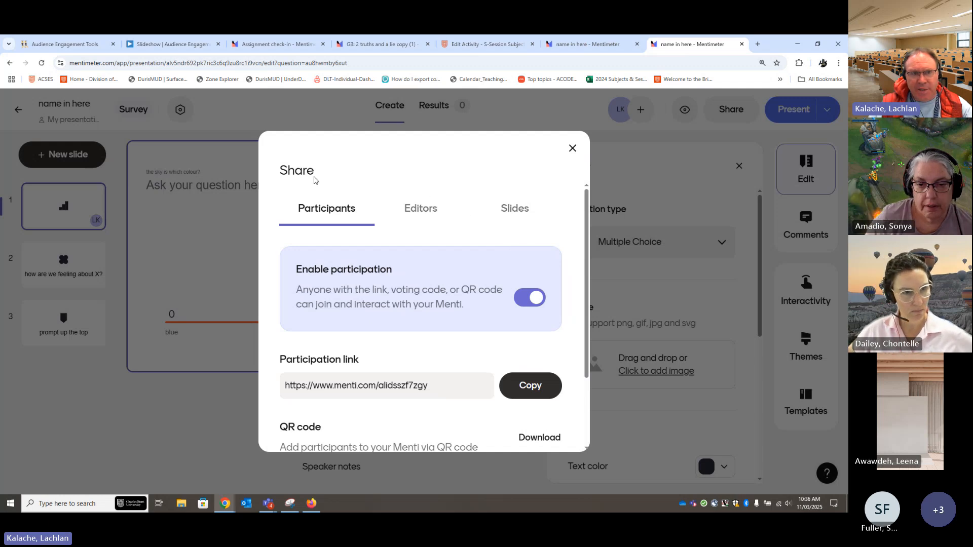
pyautogui.click(517, 210)
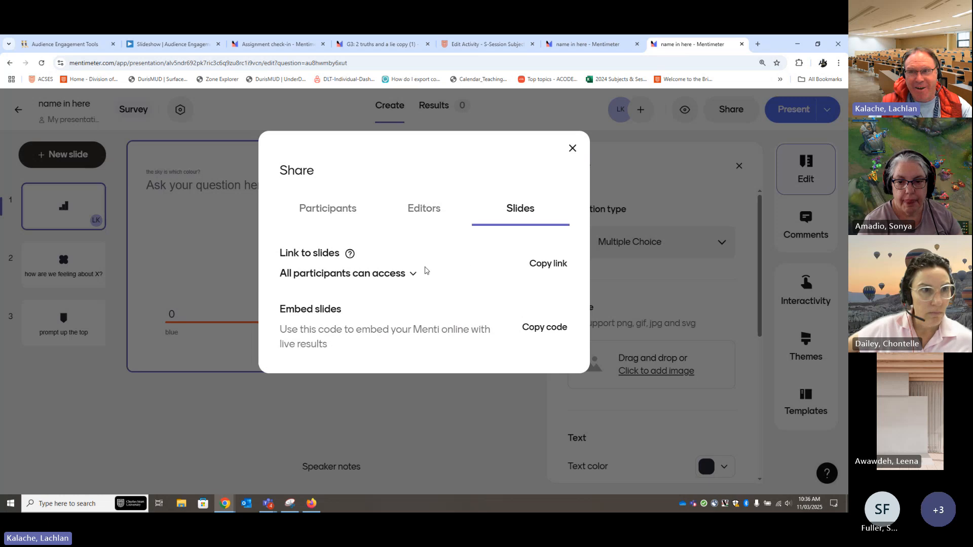
pyautogui.click(545, 328)
pyautogui.click(572, 148)
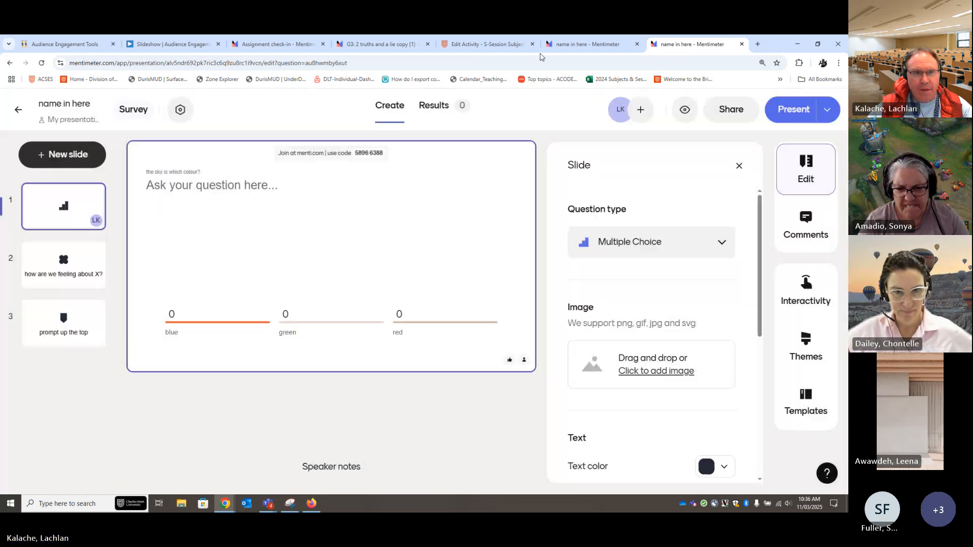
# Insert the copied embed code below the voting link on the subject site page, allow the Mentimeter content, and save and close the page
pyautogui.click(510, 45)
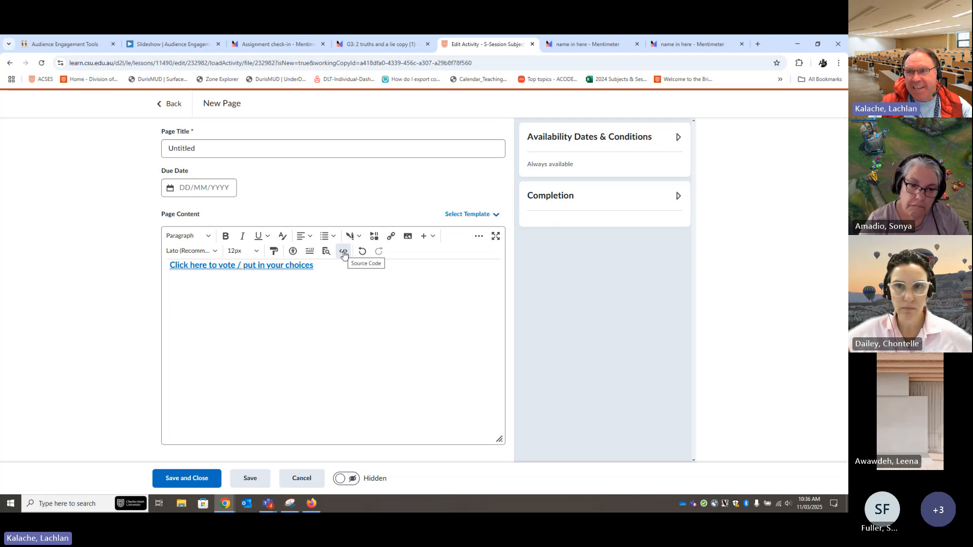
pyautogui.click(374, 236)
pyautogui.scroll(-3, 497, 304)
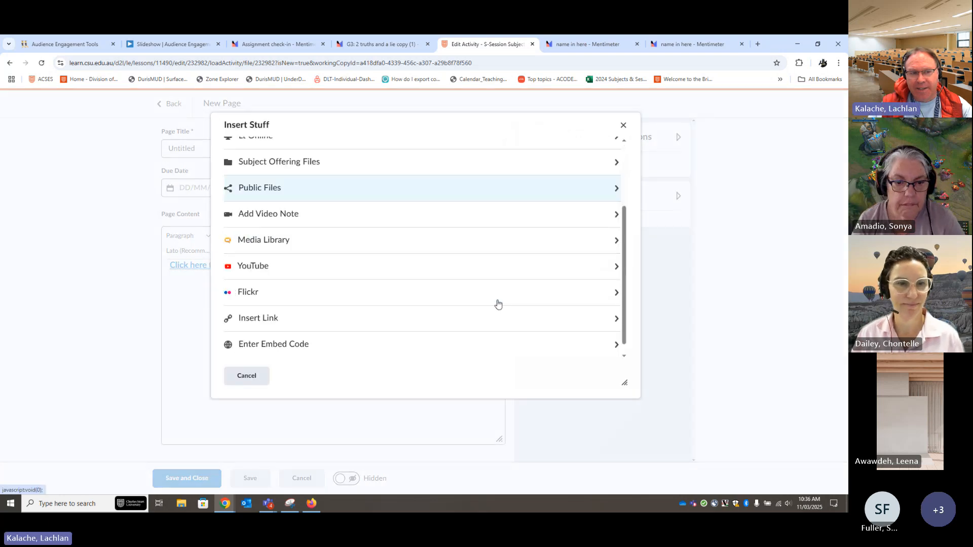
pyautogui.click(284, 338)
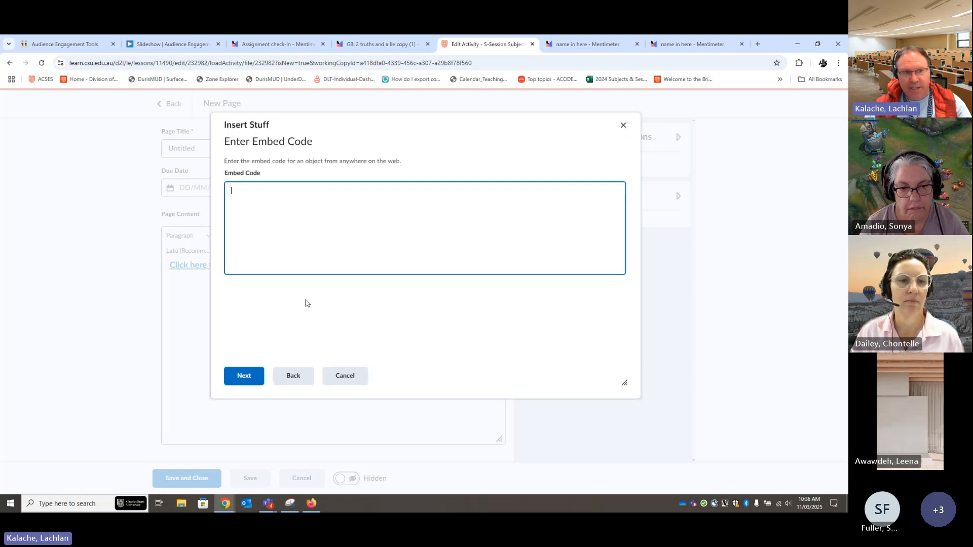
pyautogui.hotkey('ctrl', 'v')
pyautogui.click(244, 375)
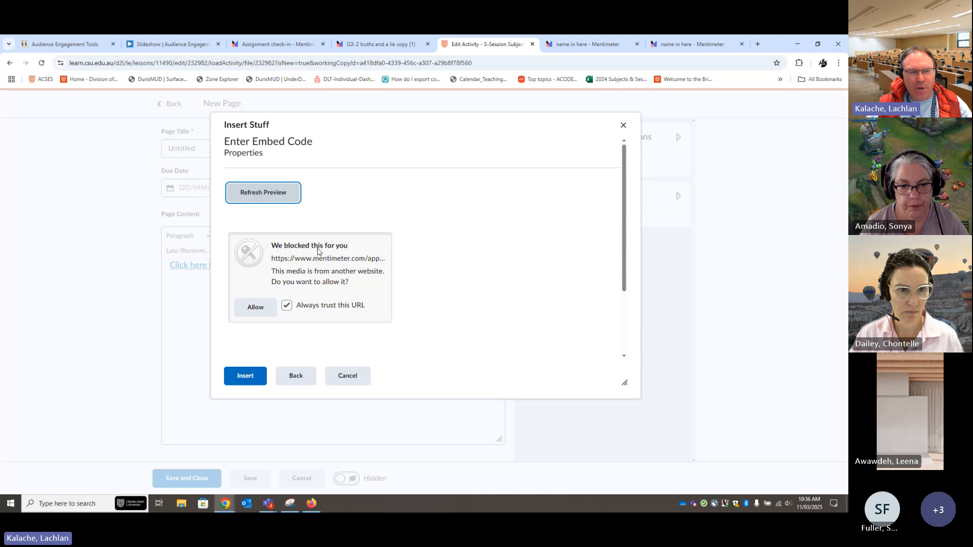
pyautogui.click(256, 307)
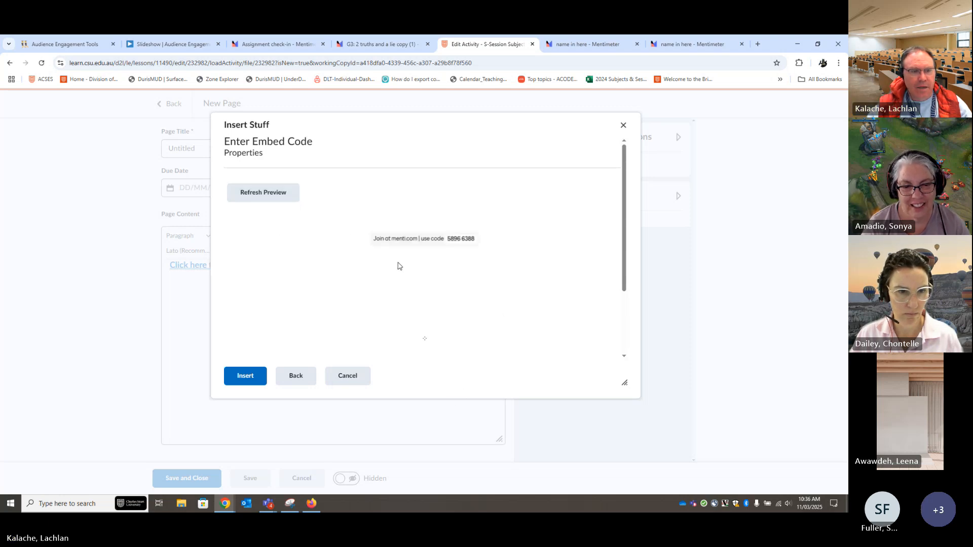
pyautogui.click(244, 376)
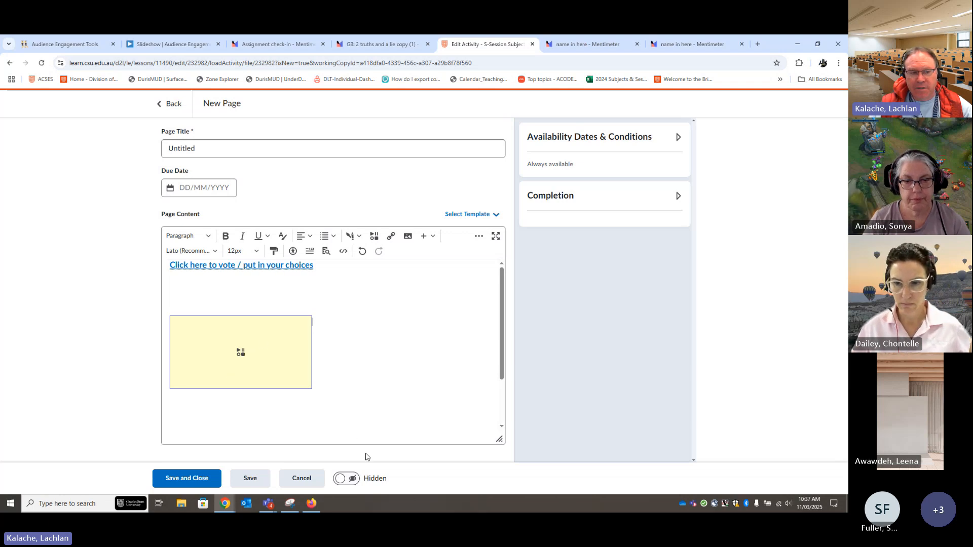
pyautogui.click(182, 478)
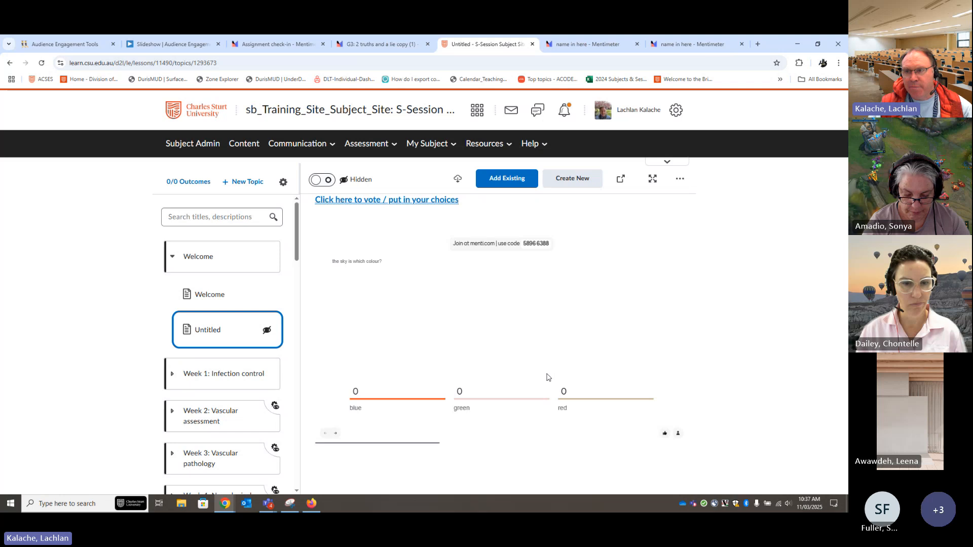
# Open the voting link on the saved page and submit "green" as the answer to the sky colour question
pyautogui.click(372, 201)
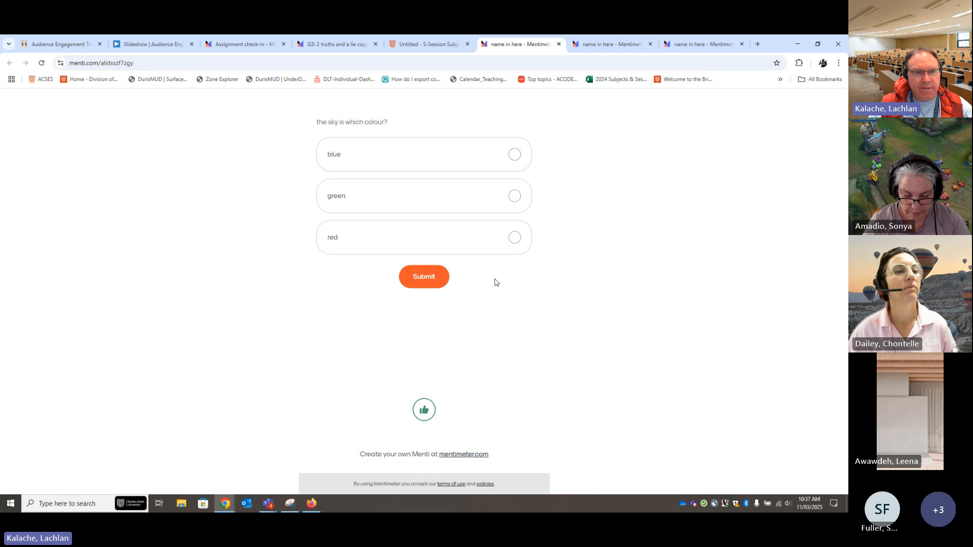
pyautogui.click(518, 203)
pyautogui.click(428, 280)
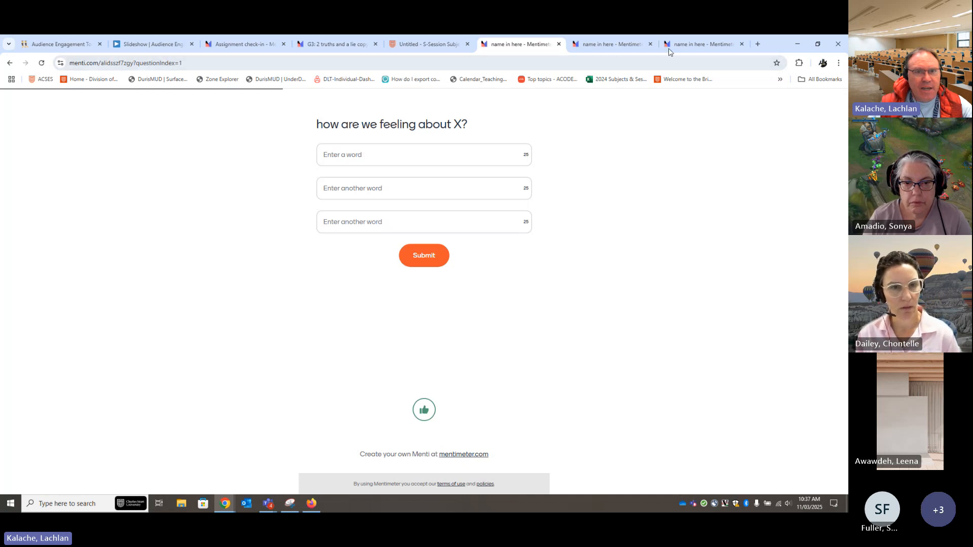
# Open the S-Session Subject Site: Training in a new browser tab and view the embedded results on the Welcome topic's Untitled page
pyautogui.click(758, 45)
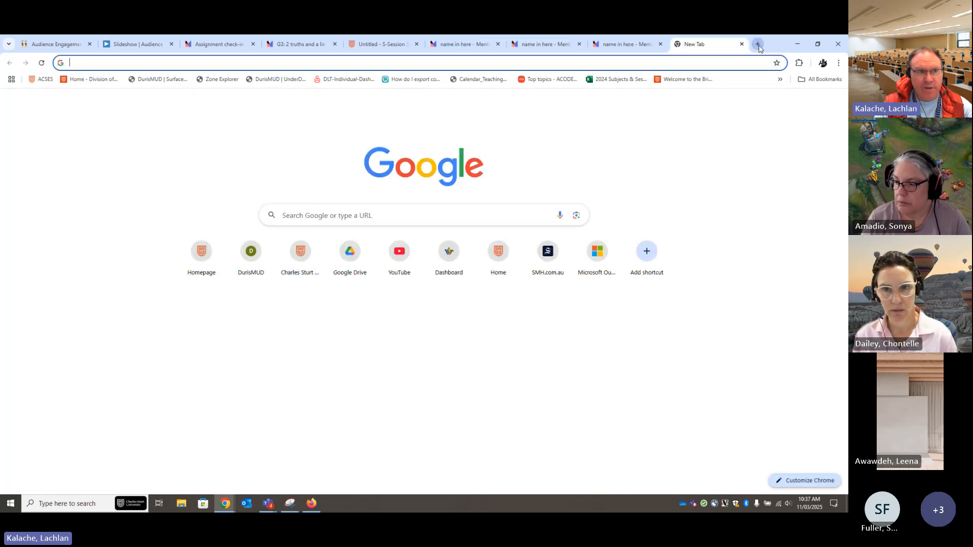
pyautogui.write('ho')
pyautogui.press('Return')
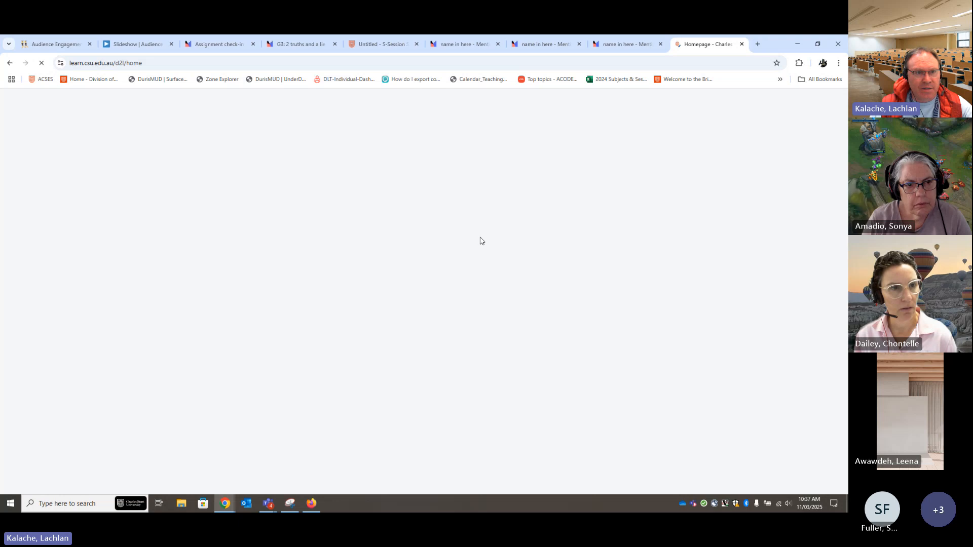
pyautogui.click(501, 110)
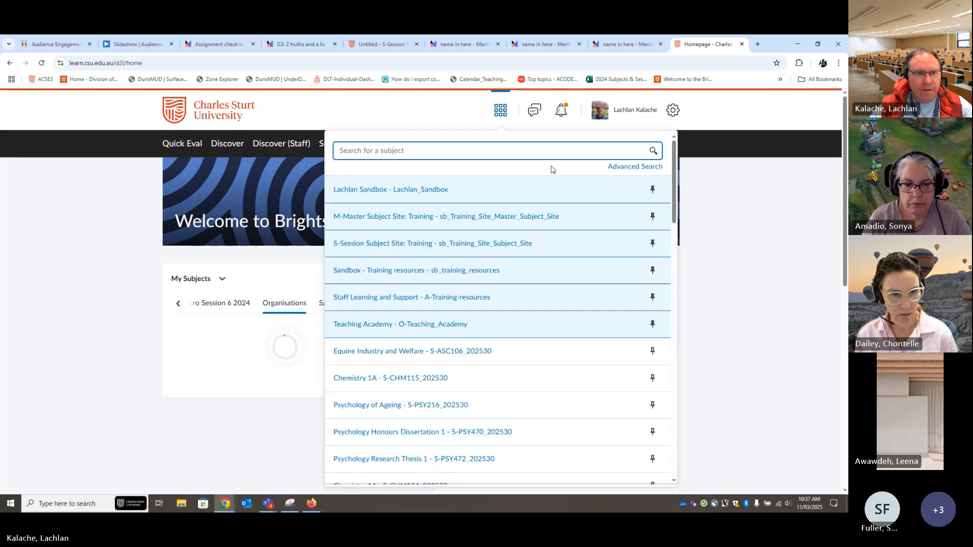
pyautogui.click(471, 248)
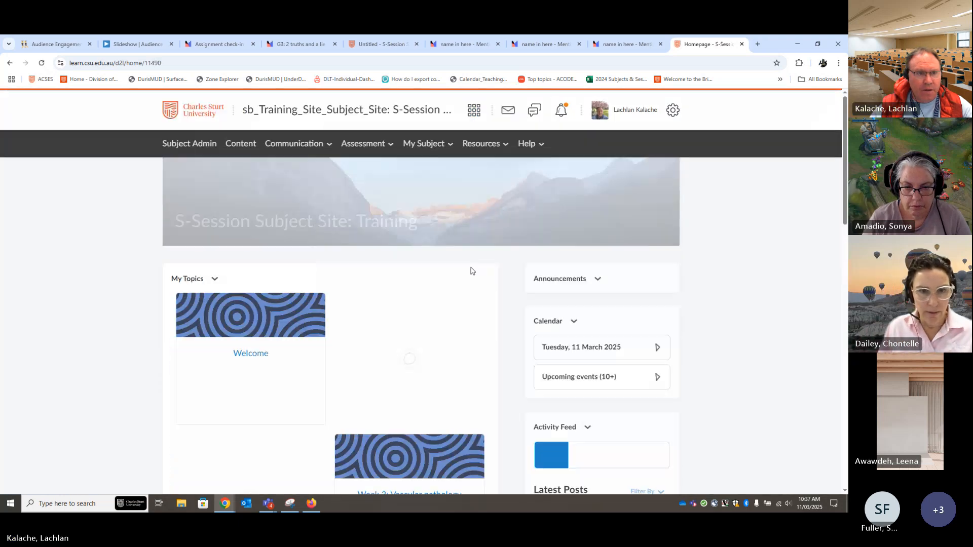
pyautogui.click(234, 147)
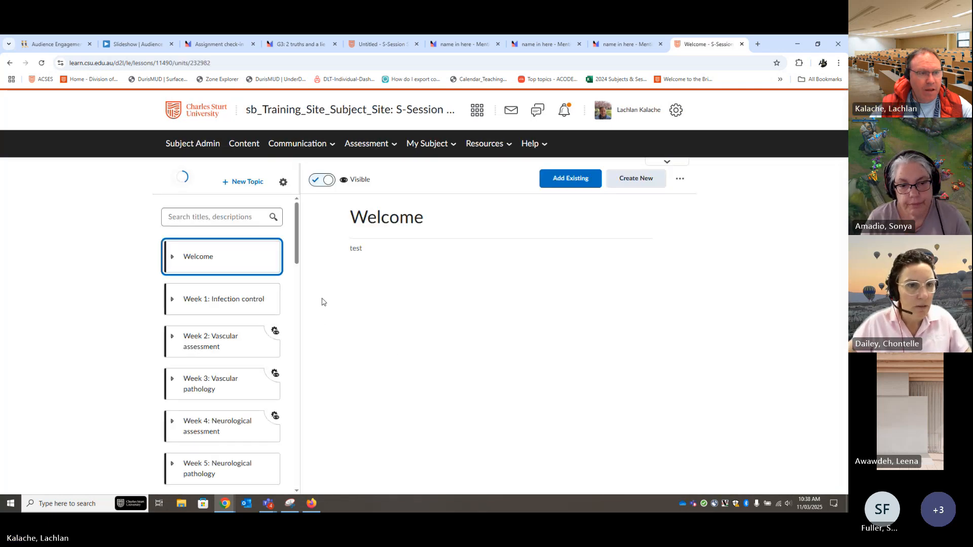
pyautogui.click(199, 263)
pyautogui.click(273, 340)
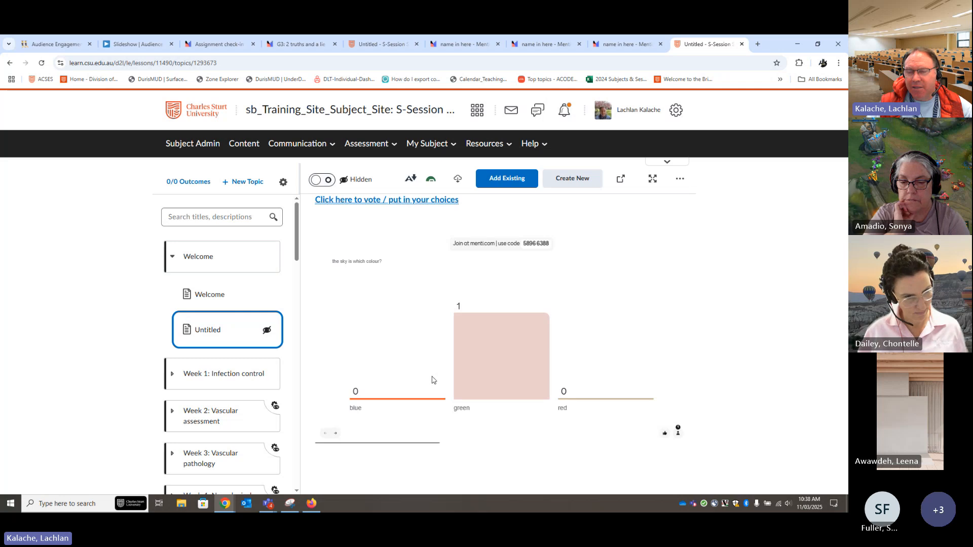
# Switch to the Mentimeter survey editor and open its settings to examine the Menti type and multiple submissions option
pyautogui.click(617, 47)
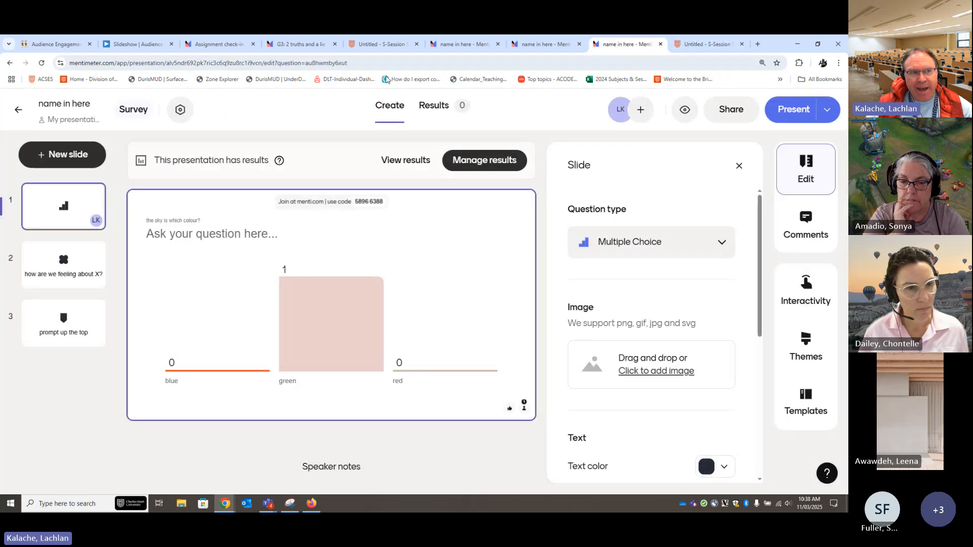
pyautogui.click(178, 110)
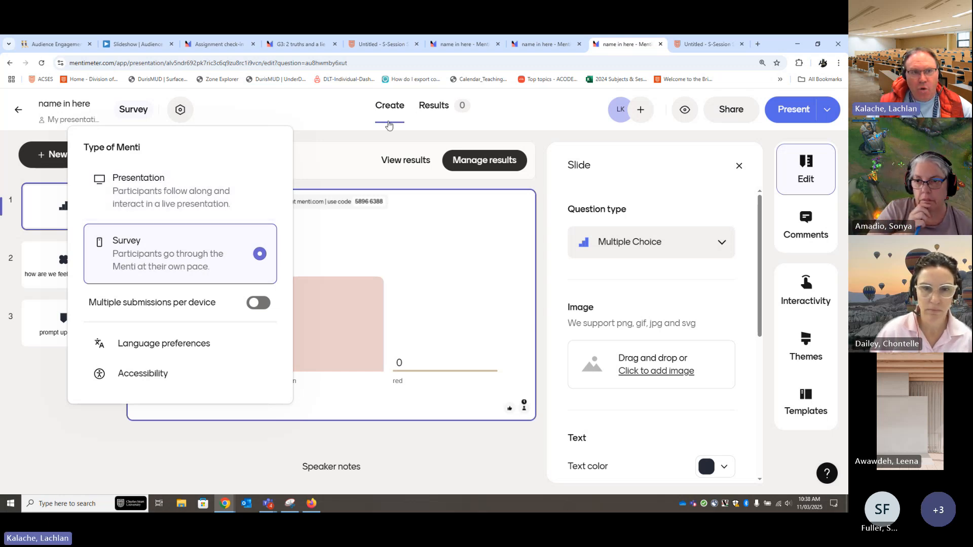
# Close the survey settings, switch to the Audience Engagement Tools Padlet board, and copy the board's link from its sharing options
pyautogui.click(311, 112)
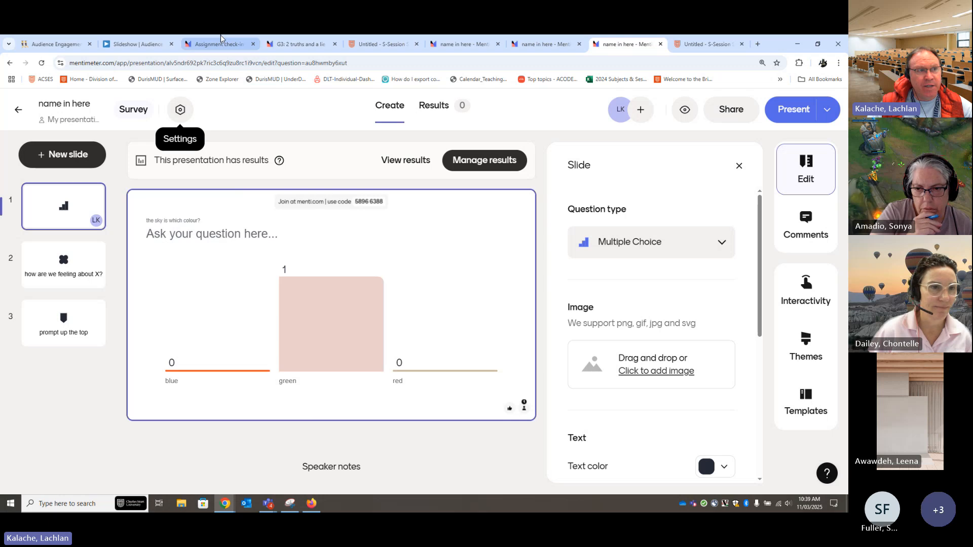
pyautogui.click(60, 47)
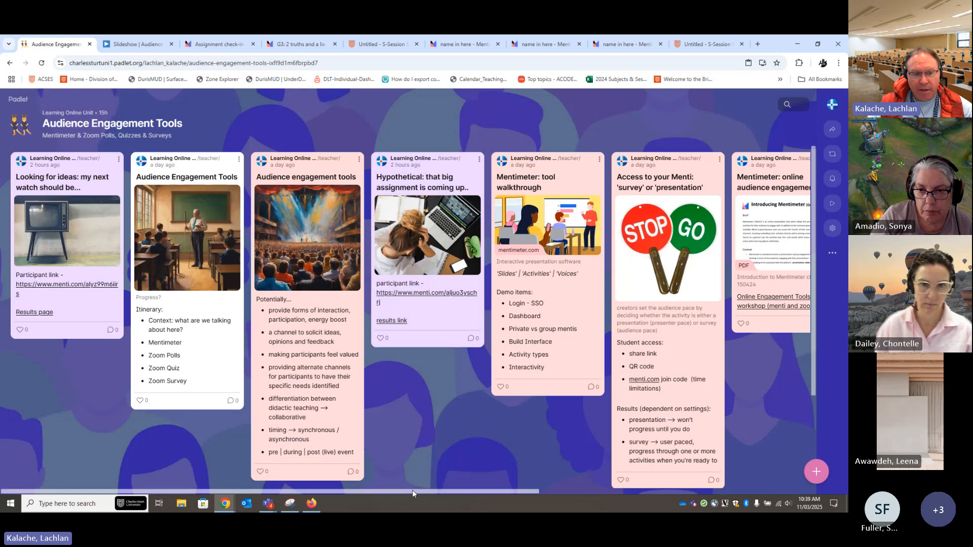
pyautogui.moveTo(429, 490); pyautogui.dragTo(563, 451)
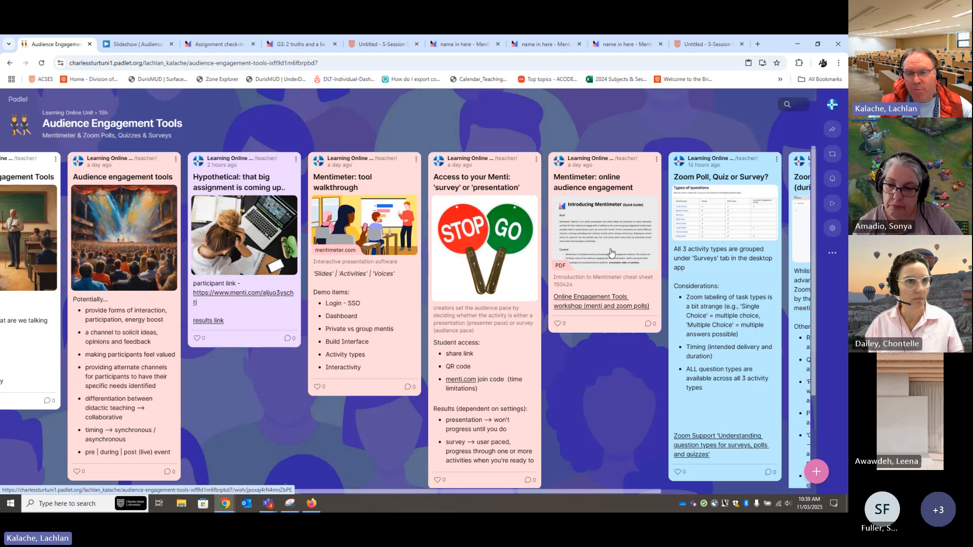
pyautogui.click(832, 132)
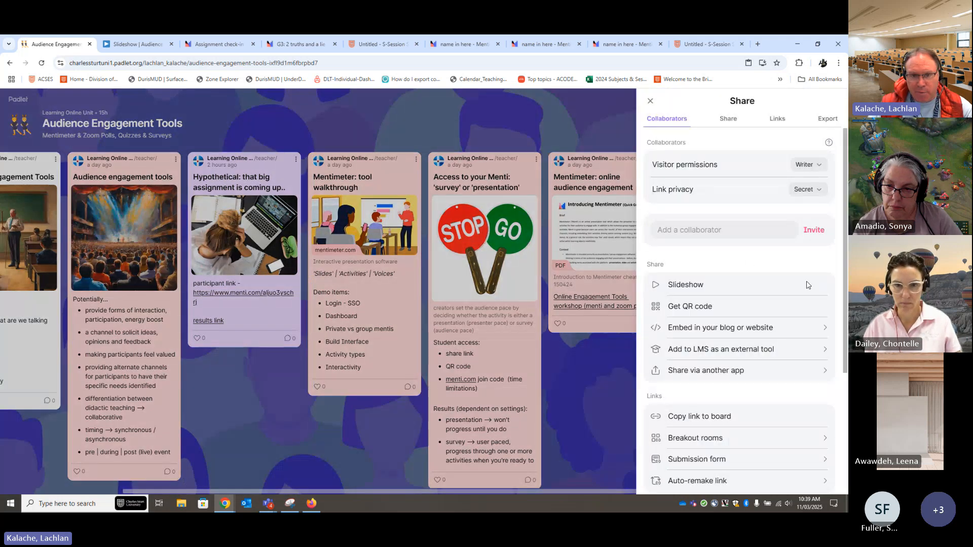
pyautogui.click(730, 419)
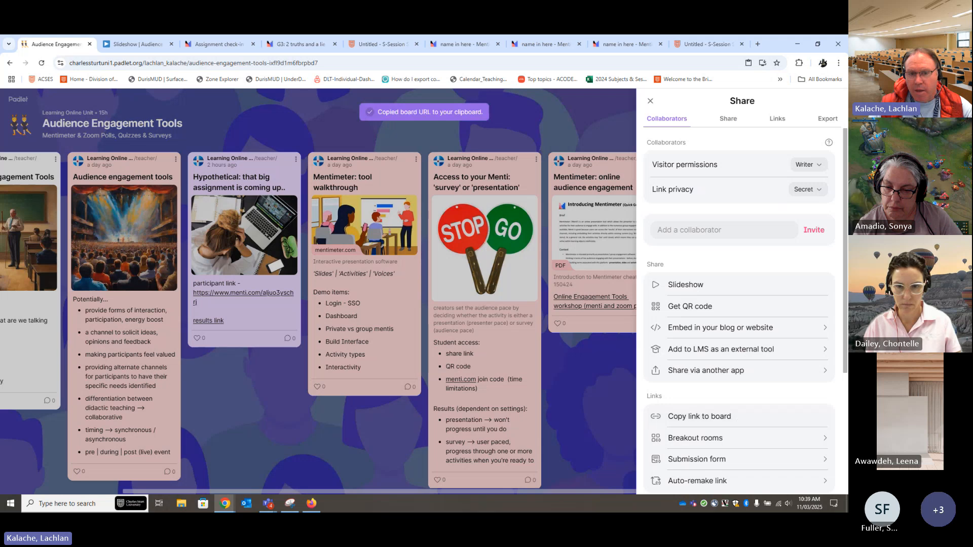
pyautogui.hotkey('alt', 'Tab')
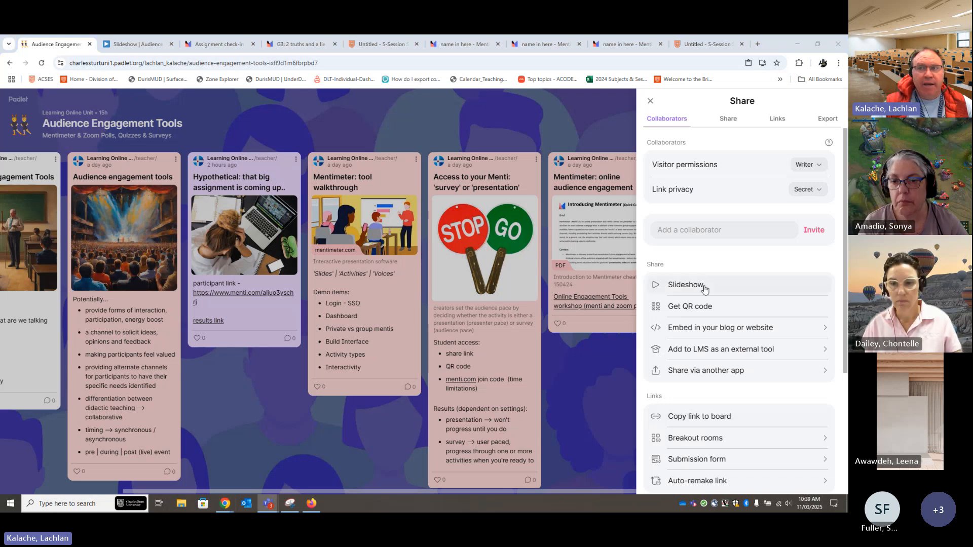
pyautogui.click(650, 100)
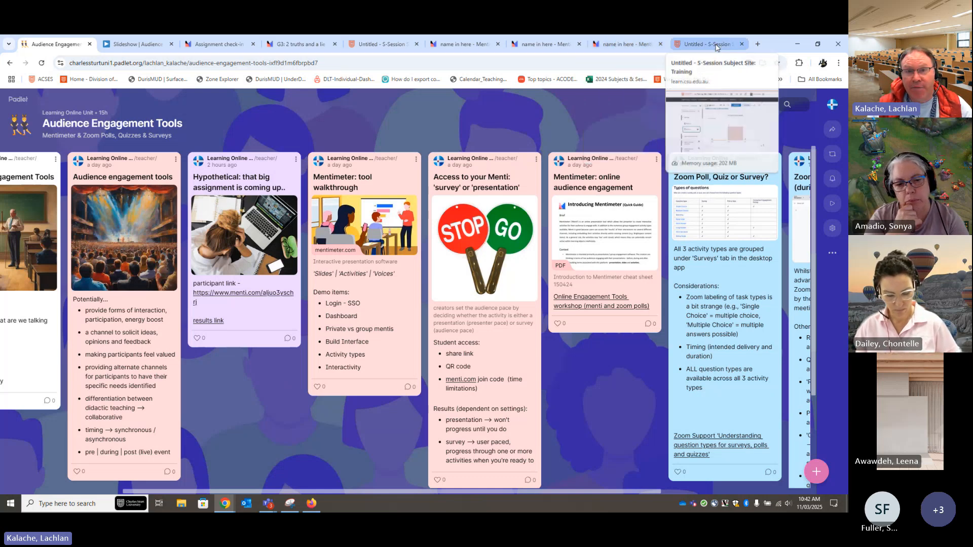
# Check the embedded results on the subject site page and clear the collected results of the Mentimeter survey
pyautogui.click(707, 44)
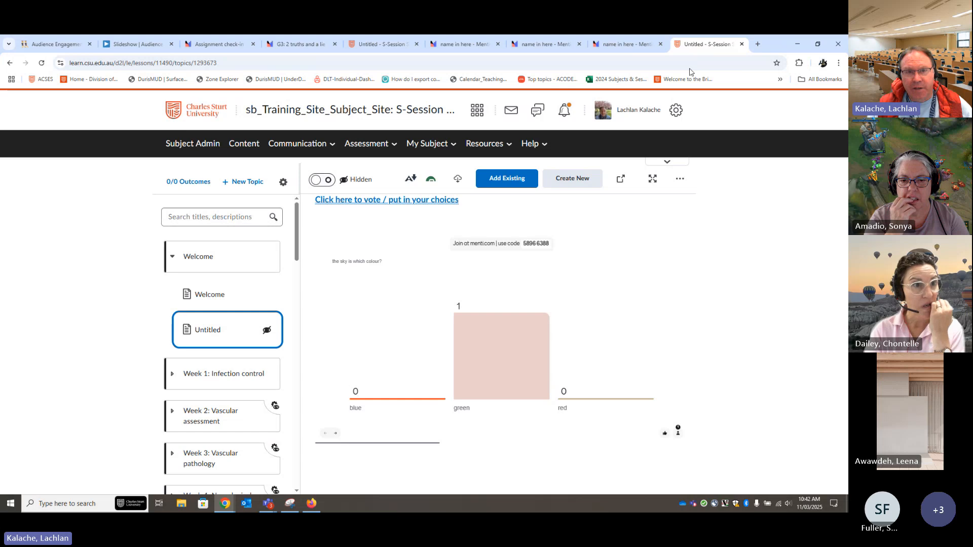
pyautogui.click(622, 45)
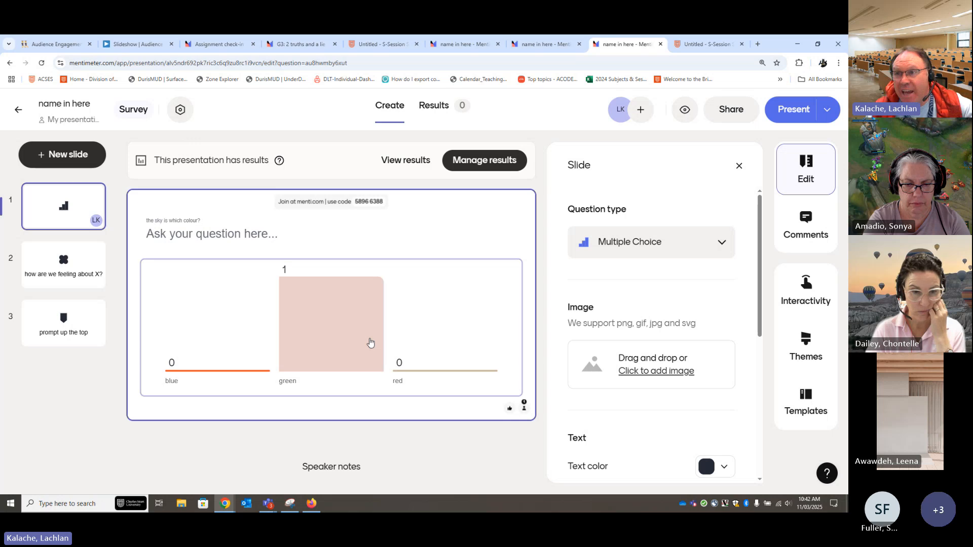
pyautogui.click(435, 106)
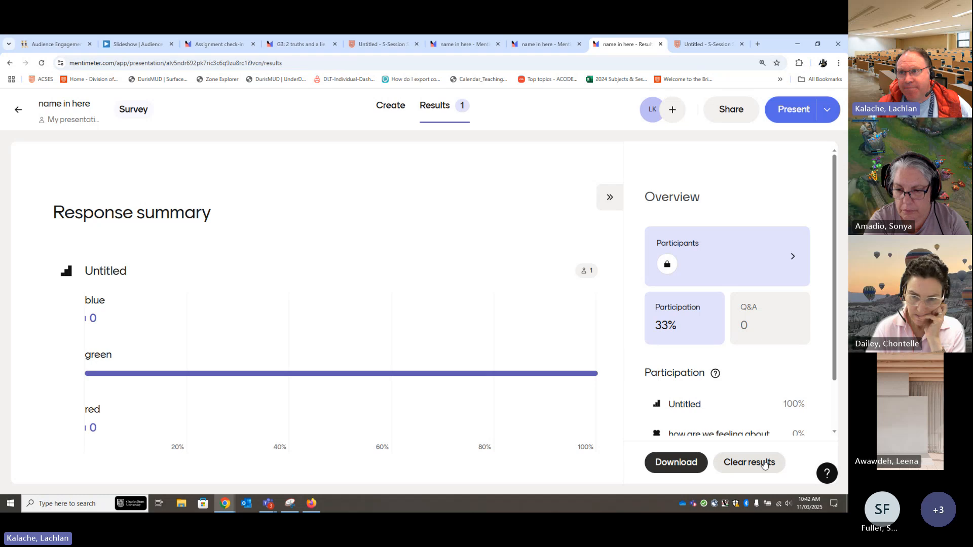
pyautogui.click(764, 463)
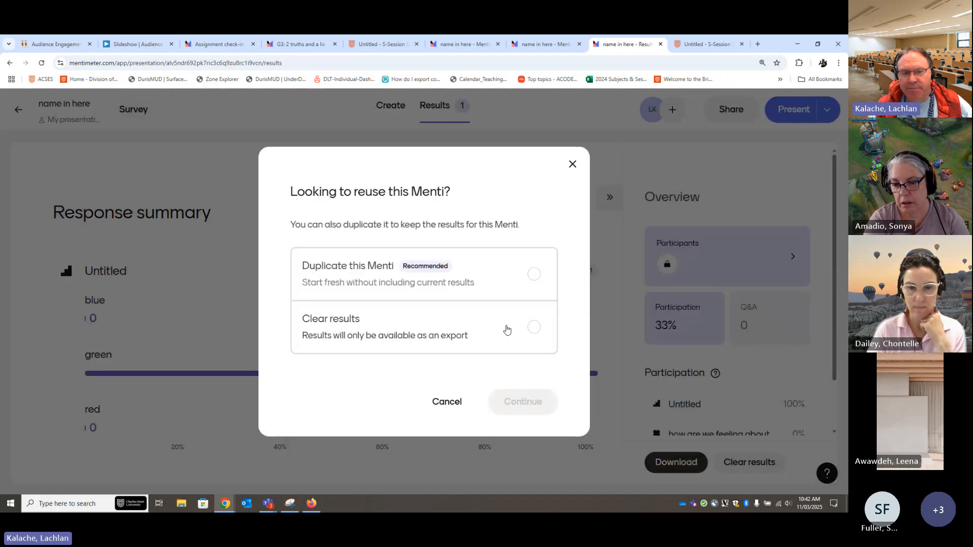
pyautogui.click(535, 327)
pyautogui.click(527, 400)
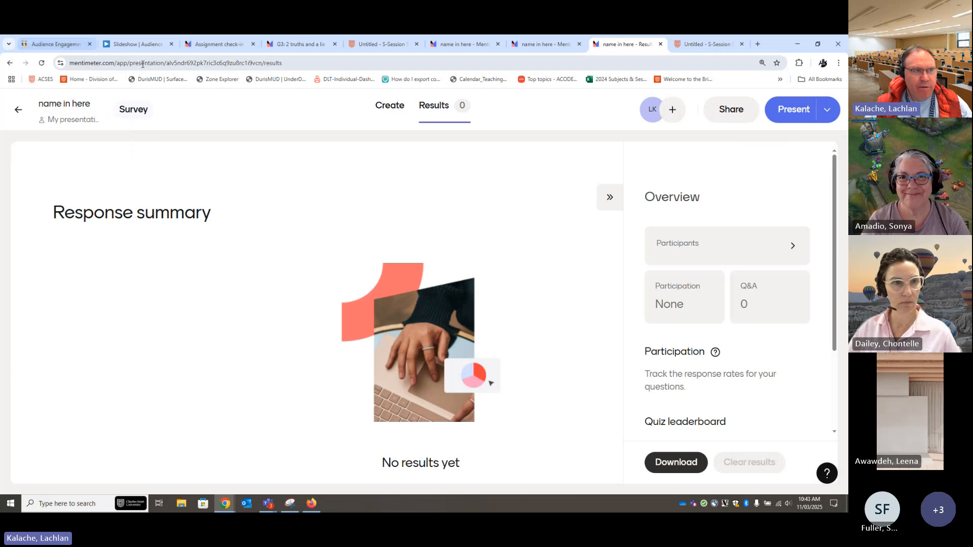
# Return to the Audience Engagement Tools Padlet board and view its Zoom poll, quiz and survey posts
pyautogui.click(54, 44)
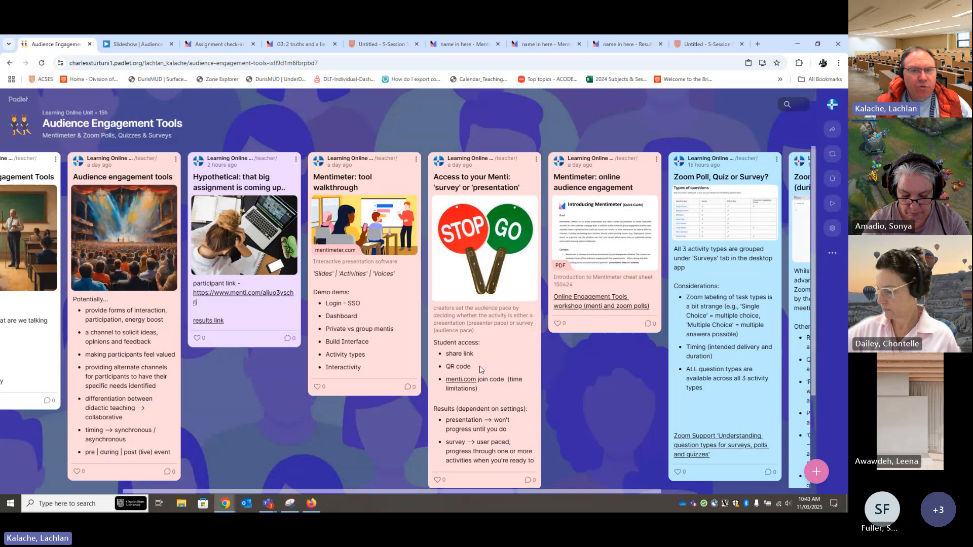
pyautogui.moveTo(329, 490); pyautogui.dragTo(579, 481)
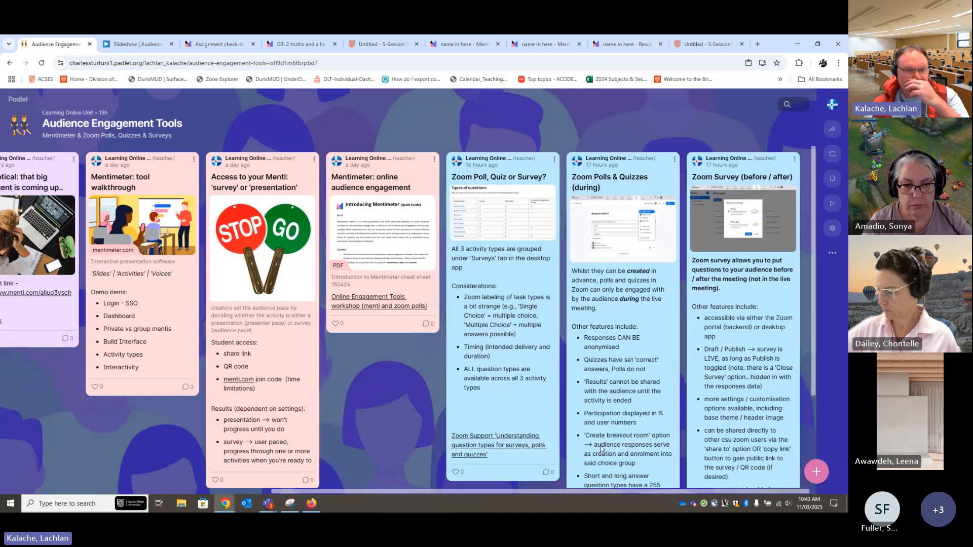
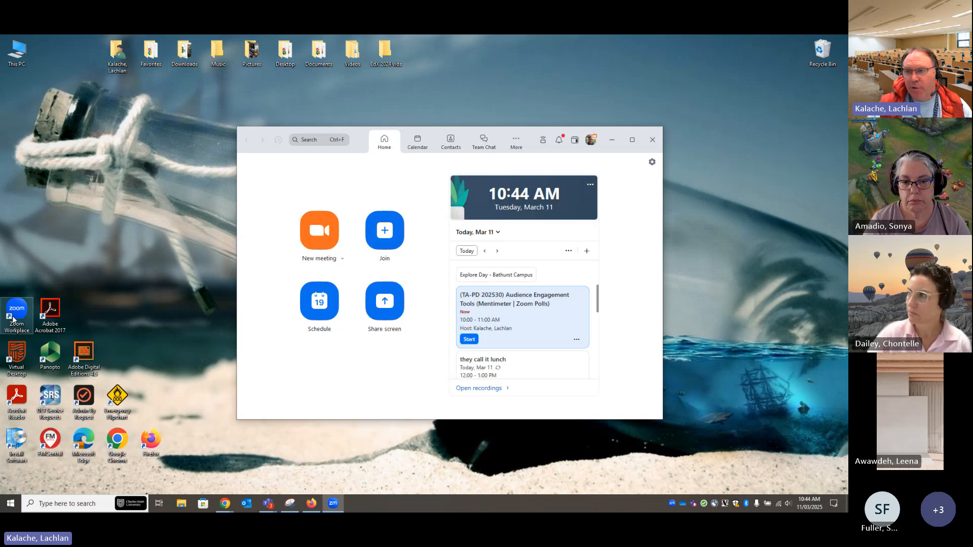
# Search the computer for zoom to look up the Zoom Workplace app, and dismiss the search
pyautogui.click(52, 503)
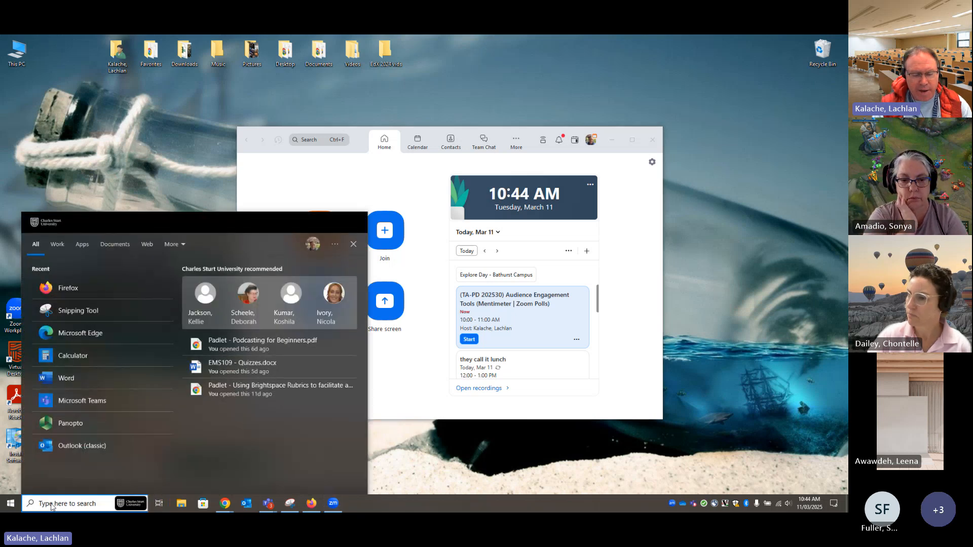
pyautogui.write('zoom')
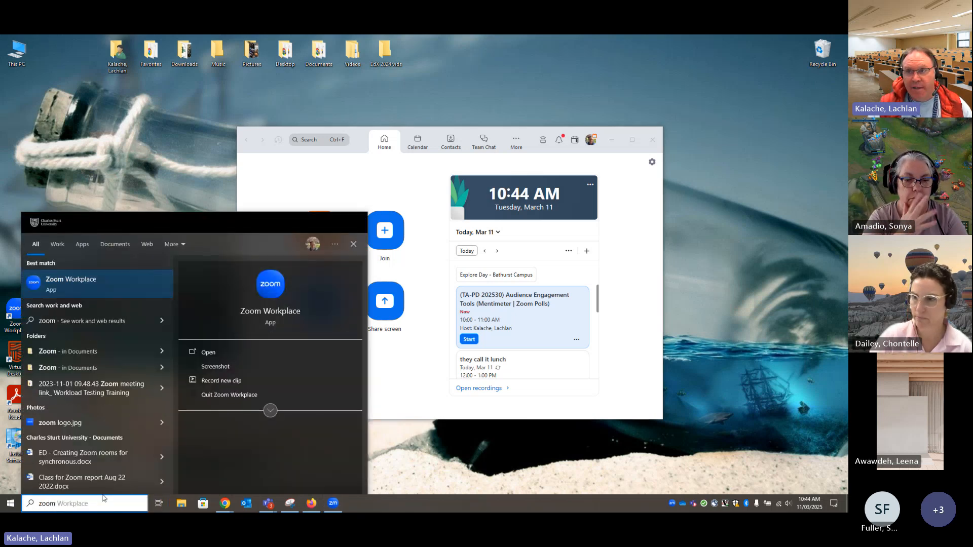
pyautogui.click(733, 414)
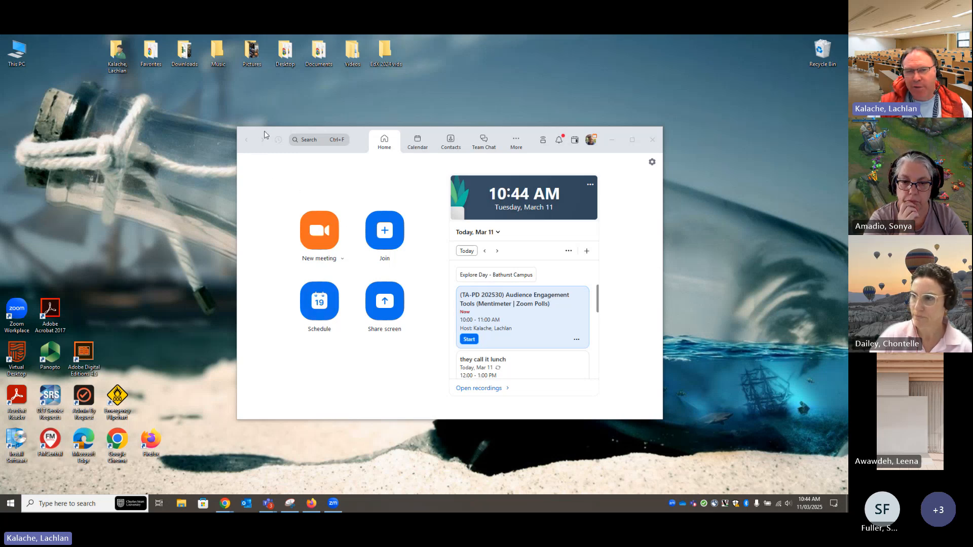
# Open Random Poll #7 for editing from the Zoom Workplace surveys list, and enlarge and reposition the window
pyautogui.moveTo(662, 420); pyautogui.dragTo(715, 428)
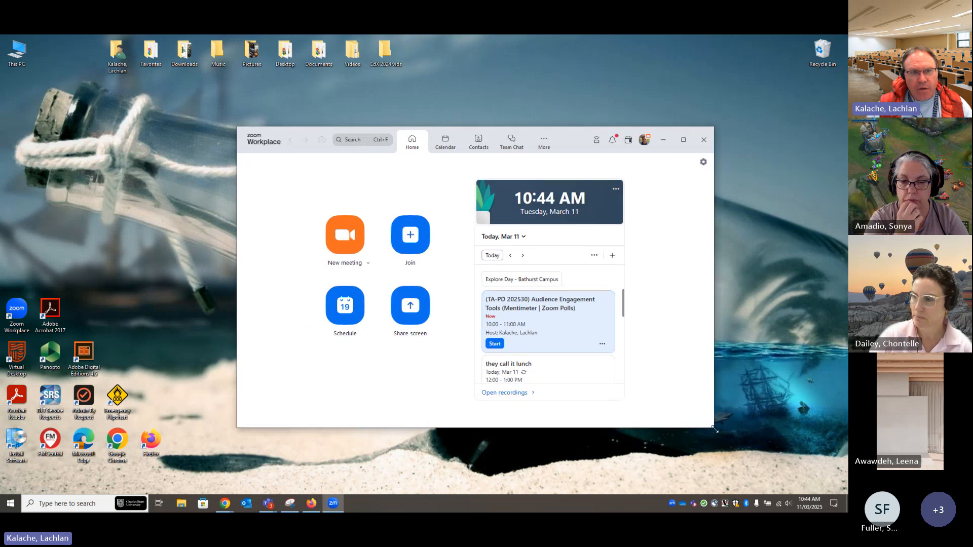
pyautogui.click(544, 147)
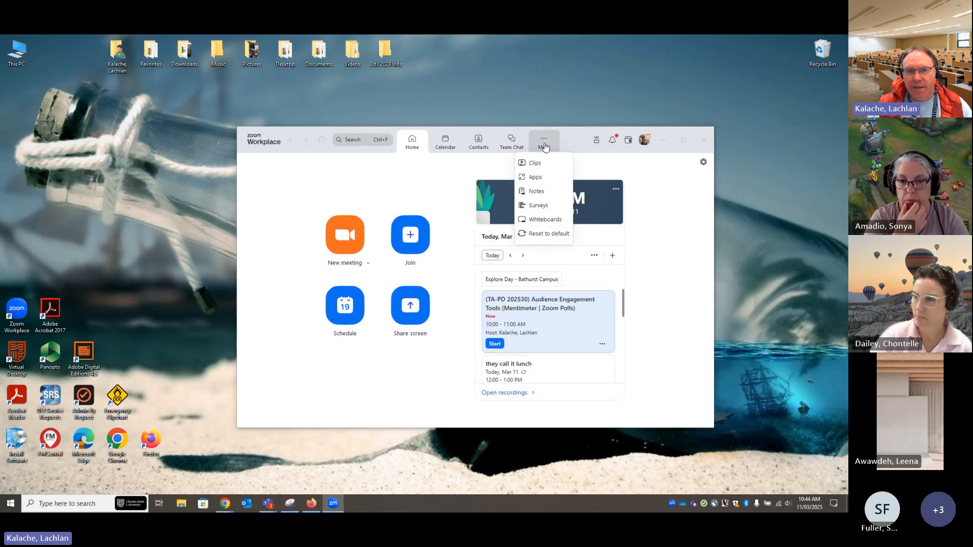
pyautogui.click(550, 209)
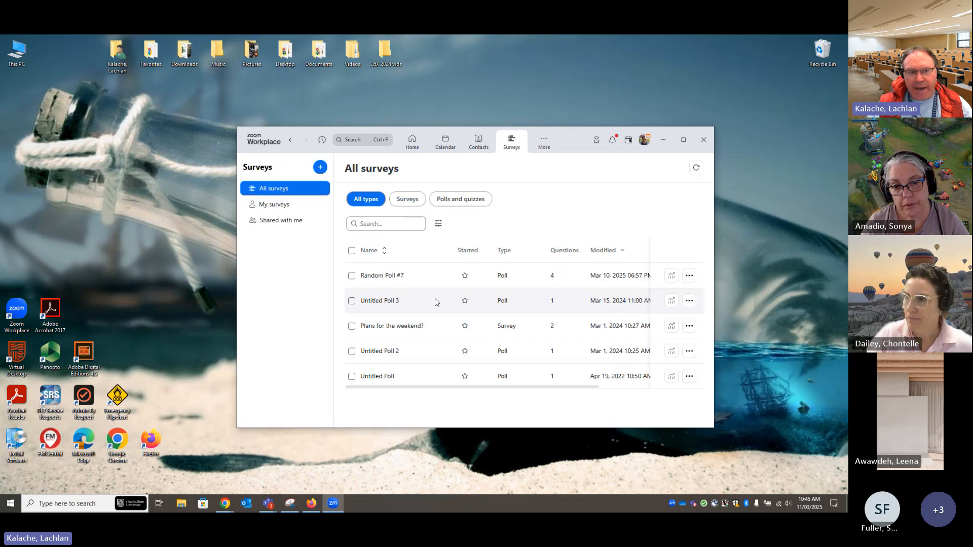
pyautogui.click(382, 276)
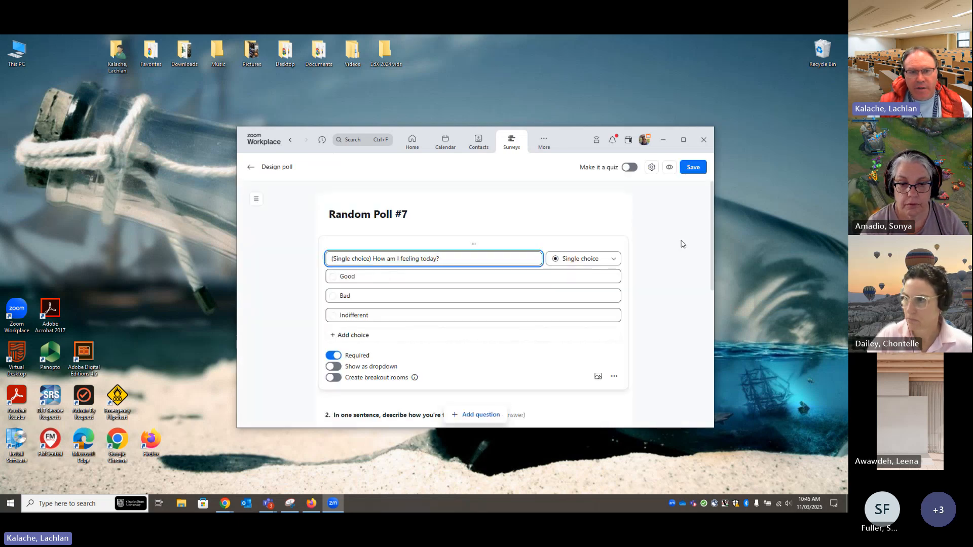
pyautogui.moveTo(714, 429); pyautogui.dragTo(809, 473)
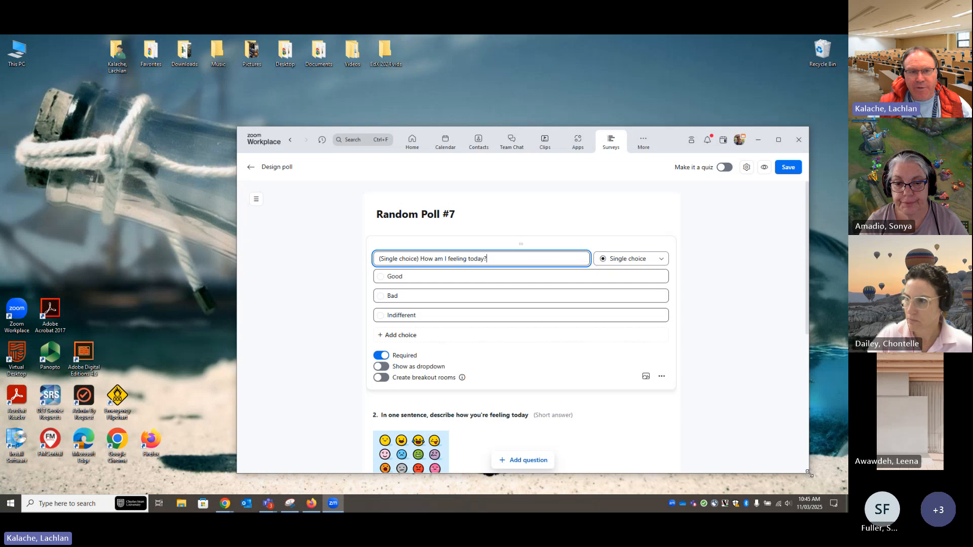
pyautogui.moveTo(676, 138); pyautogui.dragTo(612, 78)
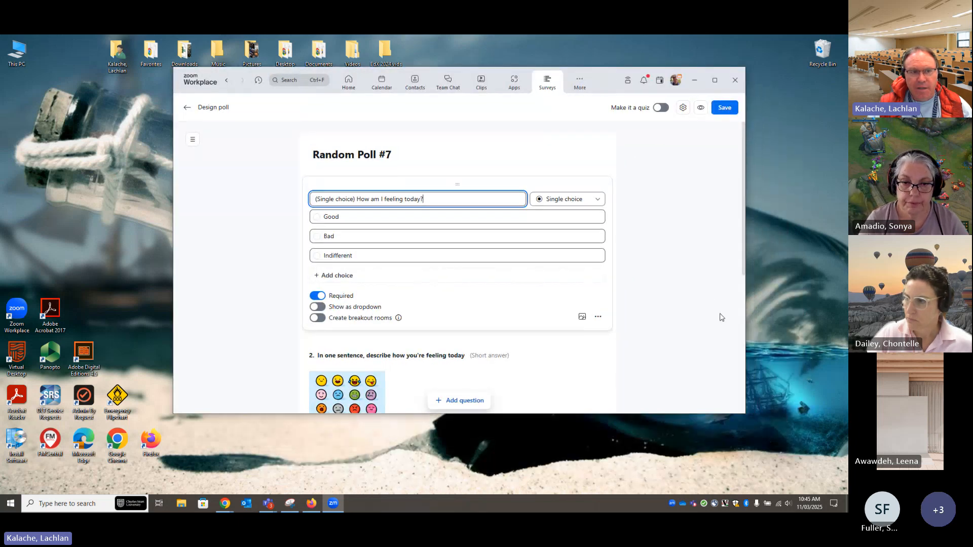
# Examine the question types available for the first question, and turn the poll's quiz option on and back off
pyautogui.click(593, 202)
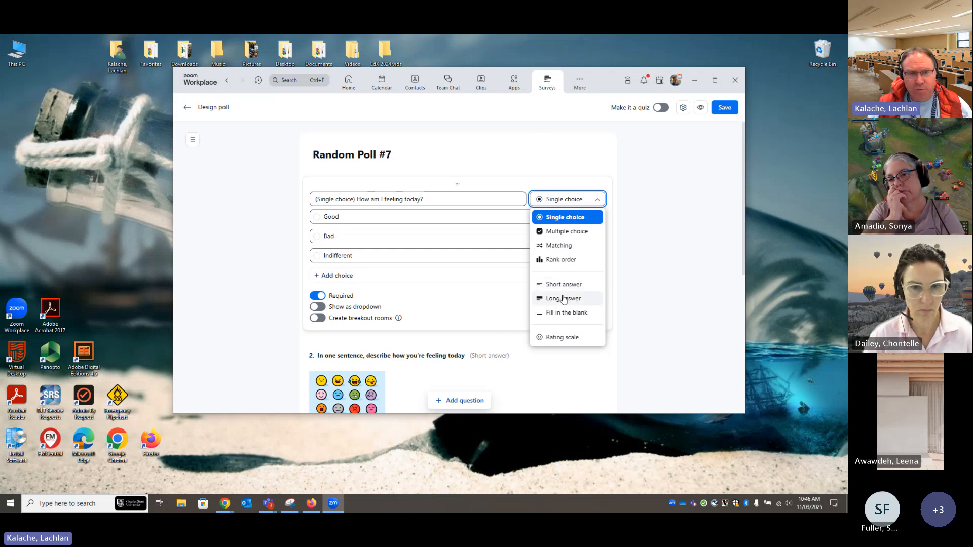
pyautogui.click(673, 245)
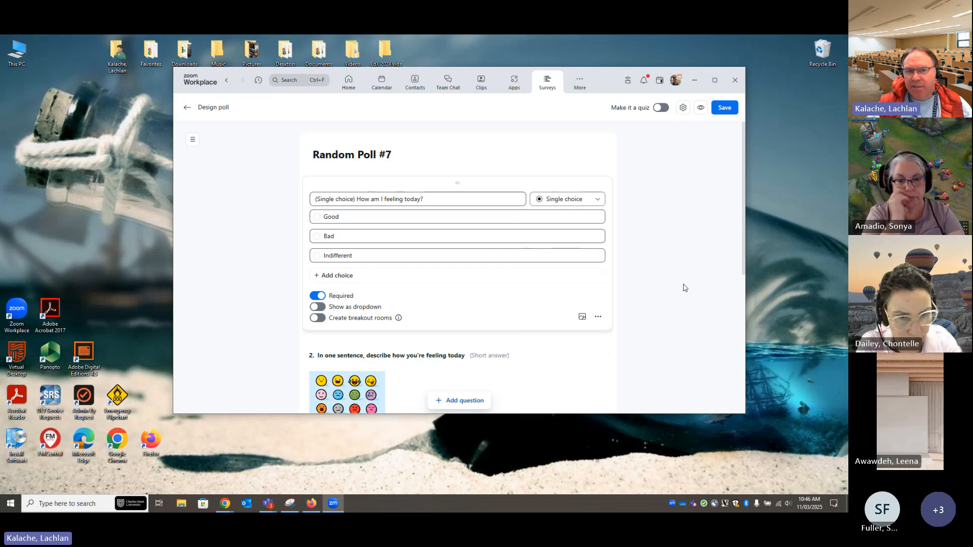
pyautogui.click(660, 107)
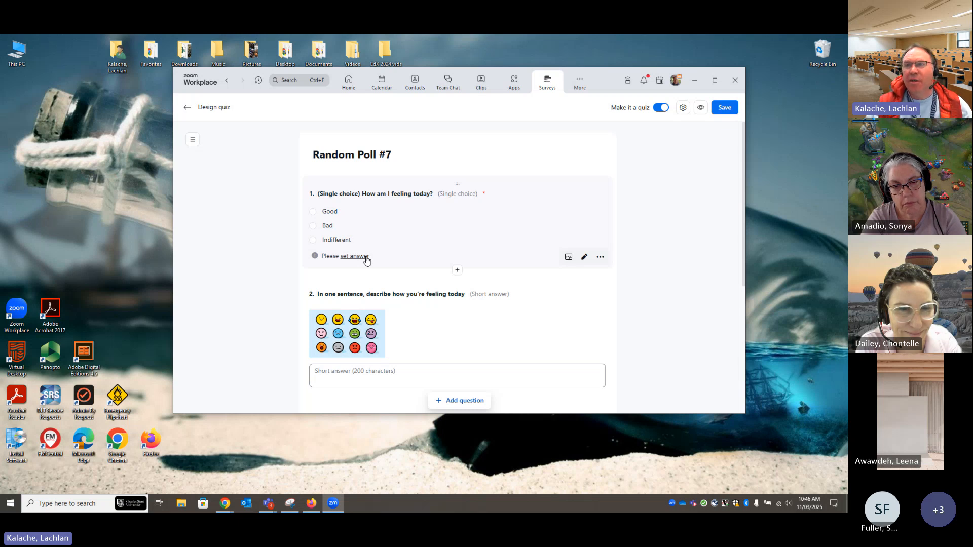
pyautogui.click(661, 108)
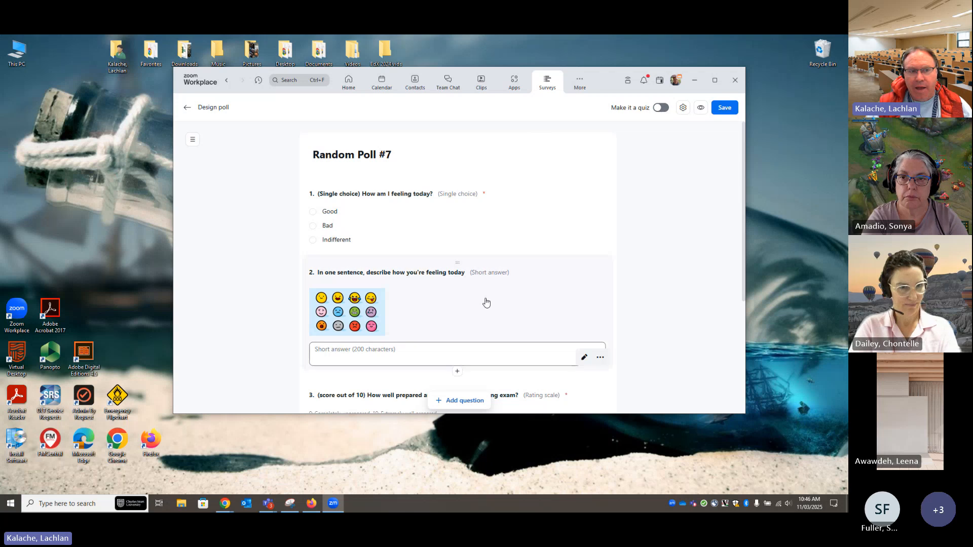
# Review the poll's four questions, opening the short answer question to examine its image and character limit settings
pyautogui.scroll(-1, 487, 302)
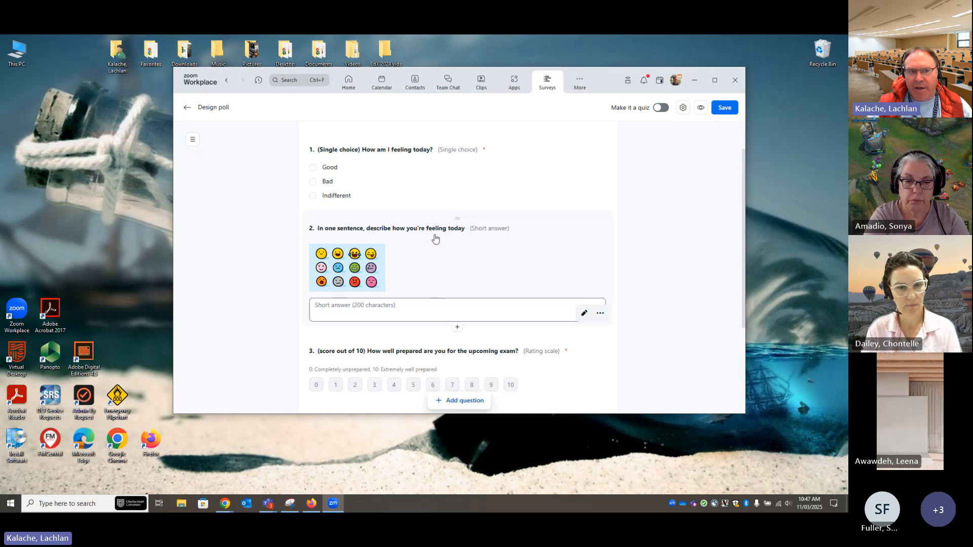
pyautogui.click(318, 308)
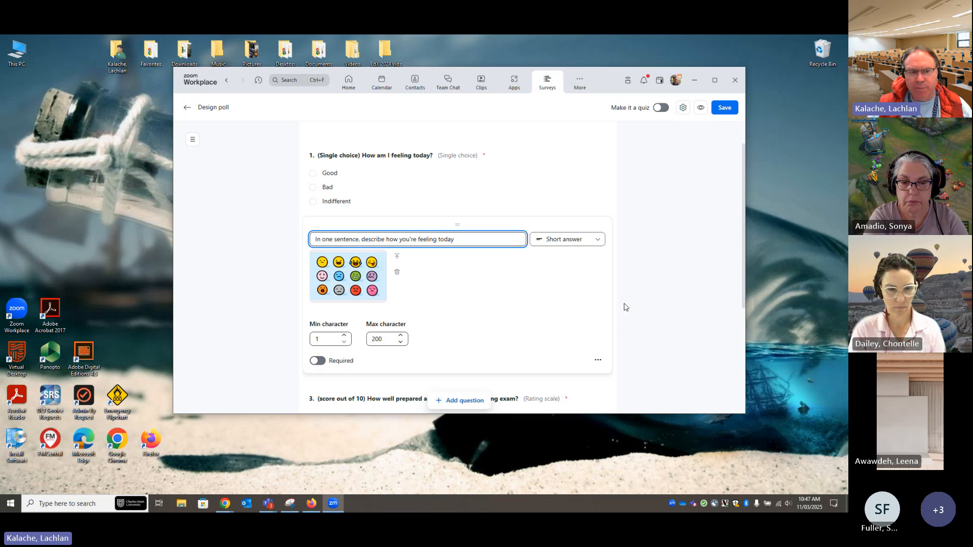
pyautogui.click(677, 276)
pyautogui.scroll(-3, 679, 280)
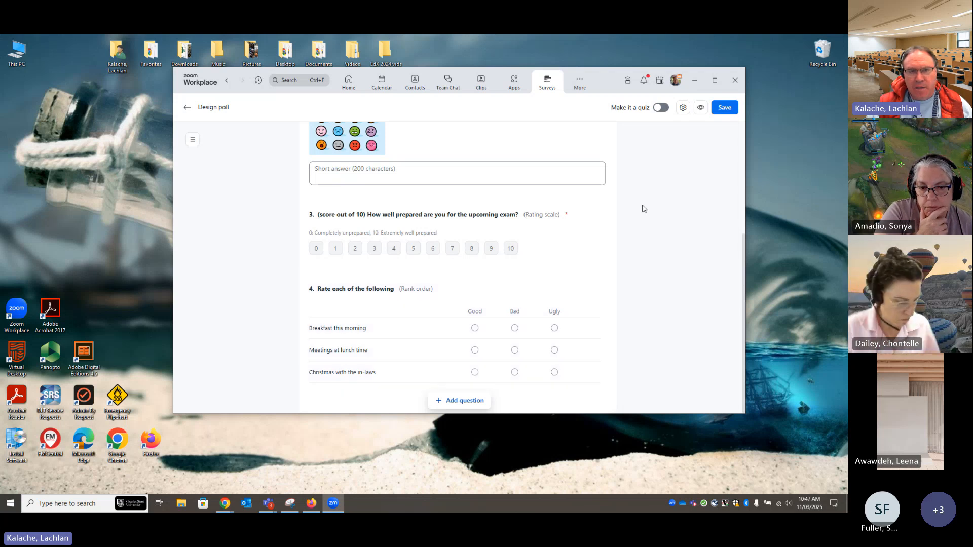
pyautogui.scroll(4, 527, 258)
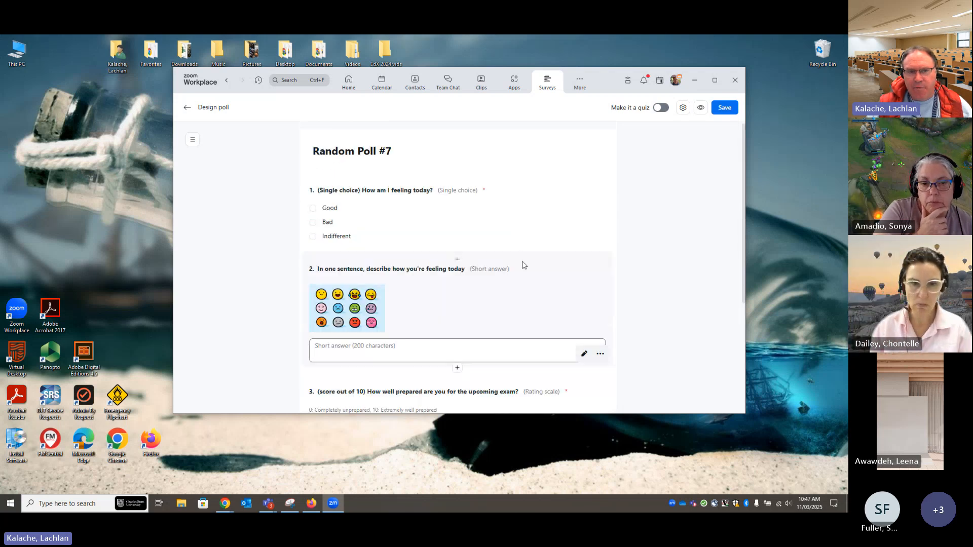
# Preview Random Poll #7 as participants see it, through to the submit option, and save the poll
pyautogui.click(700, 109)
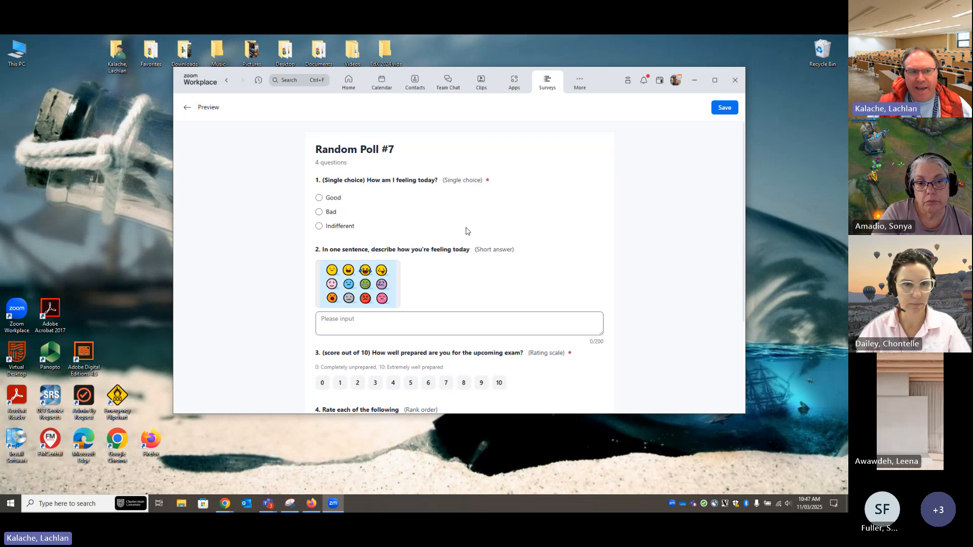
pyautogui.scroll(-2, 461, 237)
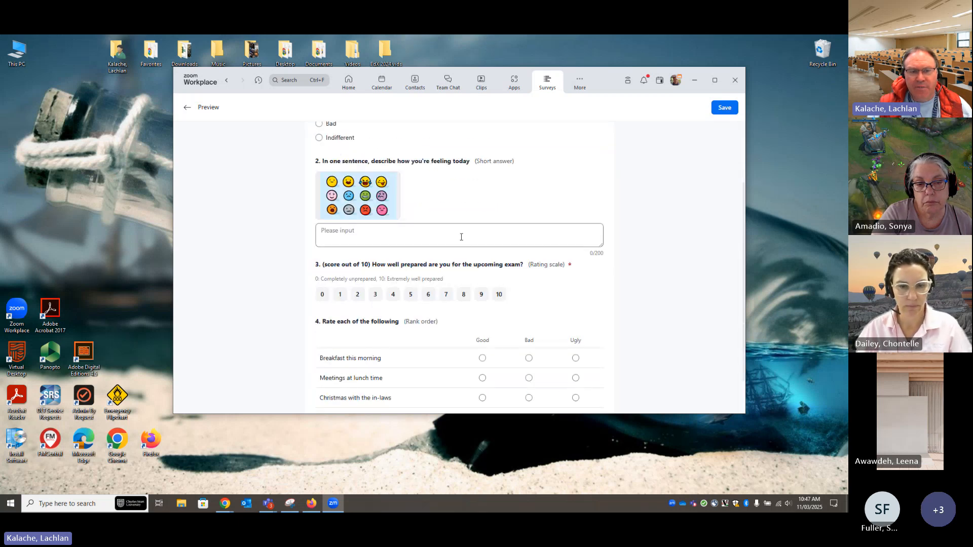
pyautogui.scroll(-1, 461, 236)
pyautogui.scroll(3, 461, 240)
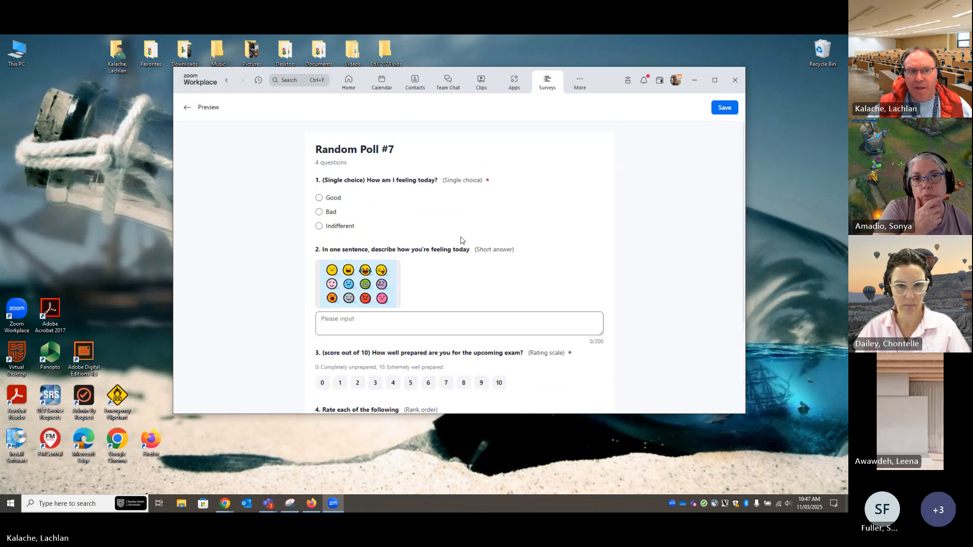
pyautogui.scroll(-3, 461, 240)
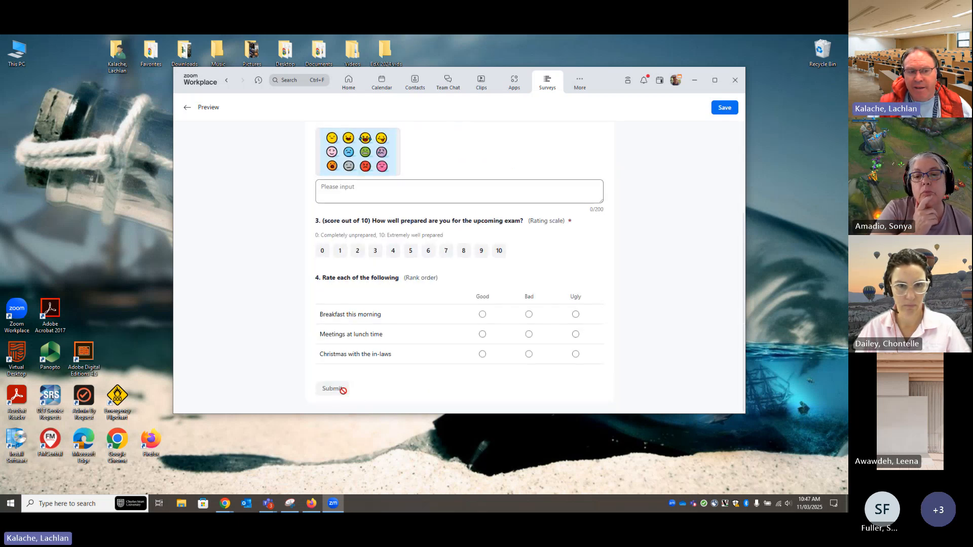
pyautogui.scroll(1, 466, 345)
pyautogui.scroll(3, 467, 345)
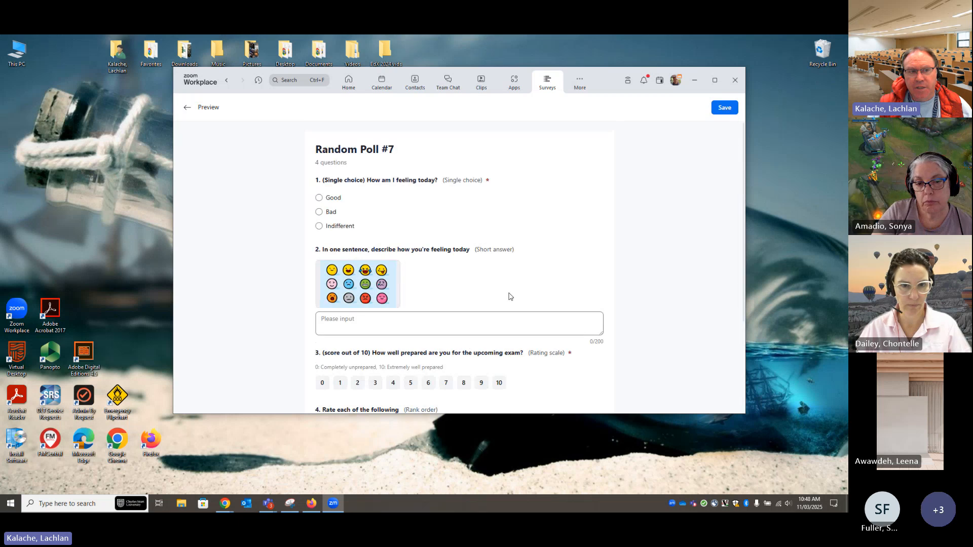
pyautogui.click(724, 109)
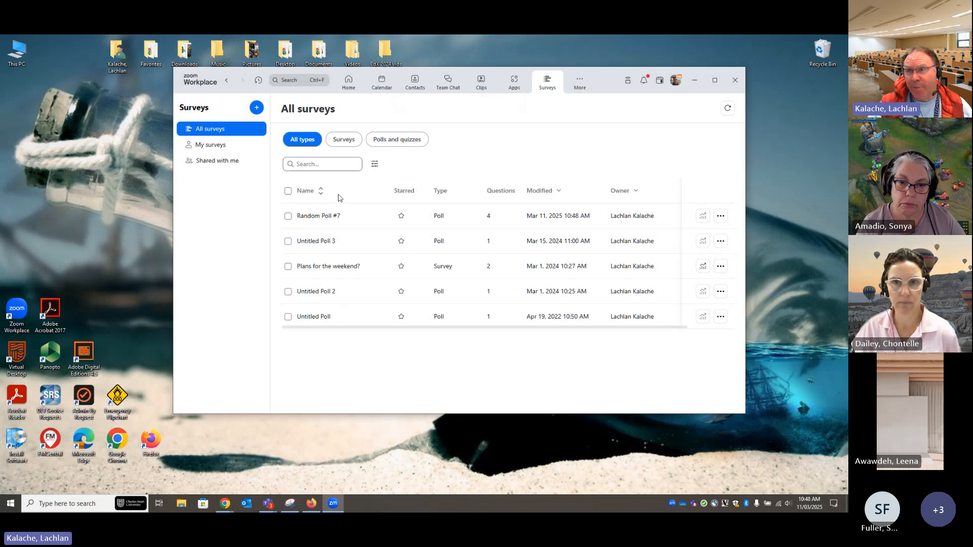
# Start a new Zoom meeting after checking the camera options, and reposition and enlarge the meeting window
pyautogui.click(343, 87)
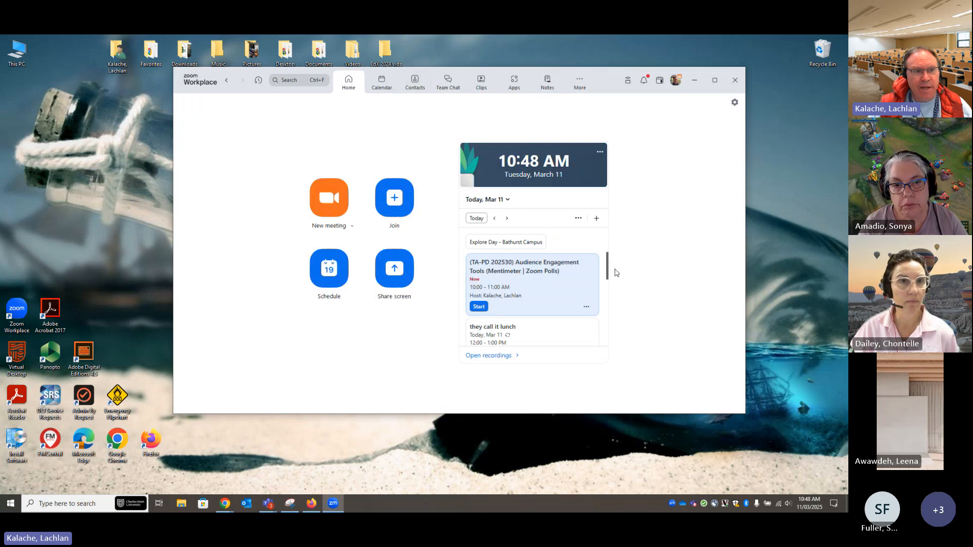
pyautogui.click(327, 209)
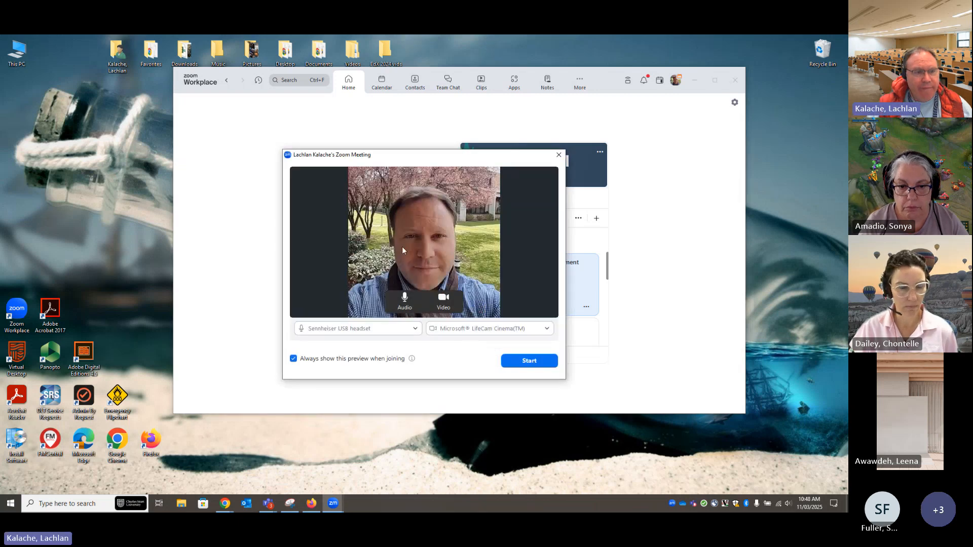
pyautogui.click(547, 329)
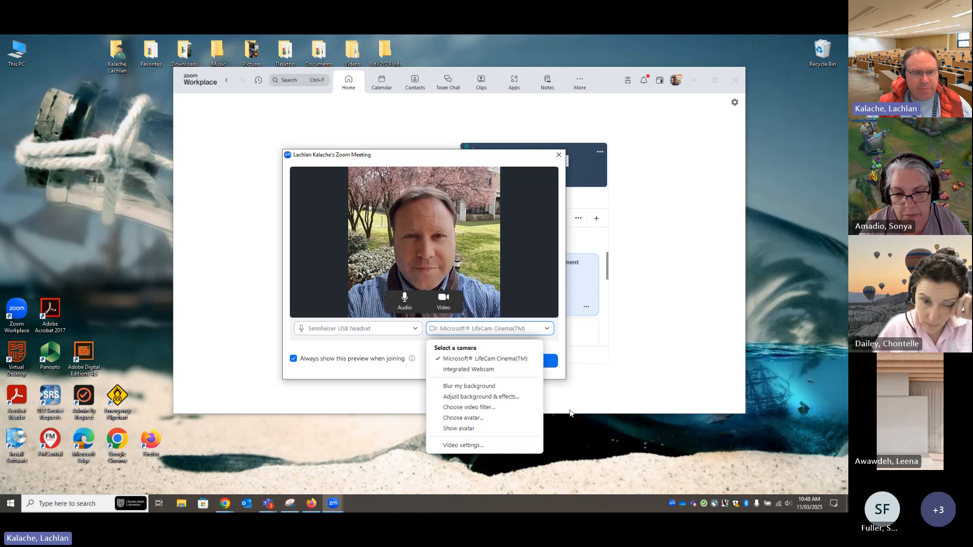
pyautogui.click(658, 369)
pyautogui.click(537, 361)
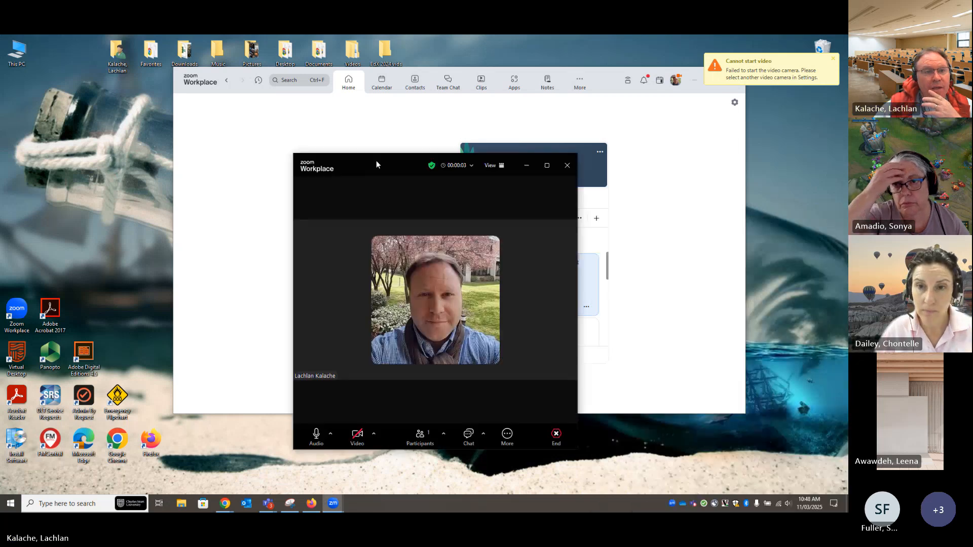
pyautogui.moveTo(376, 160); pyautogui.dragTo(136, 74)
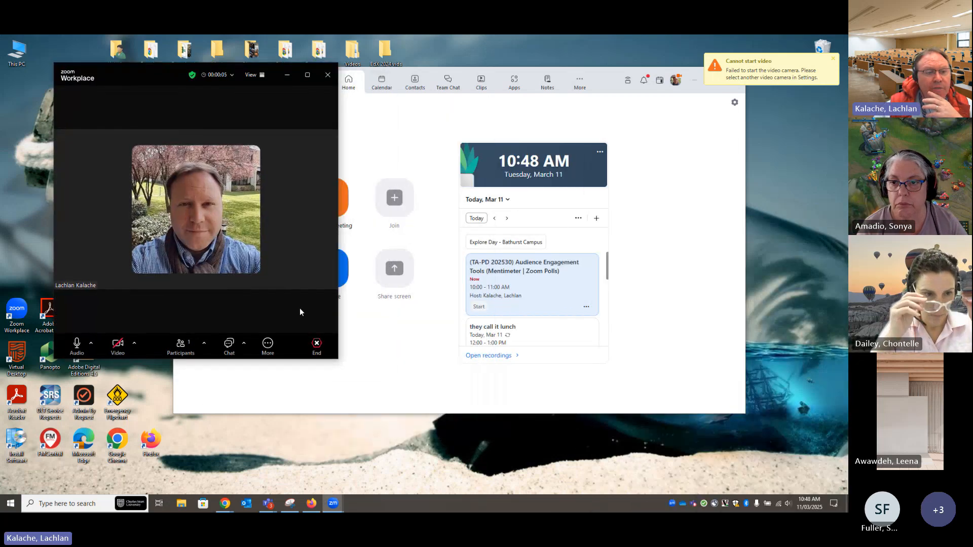
pyautogui.moveTo(337, 359); pyautogui.dragTo(834, 477)
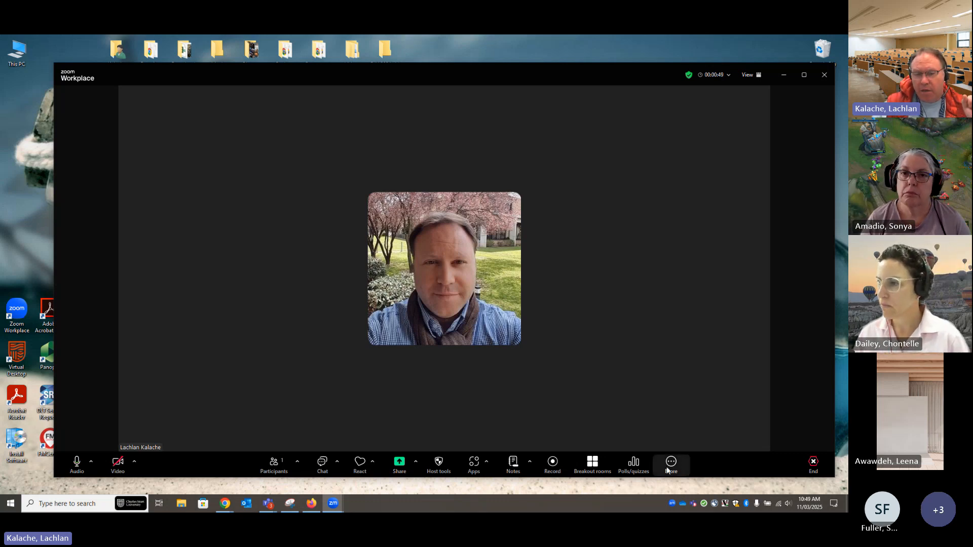
# Launch Random Poll #7 in the meeting, enlarge the poll window, and look through the live results of its questions
pyautogui.click(638, 470)
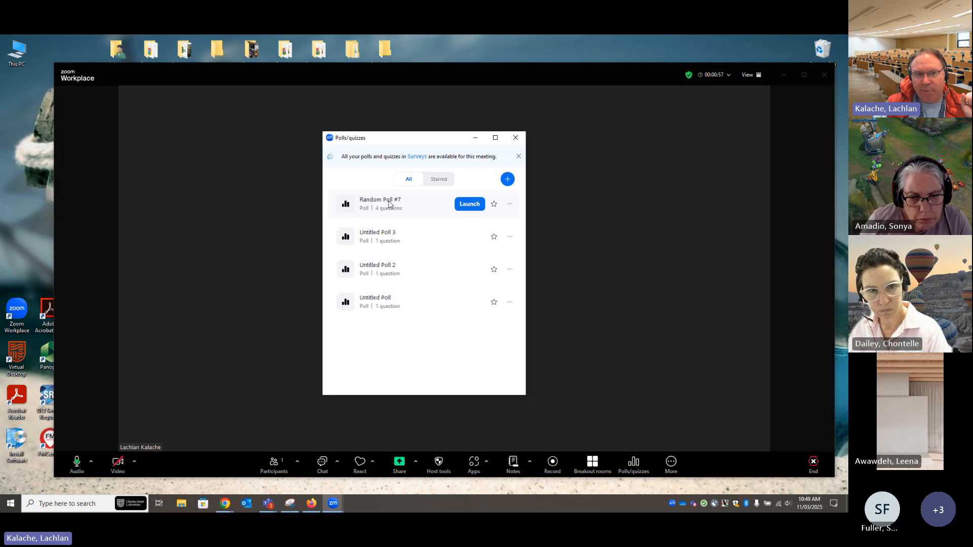
pyautogui.click(473, 204)
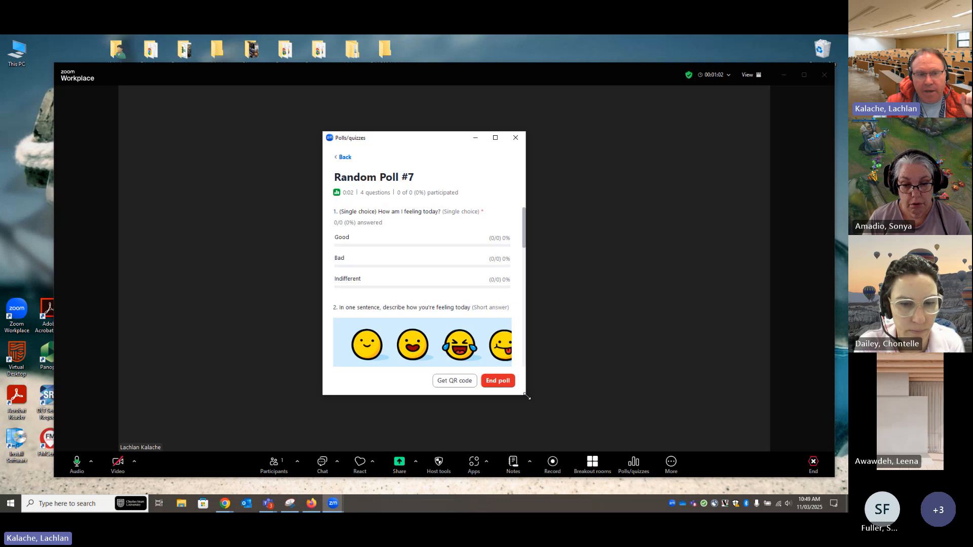
pyautogui.moveTo(527, 397); pyautogui.dragTo(670, 436)
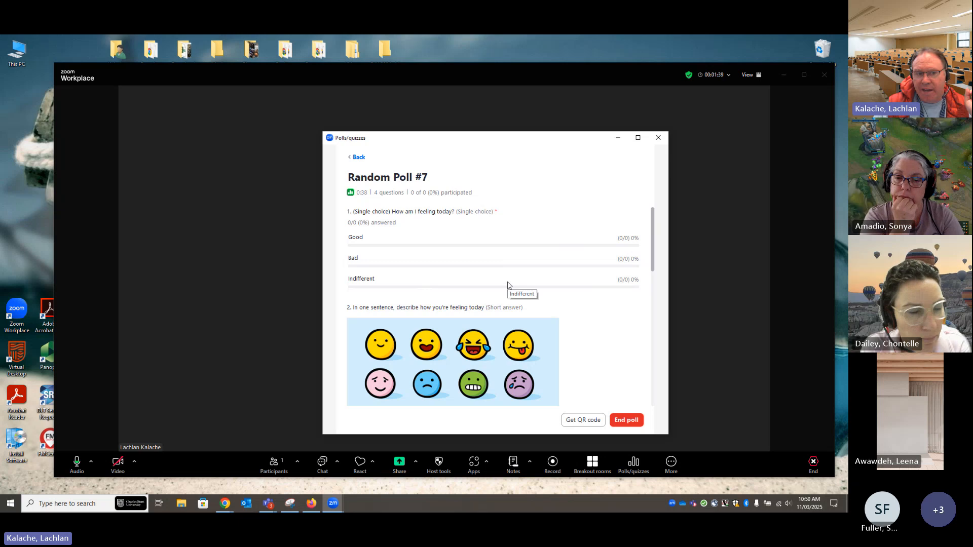
pyautogui.scroll(-3, 596, 281)
pyautogui.scroll(-1, 595, 275)
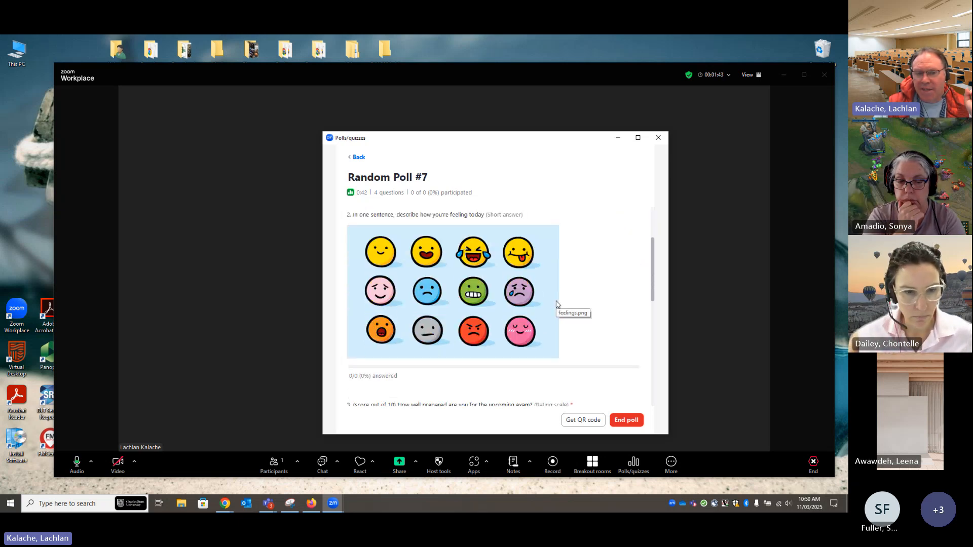
pyautogui.scroll(-1, 557, 305)
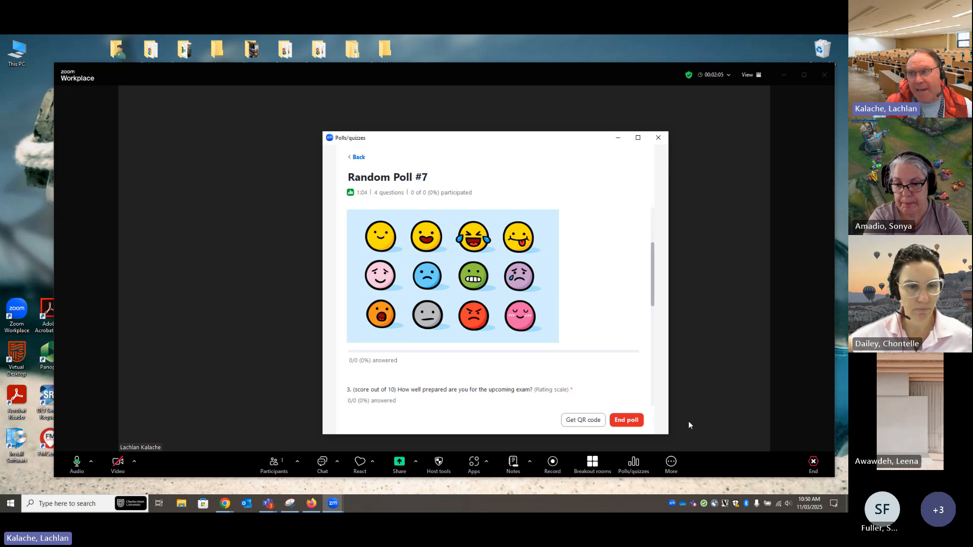
pyautogui.scroll(-4, 580, 314)
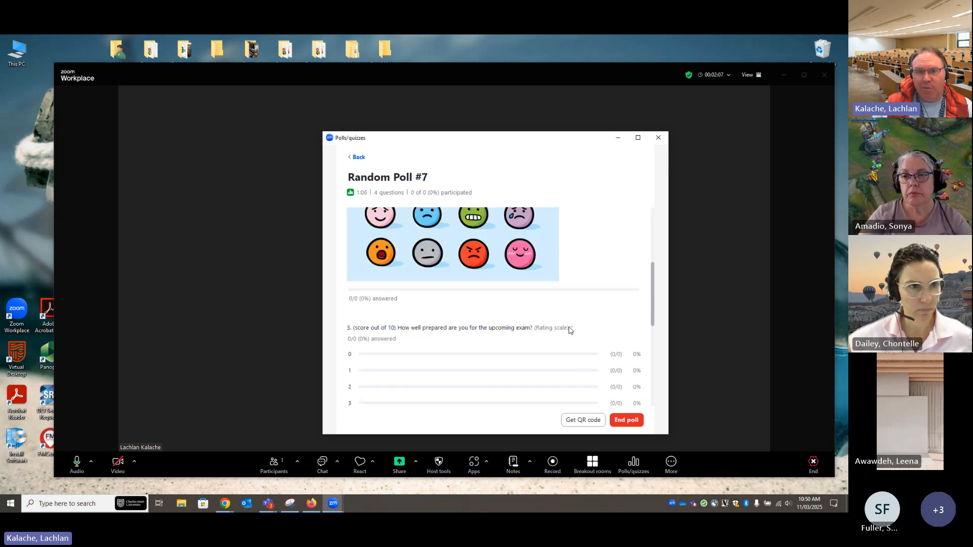
# End Random Poll #7 after checking its remaining live questions, and look through the ended poll's results
pyautogui.scroll(-1, 570, 330)
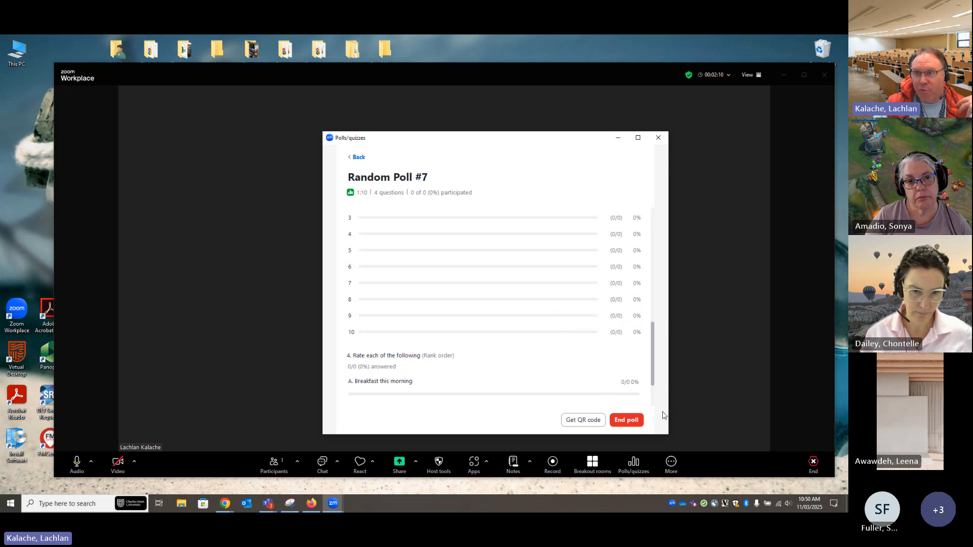
pyautogui.click(628, 420)
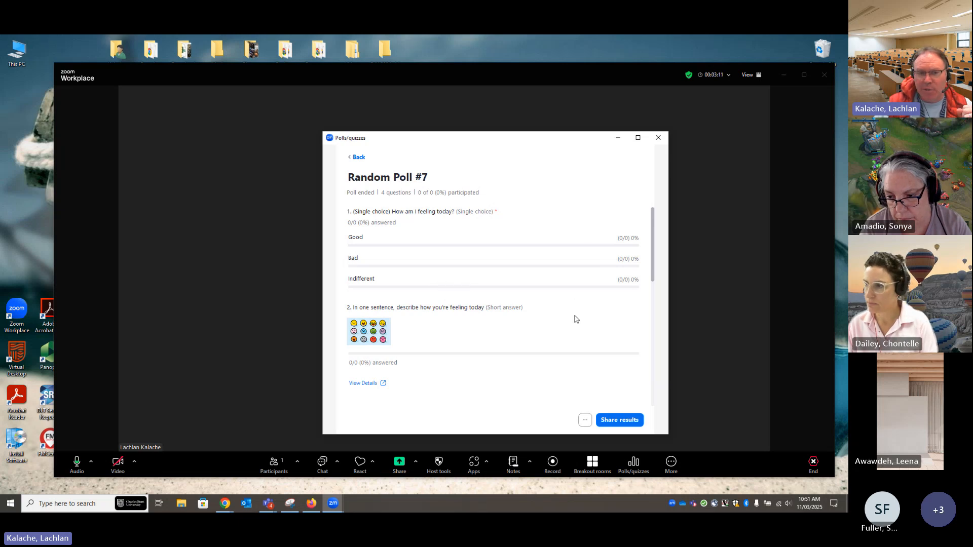
pyautogui.scroll(-3, 512, 297)
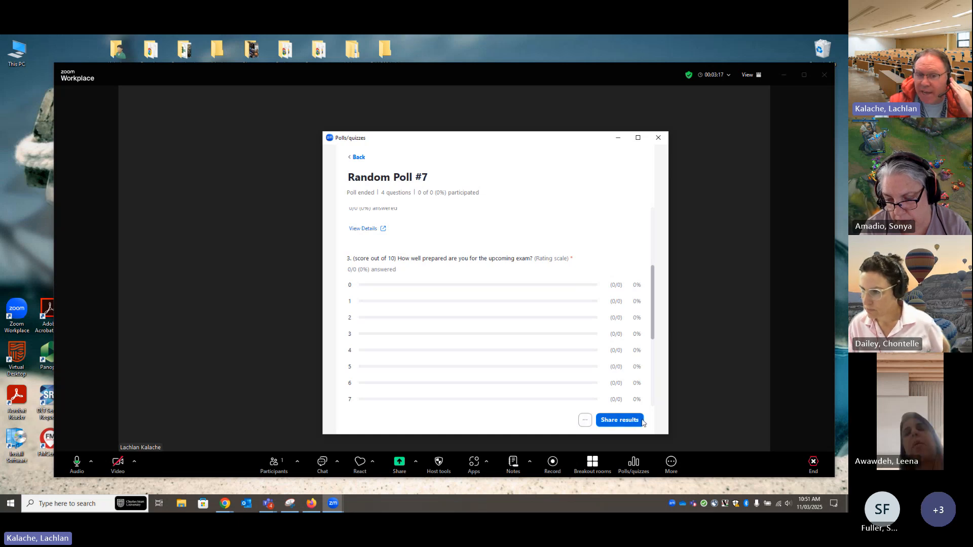
# Request the poll results in the browser and sign in to Zoom through SSO with the company domain charlessturt
pyautogui.click(585, 420)
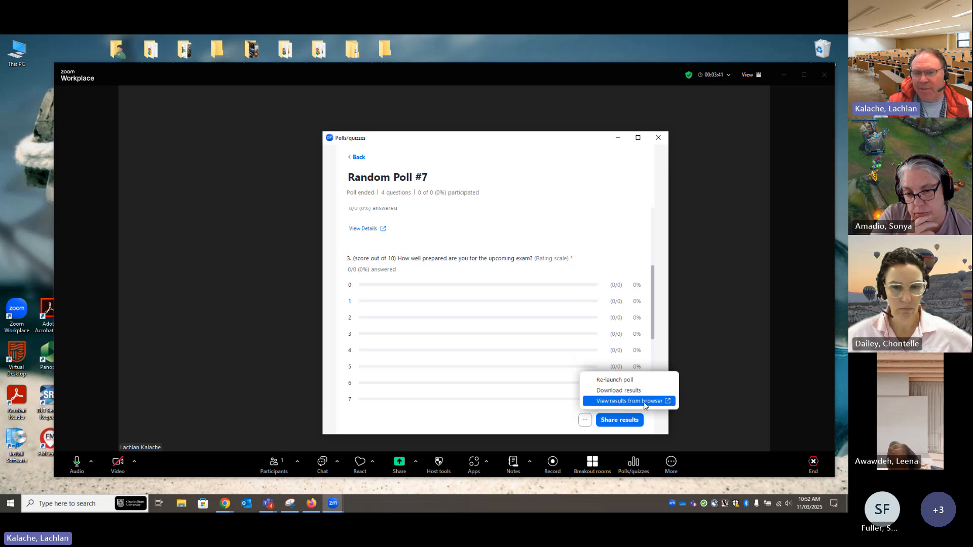
pyautogui.click(667, 401)
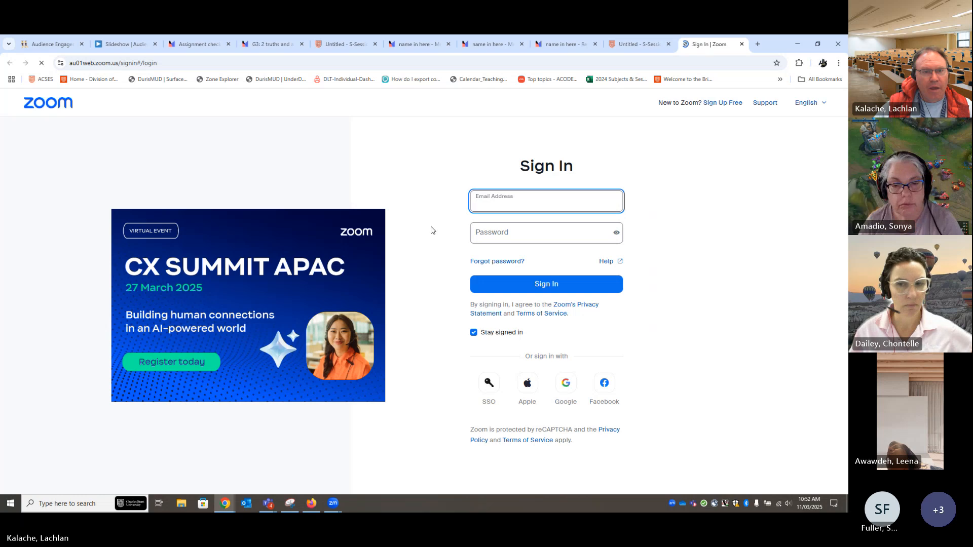
pyautogui.click(482, 395)
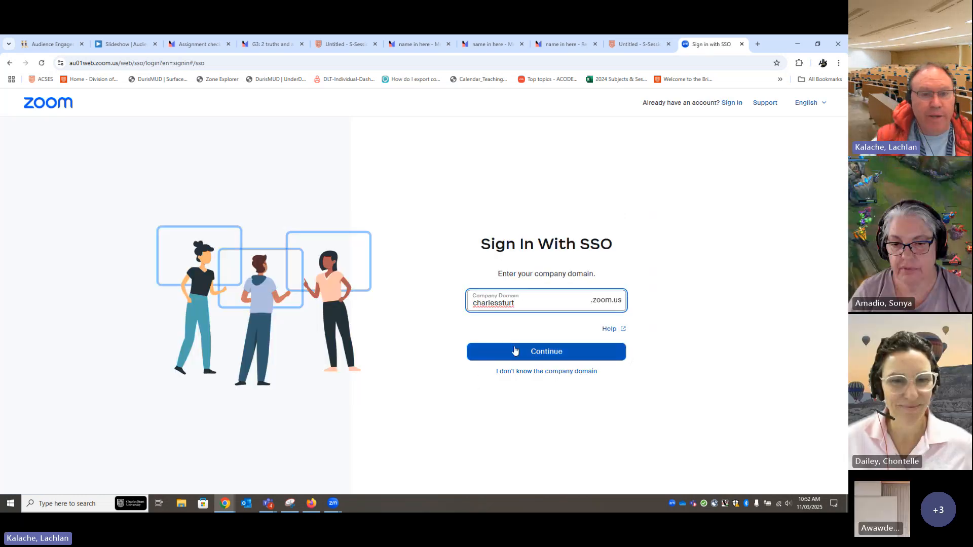
pyautogui.click(546, 354)
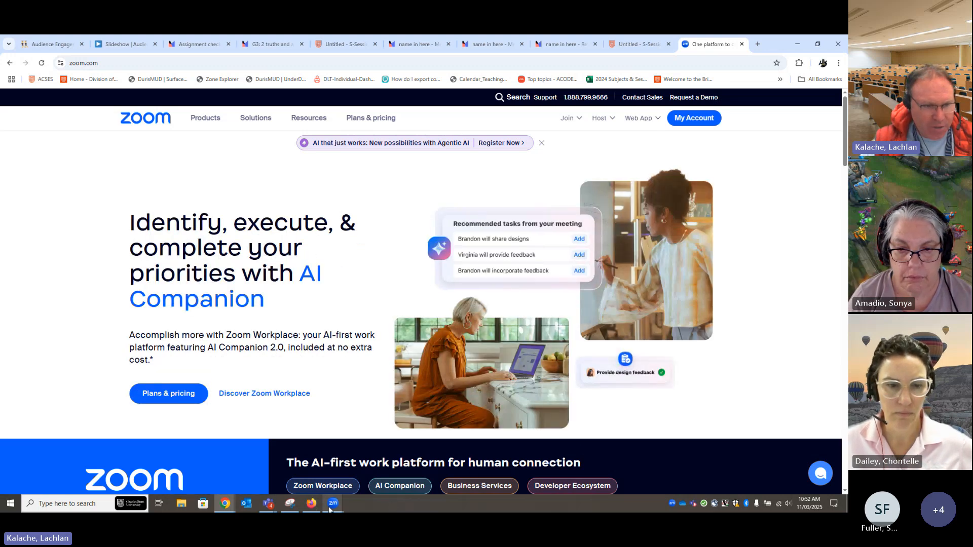
# Return to the Zoom meeting, reopen the Random Poll #7 results in the browser, and look through the report's questions
pyautogui.moveTo(329, 508)
pyautogui.click(370, 470)
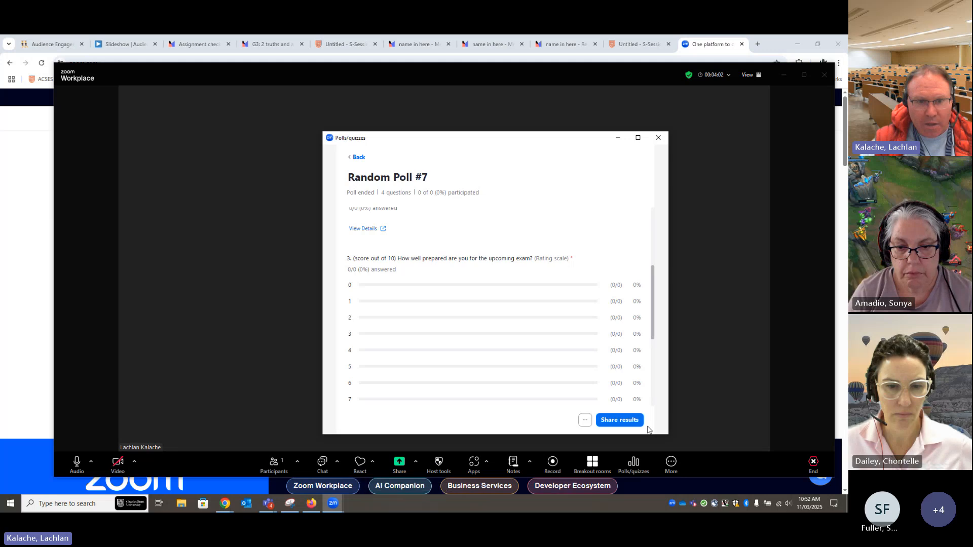
pyautogui.click(585, 419)
pyautogui.click(616, 401)
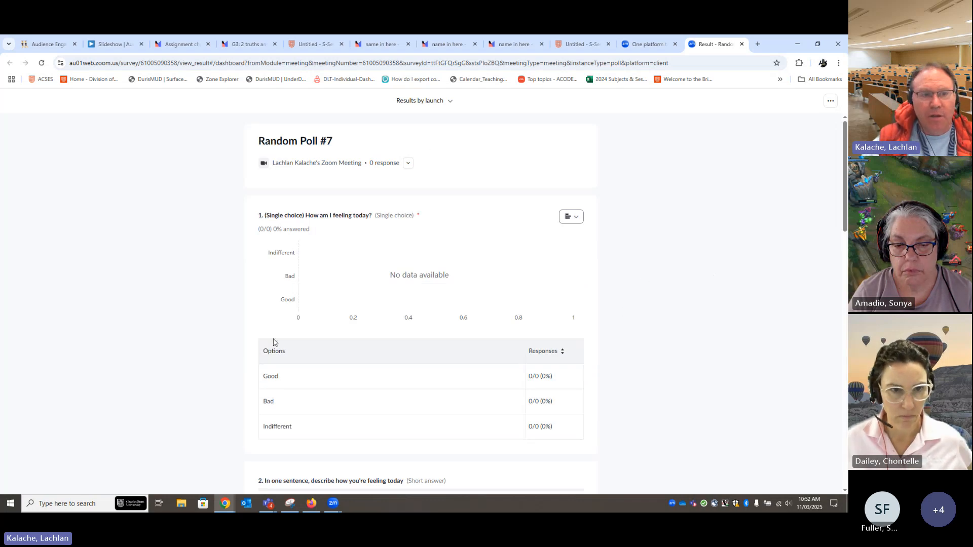
pyautogui.scroll(-1, 487, 290)
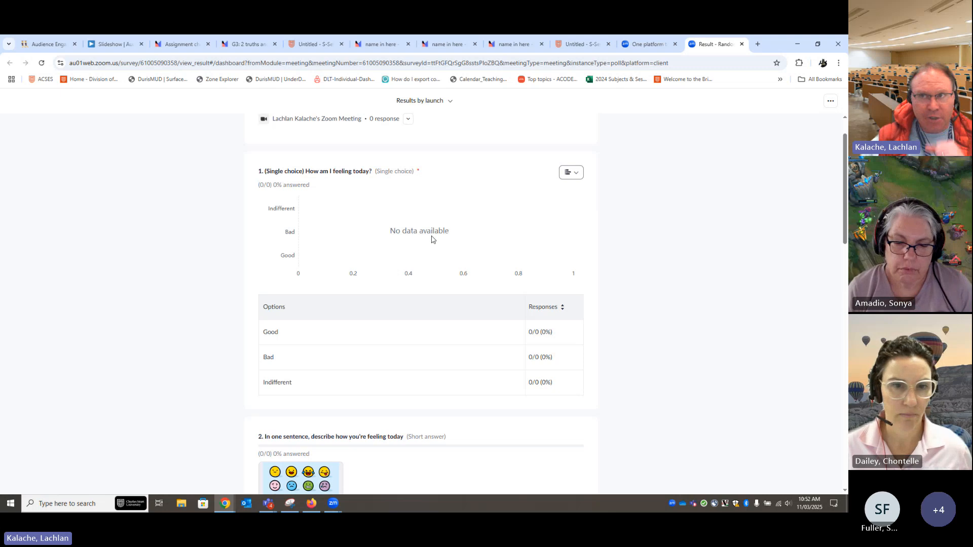
pyautogui.scroll(-2, 470, 332)
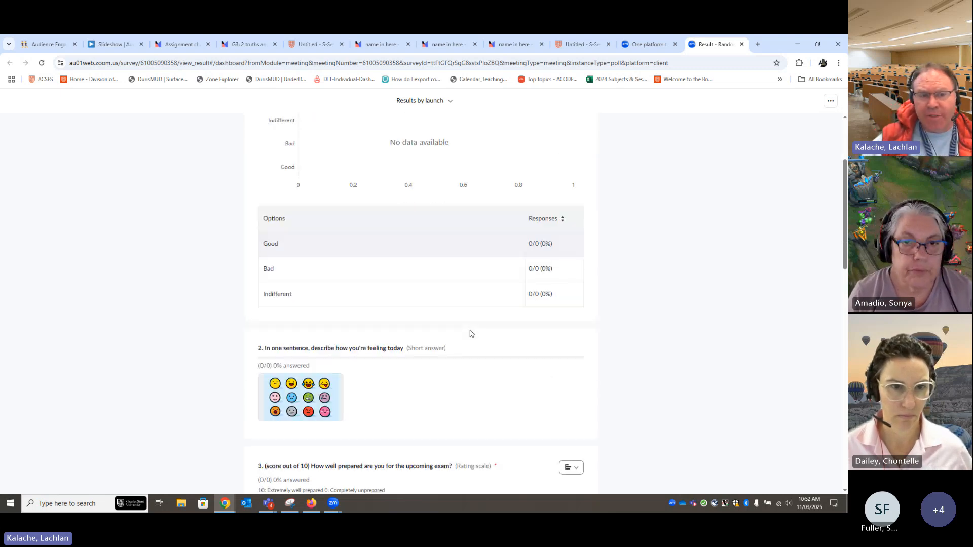
pyautogui.scroll(-3, 470, 340)
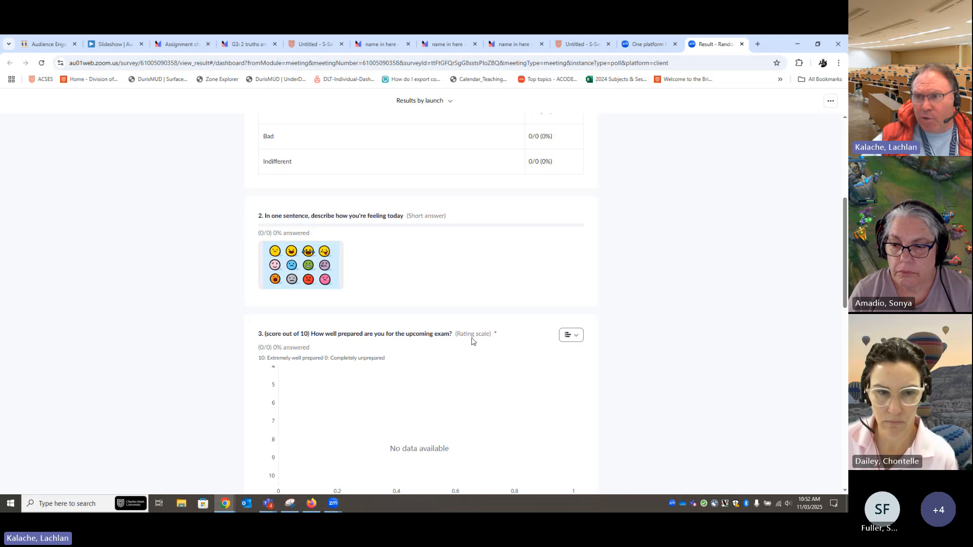
pyautogui.scroll(-3, 446, 350)
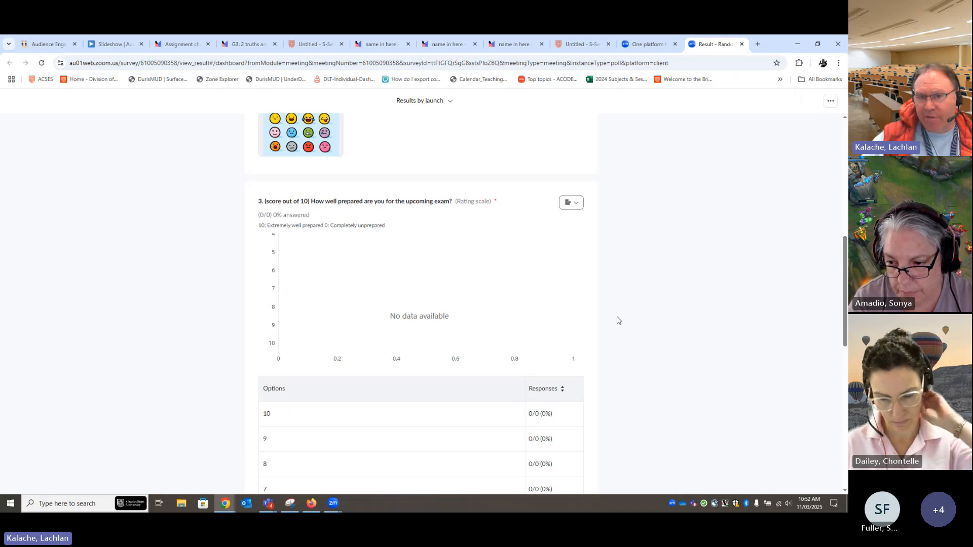
pyautogui.scroll(2, 575, 348)
pyautogui.scroll(8, 709, 274)
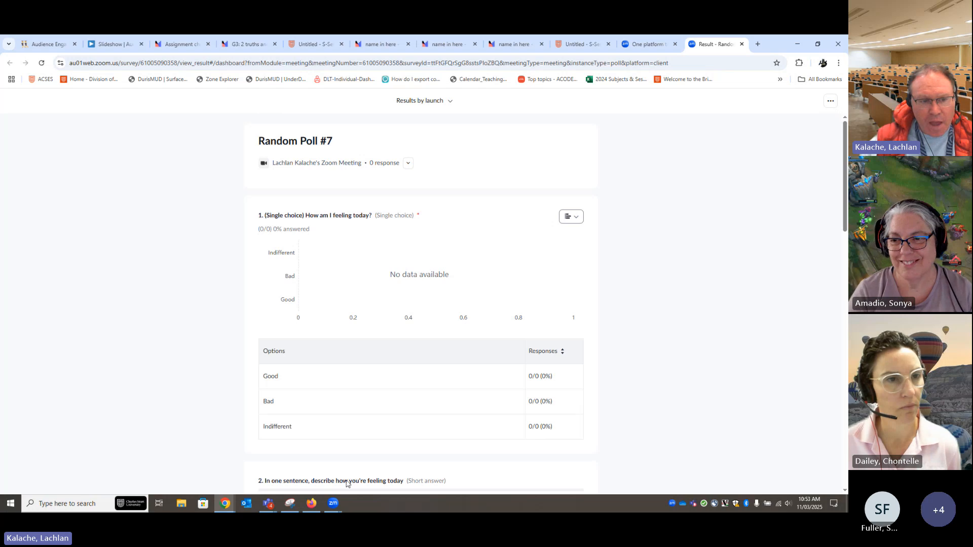
# Return to the Zoom meeting, share the Random Poll #7 results with participants, and stop sharing them
pyautogui.moveTo(334, 500)
pyautogui.click(381, 478)
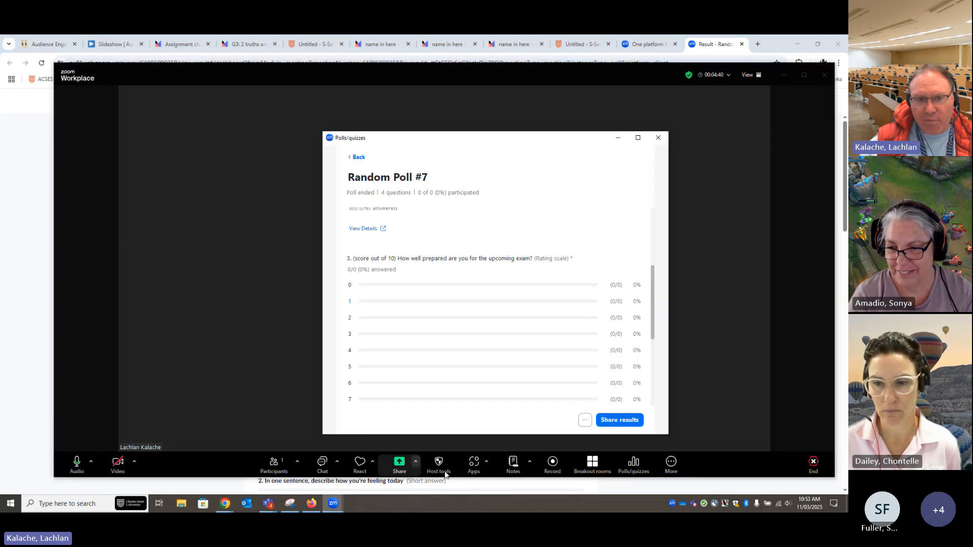
pyautogui.click(614, 422)
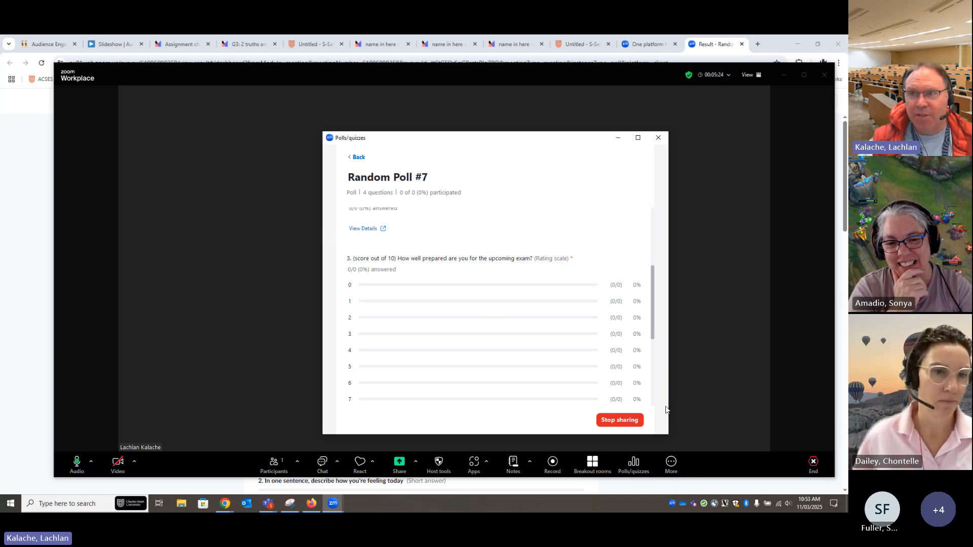
pyautogui.click(620, 420)
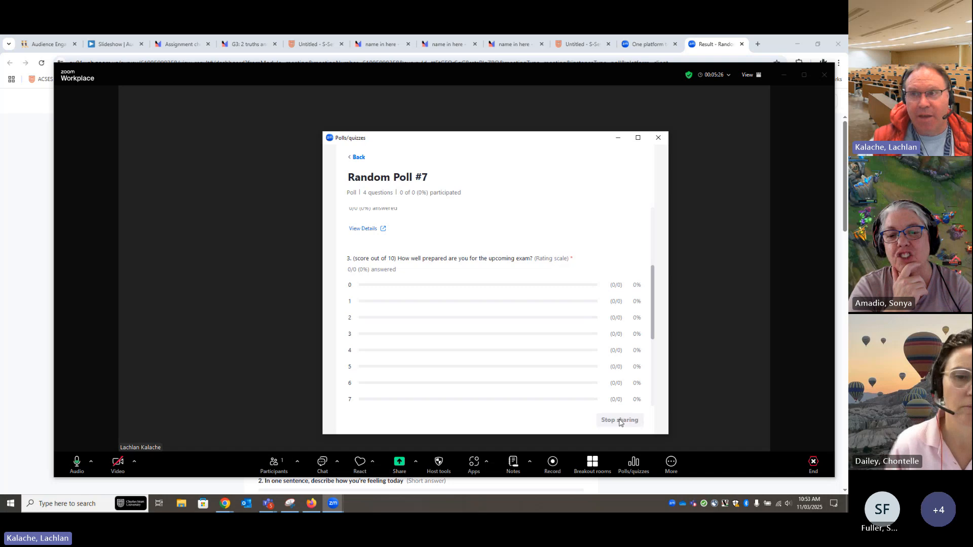
# End the Zoom meeting and open the Surveys list in a maximized Zoom Workplace window
pyautogui.click(824, 76)
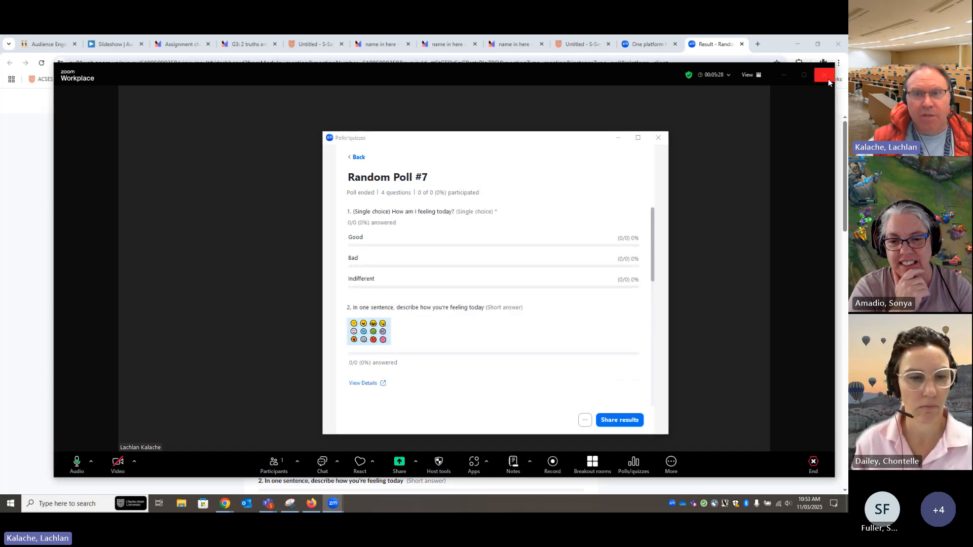
pyautogui.click(770, 101)
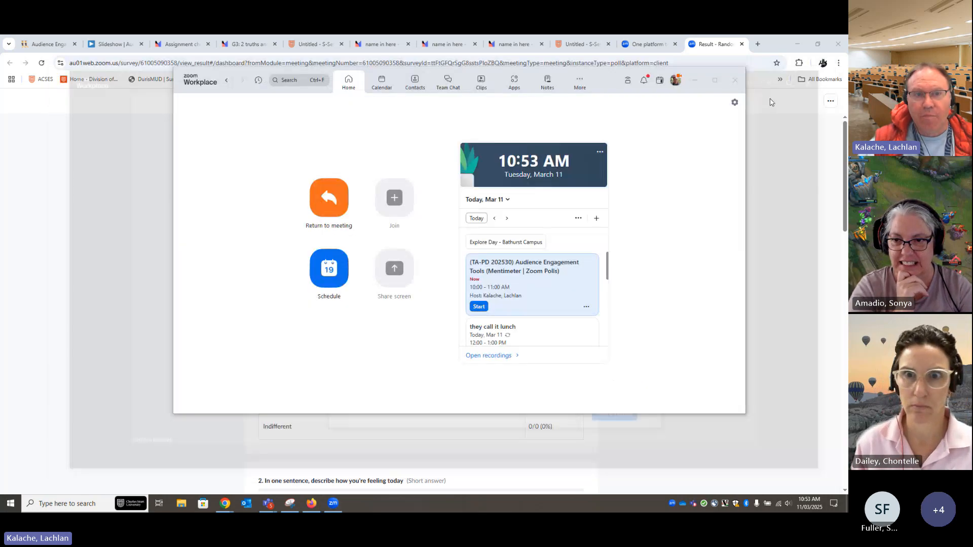
pyautogui.click(580, 83)
pyautogui.click(568, 103)
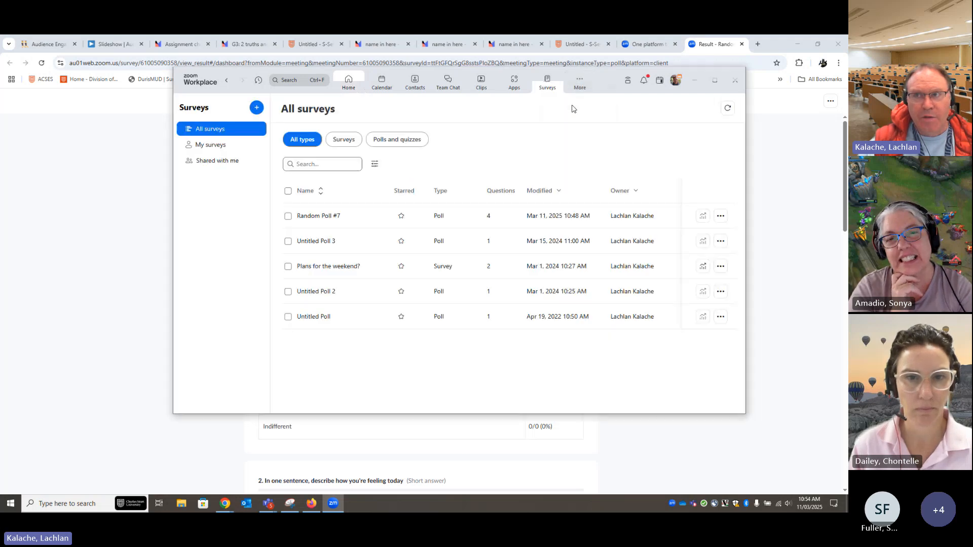
pyautogui.click(714, 80)
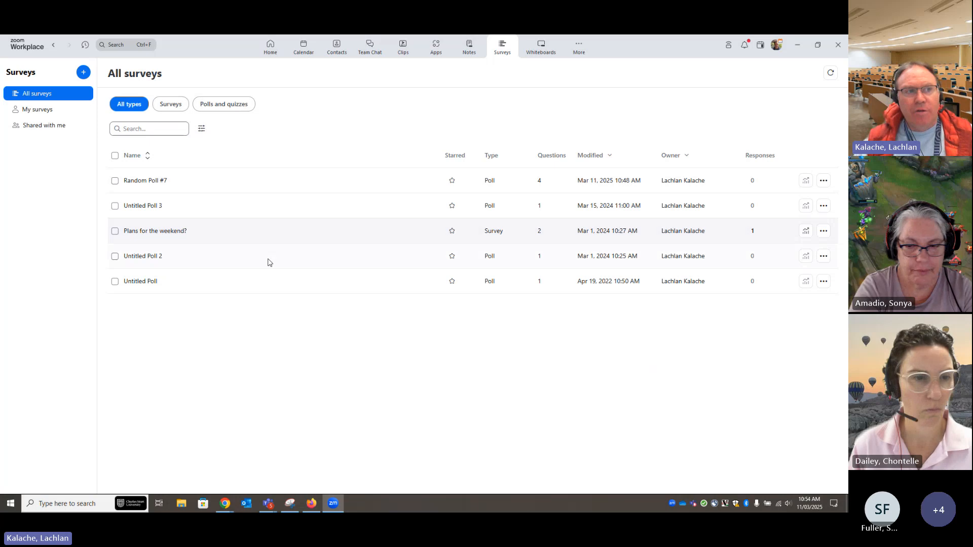
# Create a new survey of the Survey type and choose Single choice for its first question
pyautogui.click(82, 74)
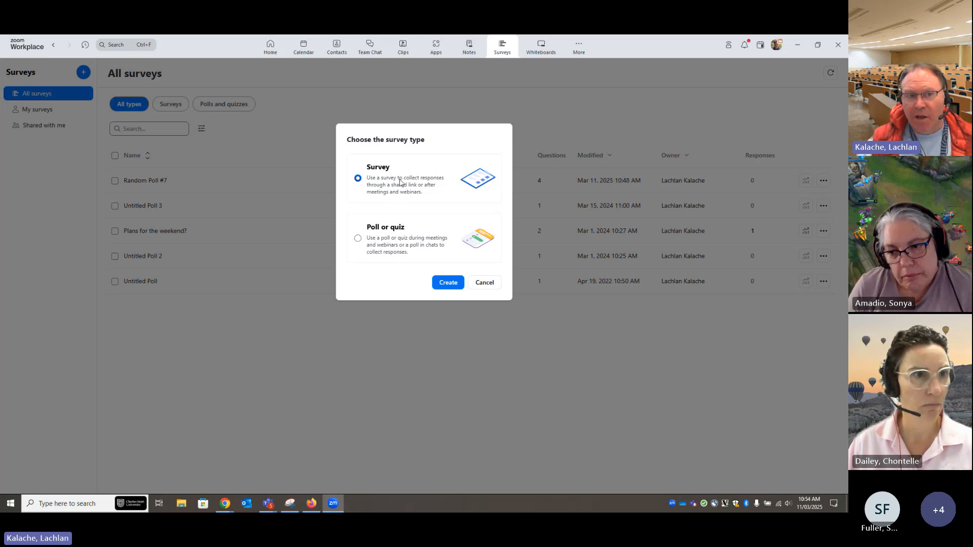
pyautogui.click(446, 282)
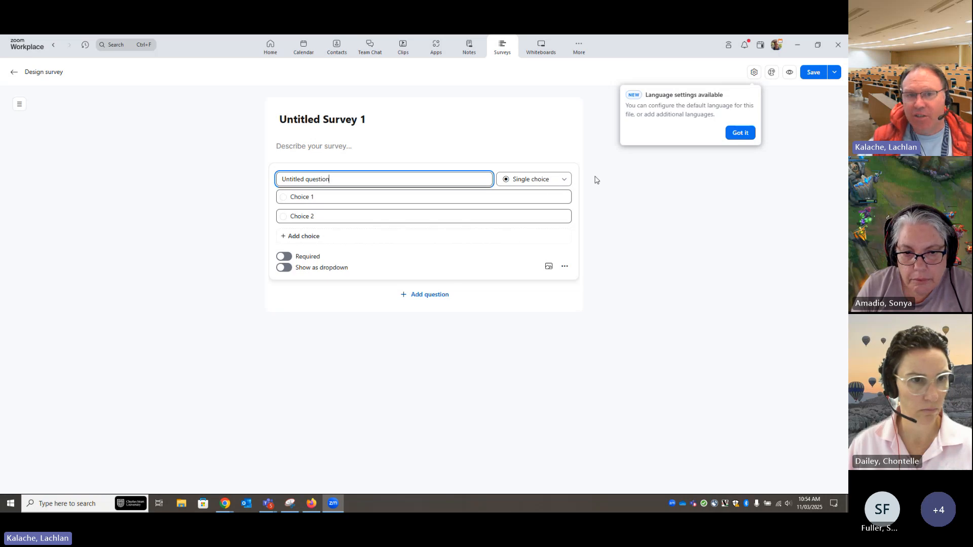
pyautogui.click(561, 182)
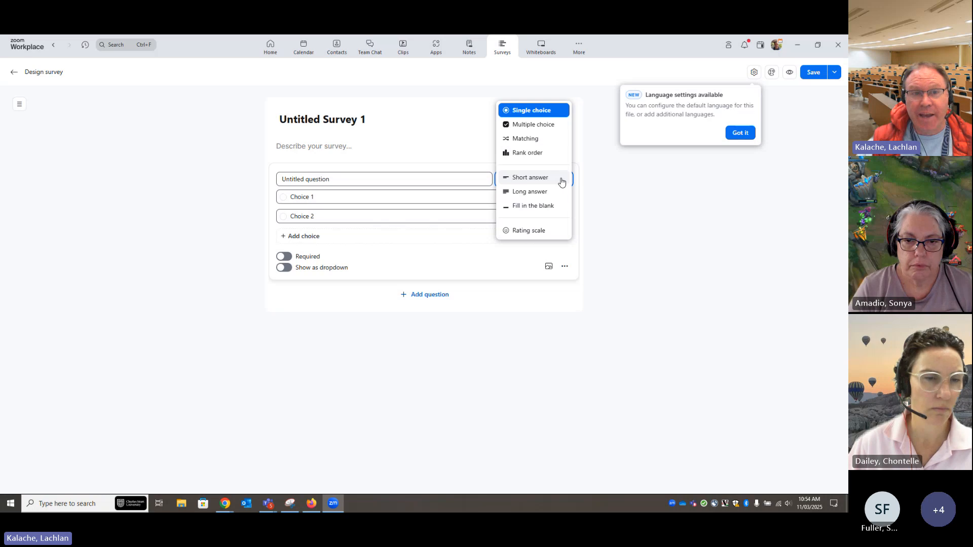
pyautogui.click(530, 110)
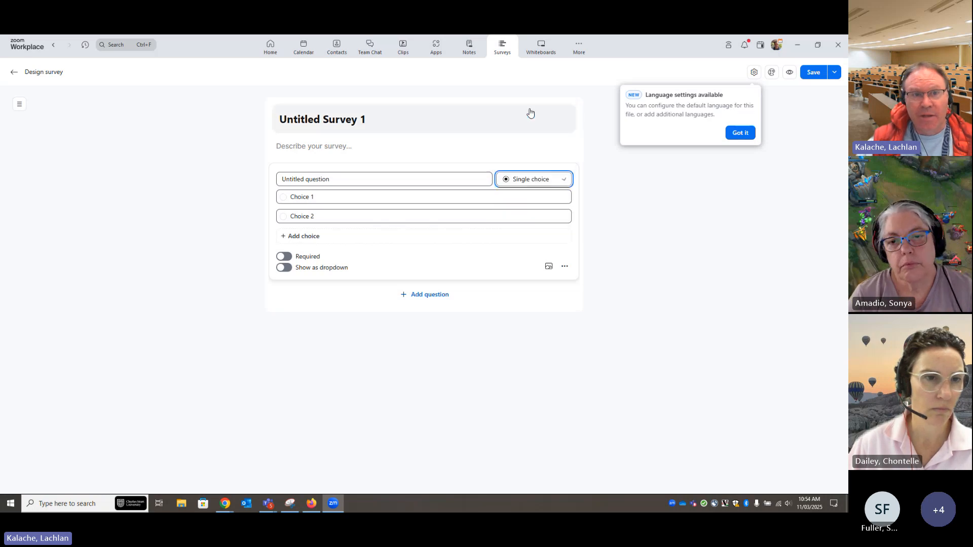
# Add three Short answer questions to the survey, dismiss the language settings notice, and show the fourth question's further options
pyautogui.click(426, 295)
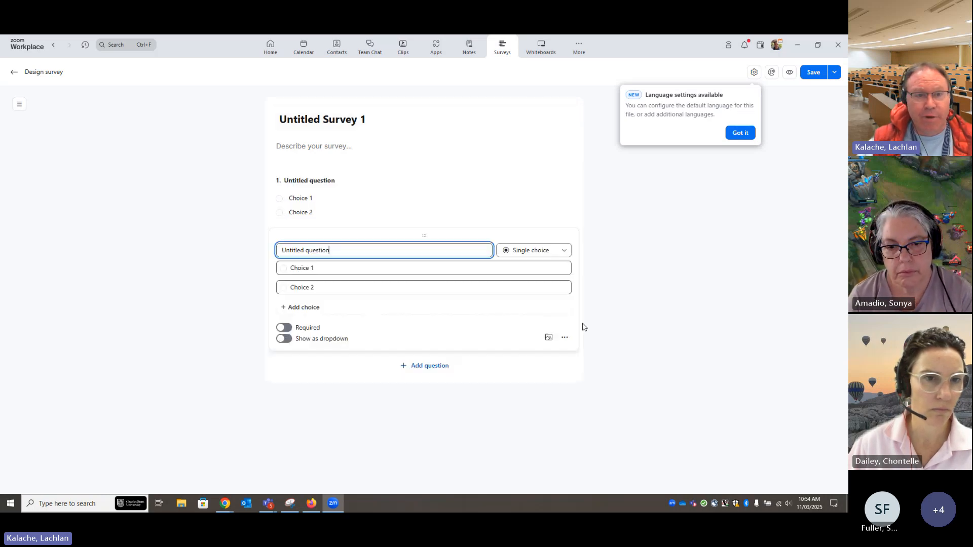
pyautogui.click(560, 251)
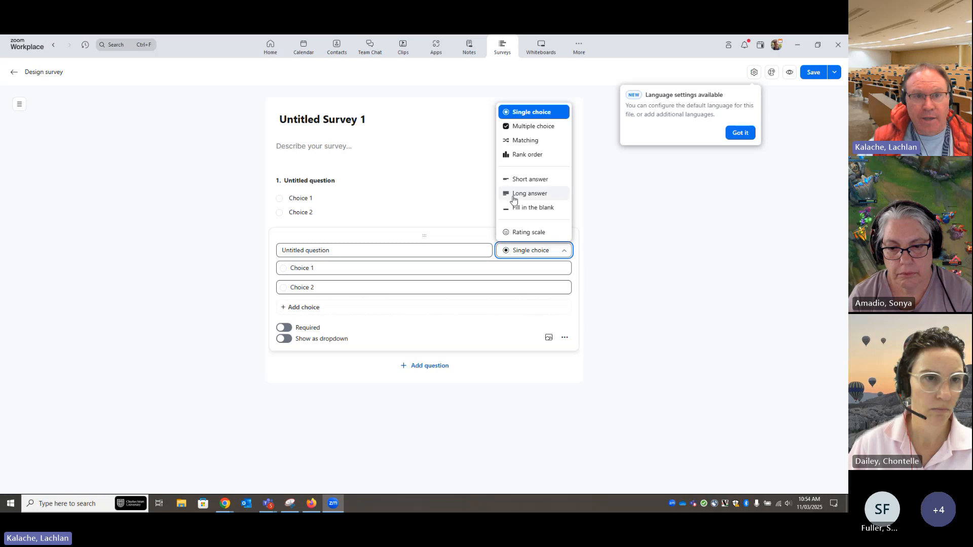
pyautogui.click(529, 181)
pyautogui.click(446, 337)
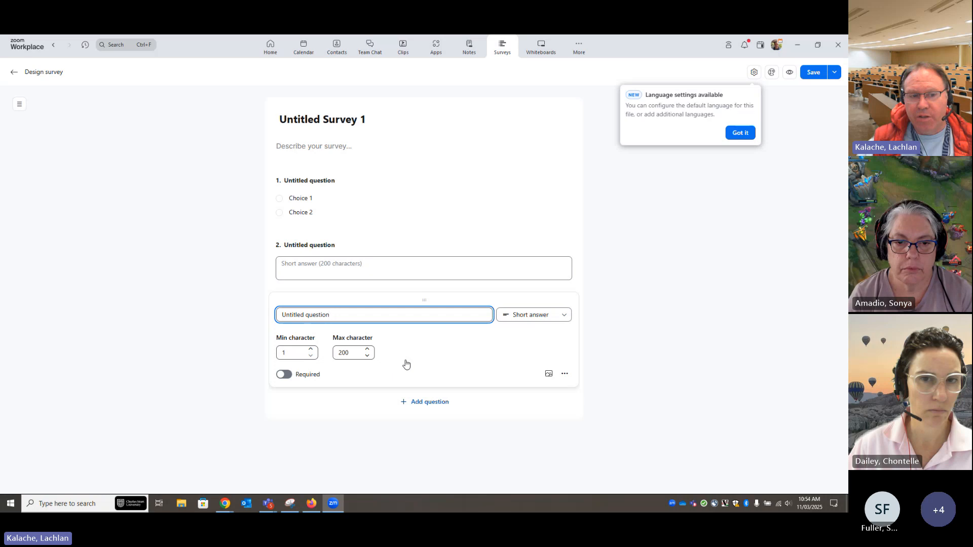
pyautogui.click(417, 406)
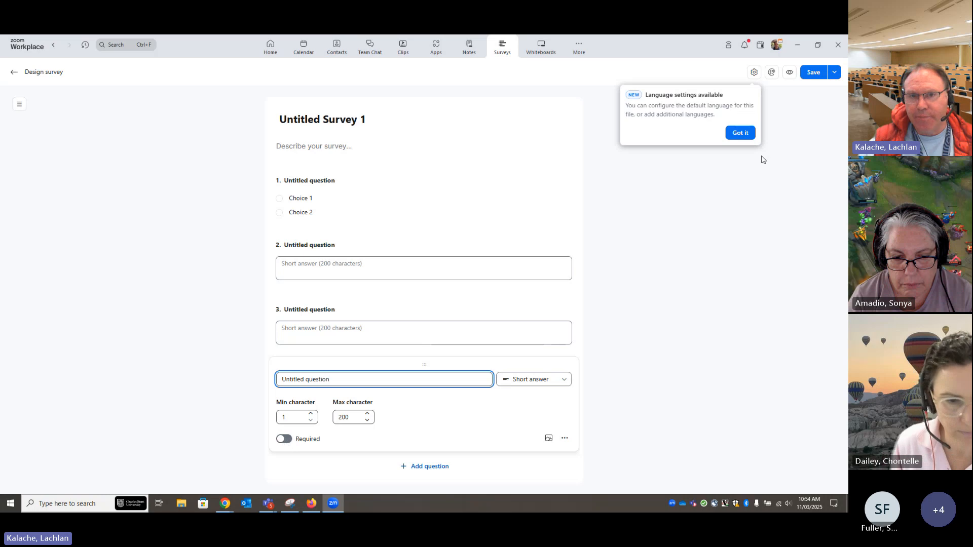
pyautogui.click(740, 133)
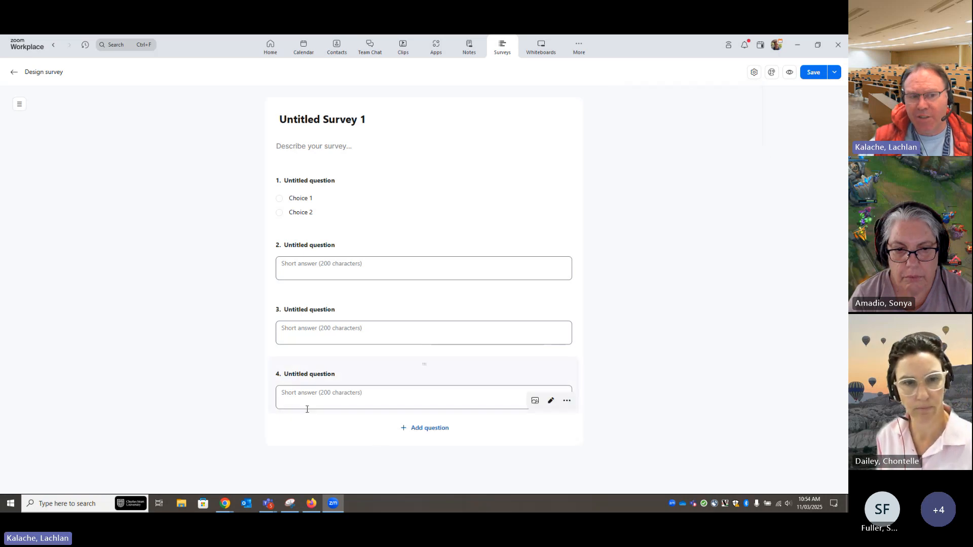
pyautogui.click(566, 405)
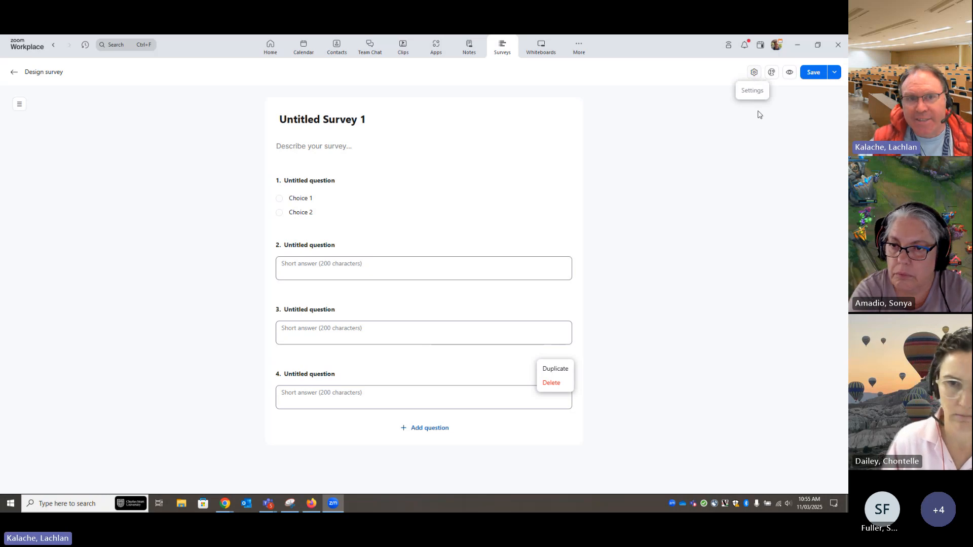
# Require answers to be anonymous in the survey's settings, trying the option off and on, and close the settings
pyautogui.click(754, 74)
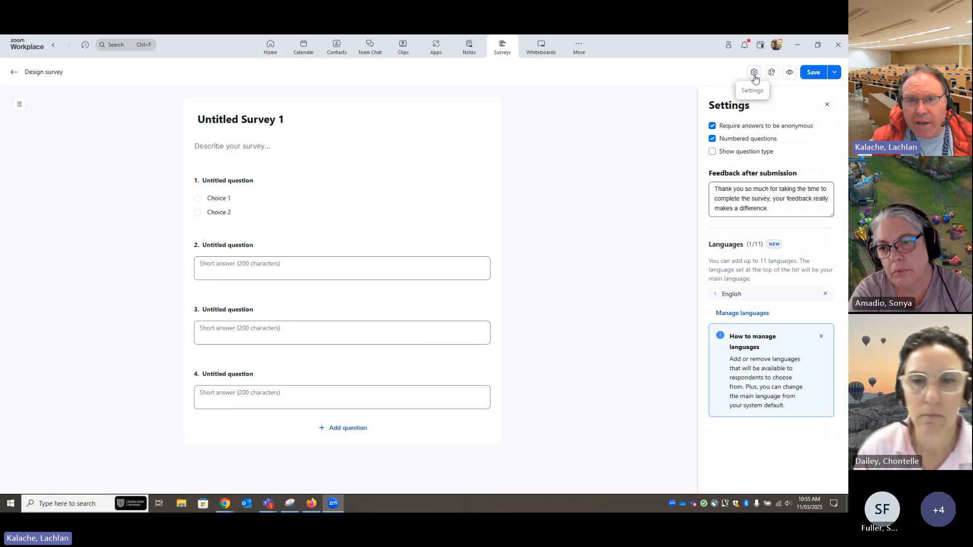
pyautogui.click(713, 127)
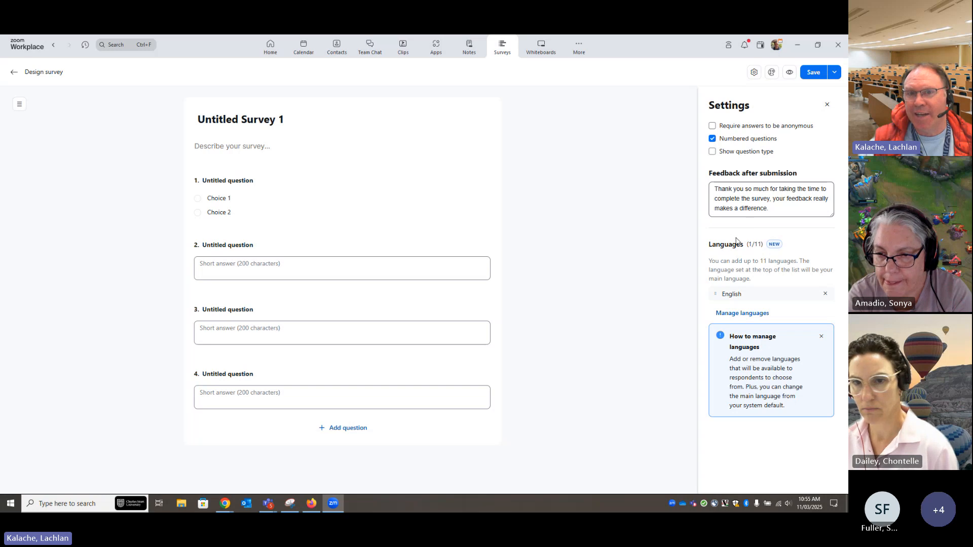
pyautogui.click(712, 125)
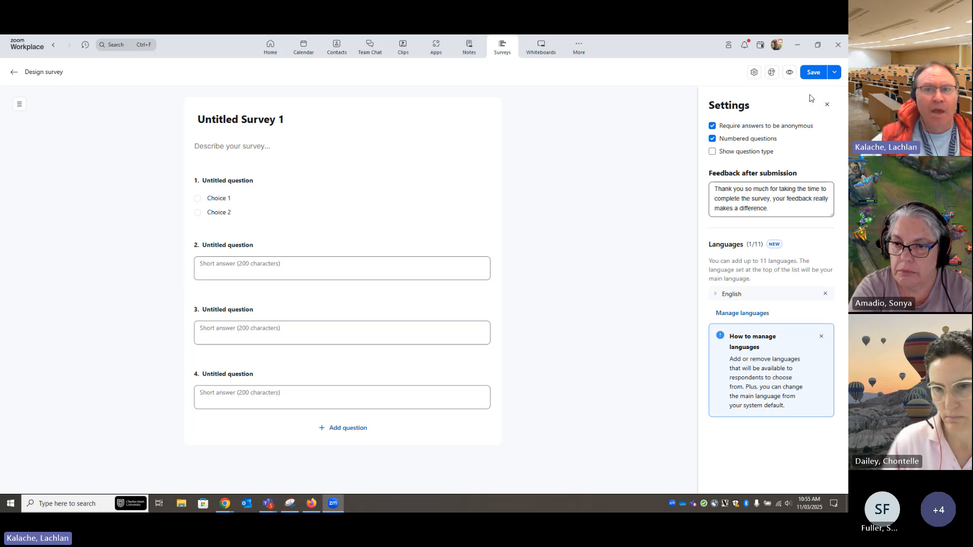
pyautogui.click(827, 105)
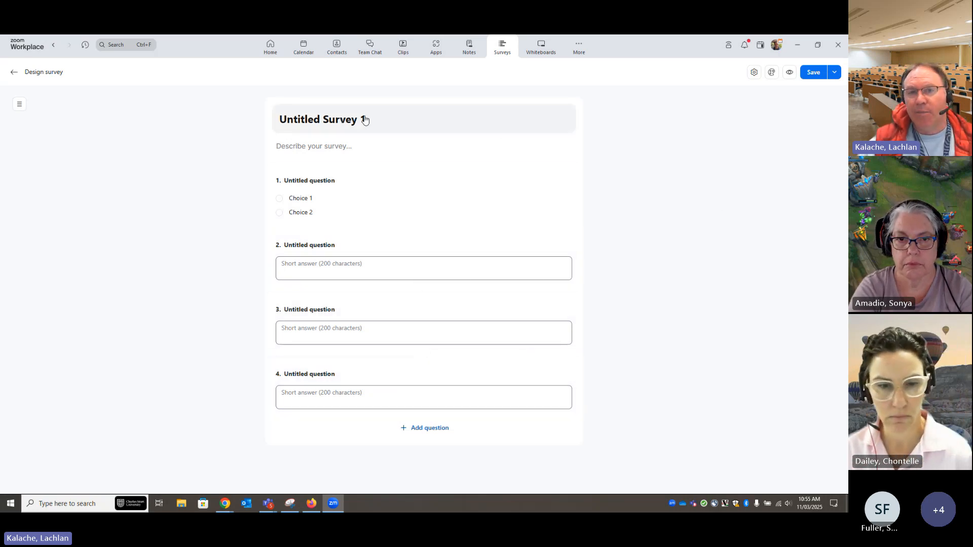
# View the survey's theme options for background color and header image, close them, and save the survey
pyautogui.click(770, 74)
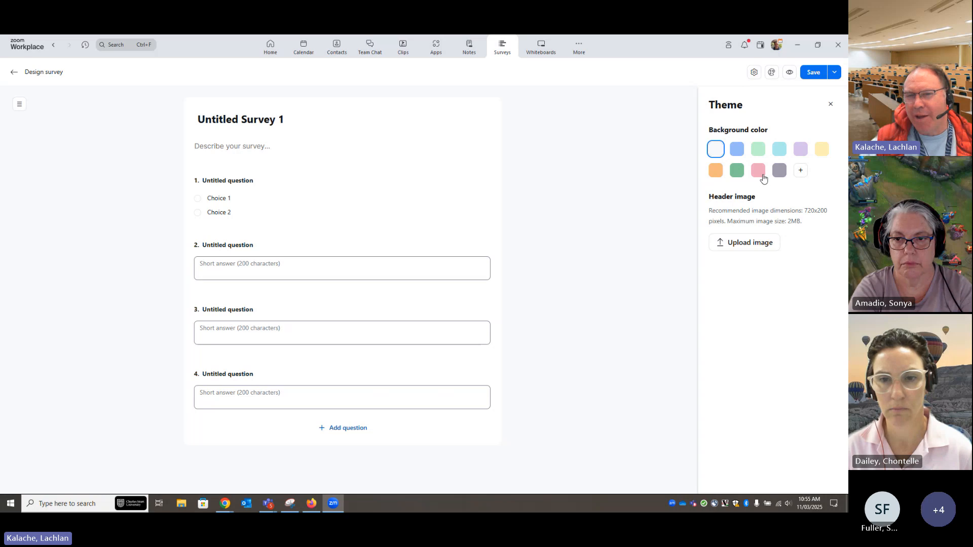
pyautogui.click(830, 105)
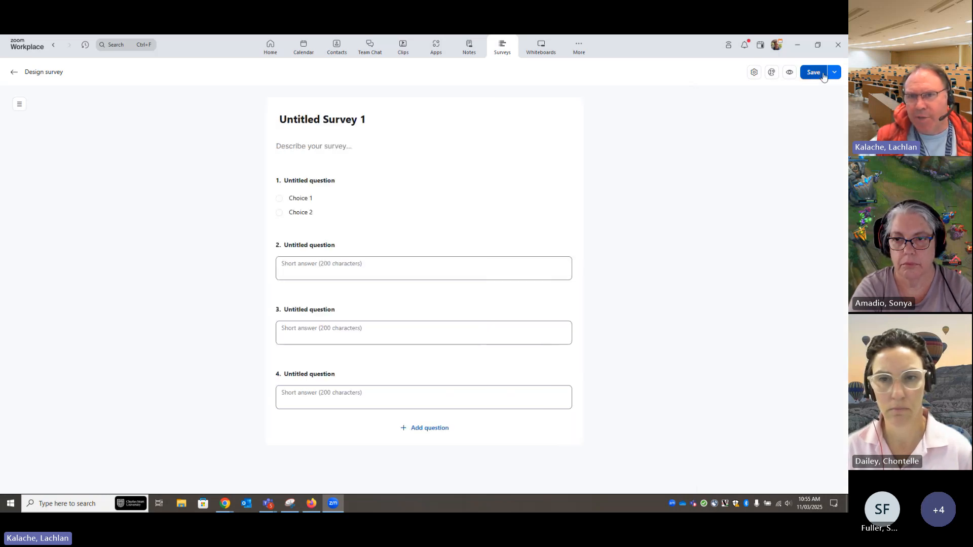
pyautogui.click(815, 76)
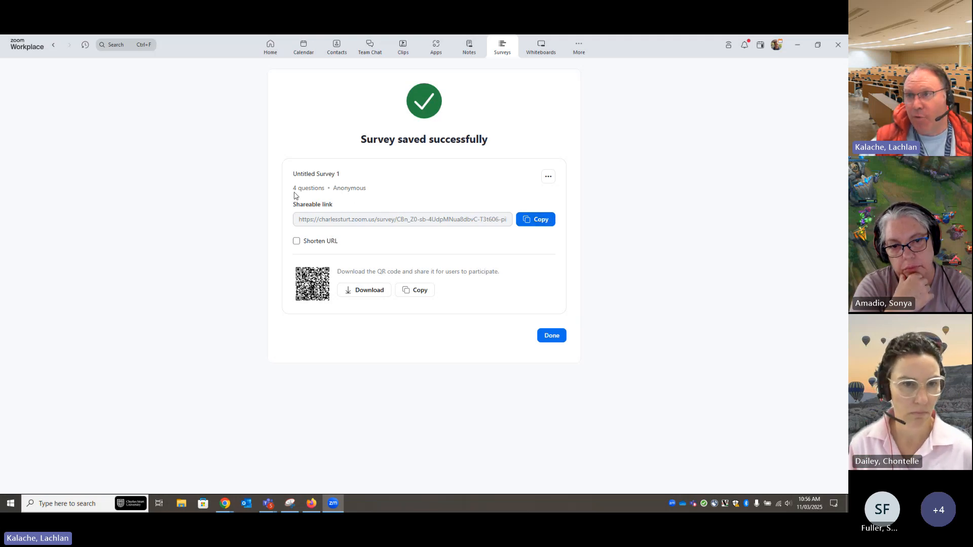
# Copy the saved survey's shareable link and finish to return to the surveys list
pyautogui.click(529, 221)
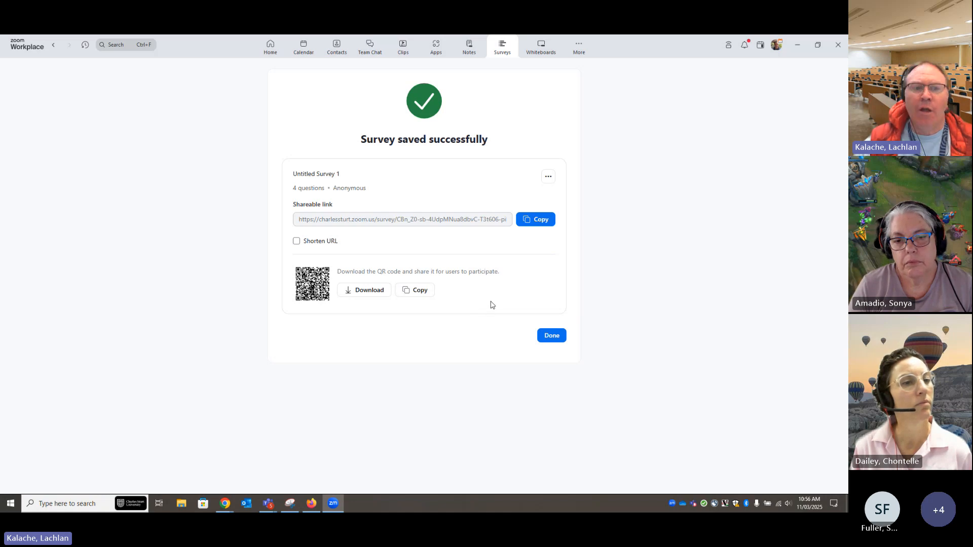
pyautogui.click(546, 180)
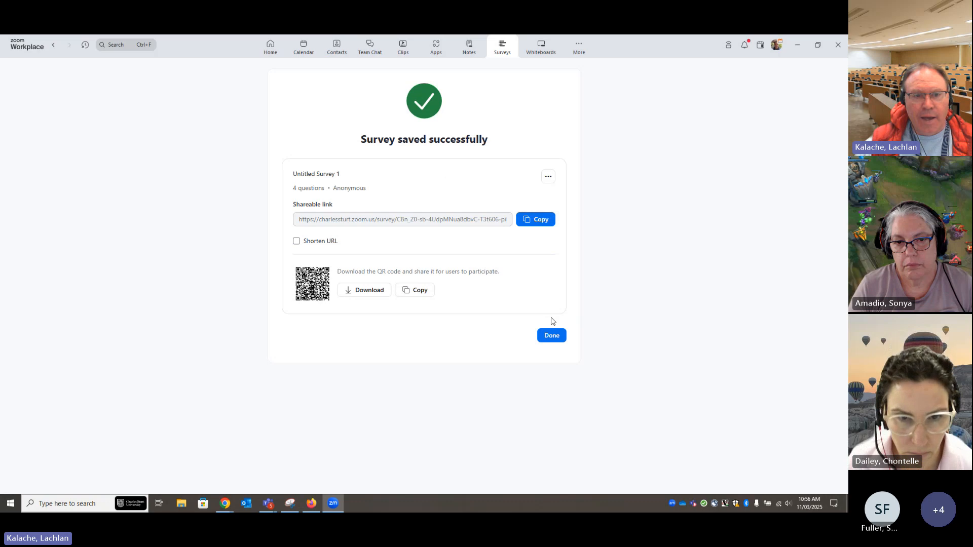
pyautogui.click(552, 335)
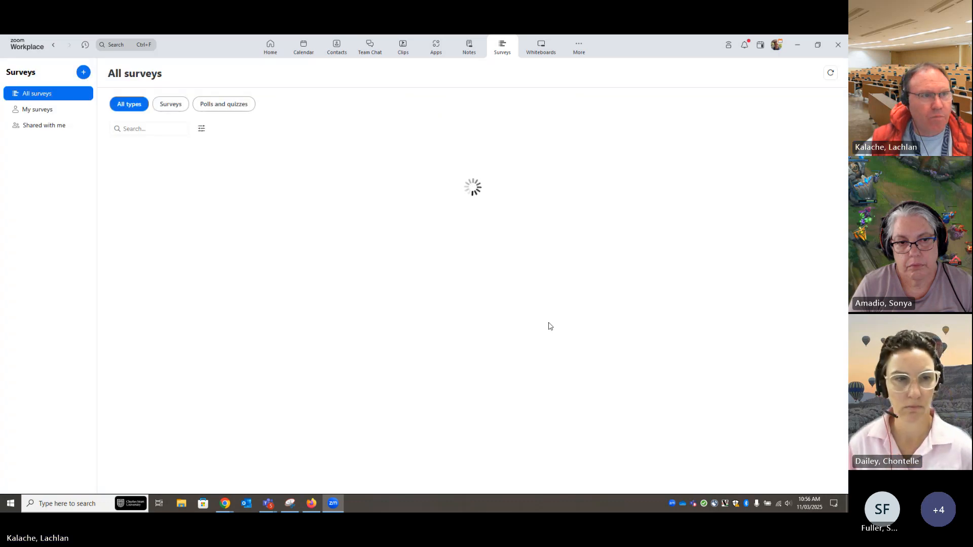
# Show only surveys in the list, and view and close the sharing dialog of the "Plans for the weekend?" survey
pyautogui.click(165, 112)
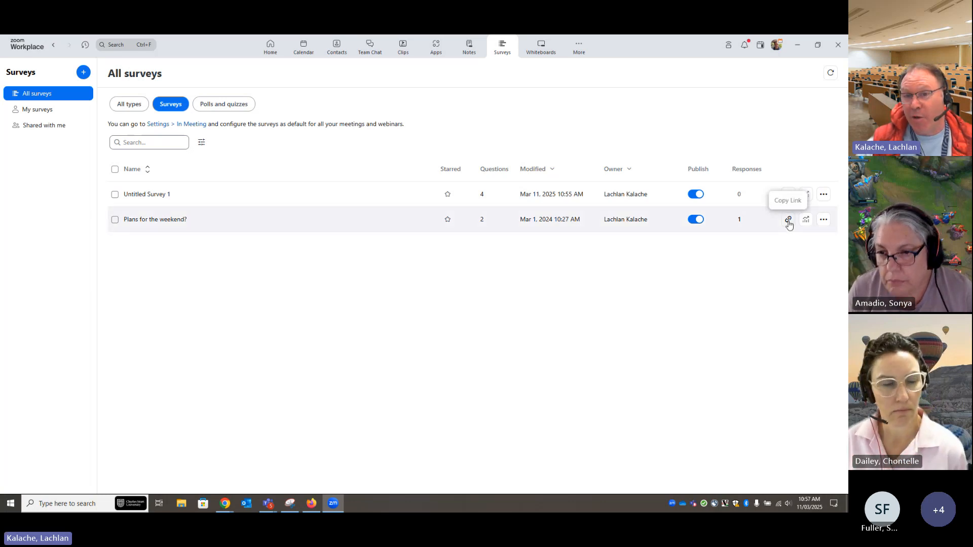
pyautogui.click(824, 221)
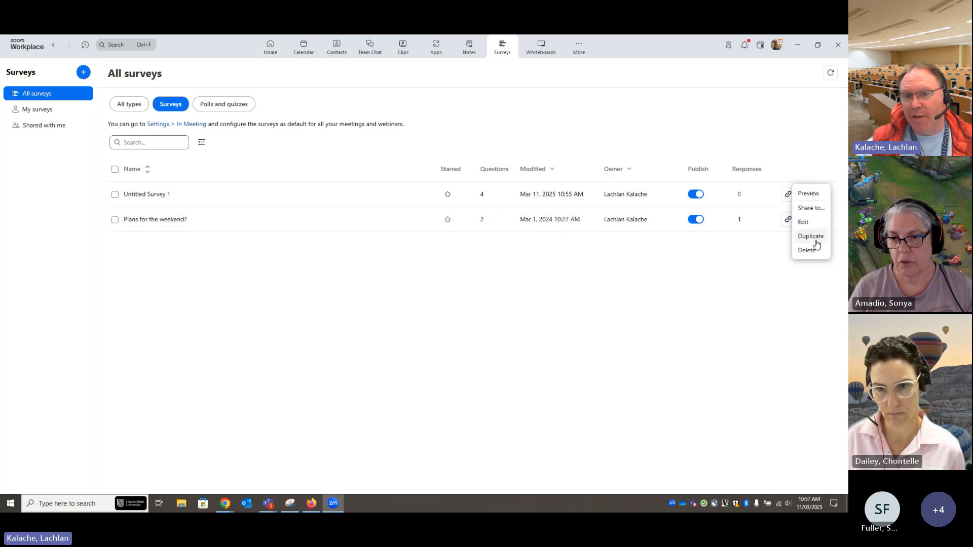
pyautogui.click(811, 208)
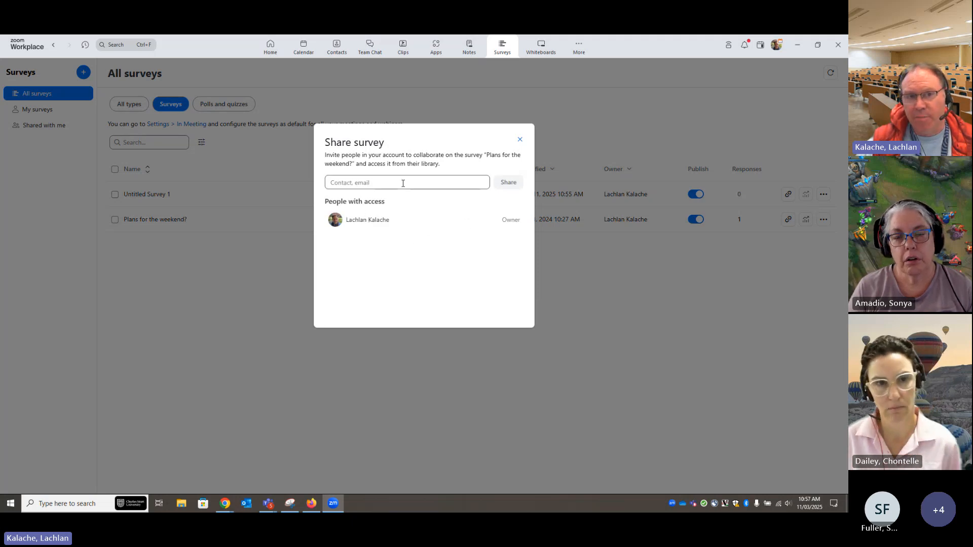
pyautogui.click(519, 140)
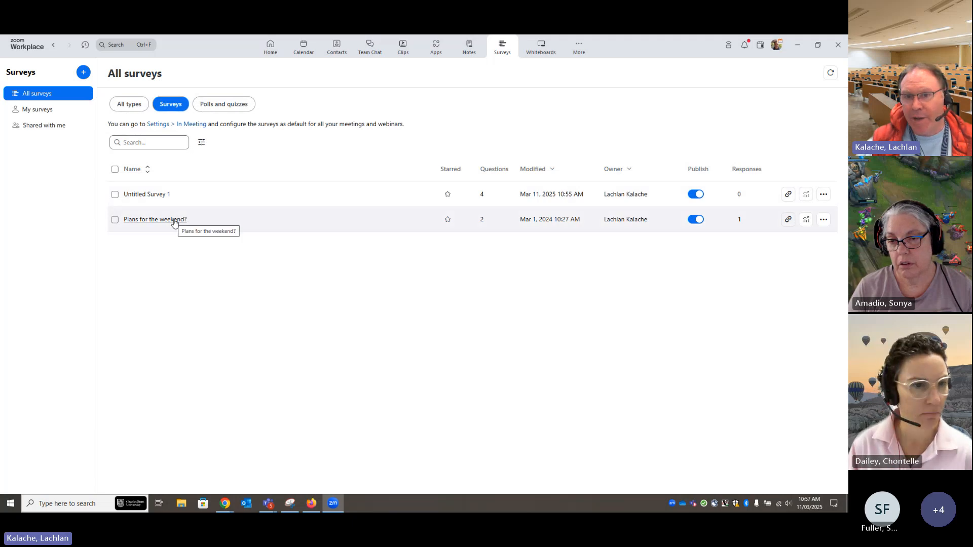
# Examine the "Plans for the weekend?" survey's results overview with its question summary and the results by respondent
pyautogui.click(806, 221)
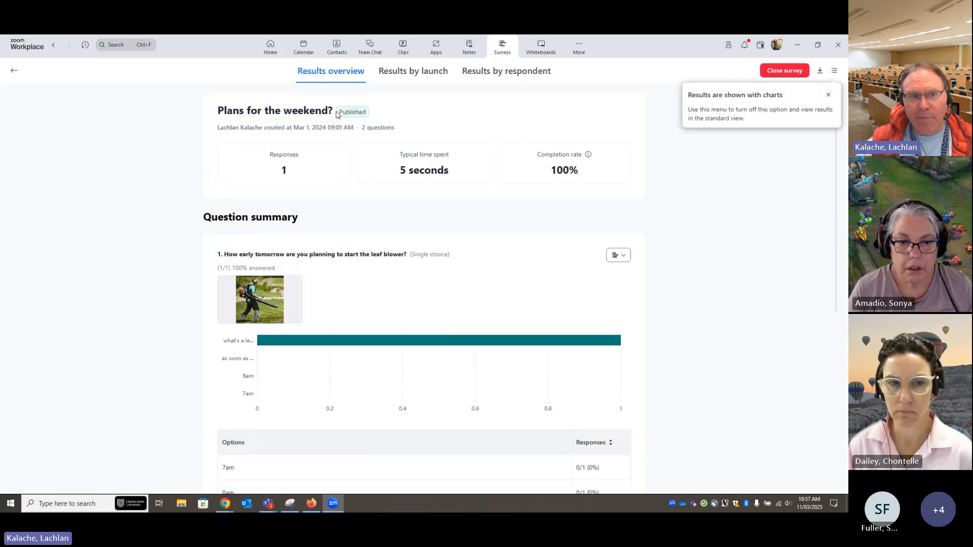
pyautogui.scroll(-2, 659, 324)
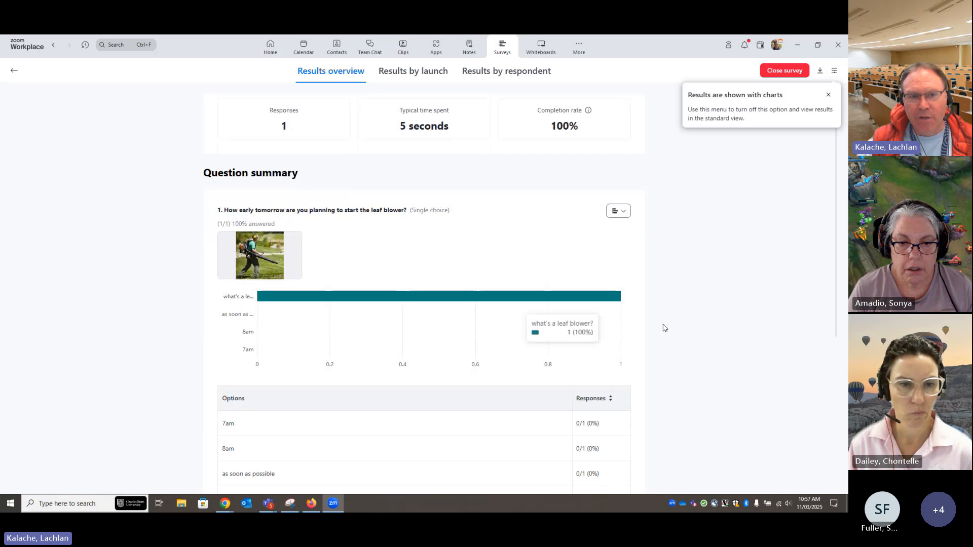
pyautogui.scroll(-2, 636, 322)
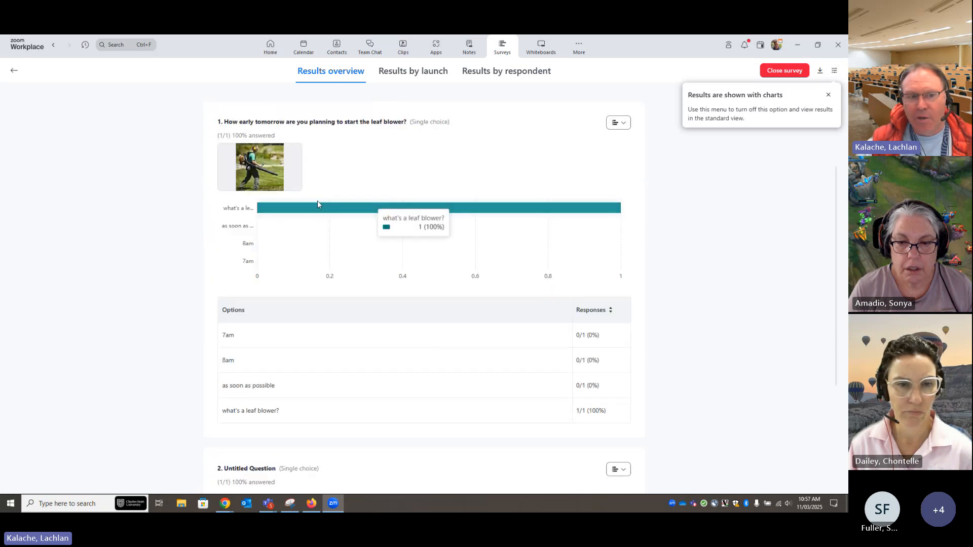
pyautogui.scroll(-3, 625, 341)
pyautogui.scroll(8, 625, 341)
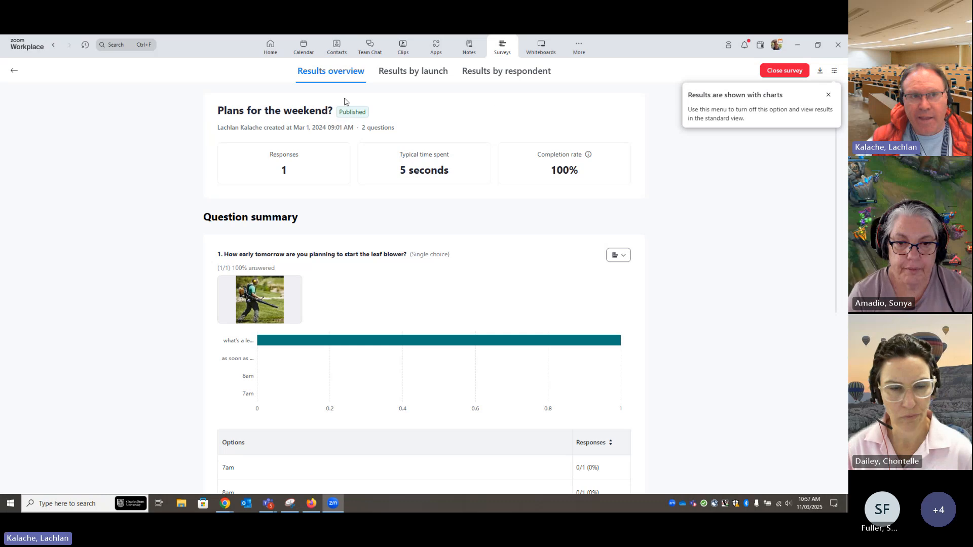
pyautogui.click(512, 78)
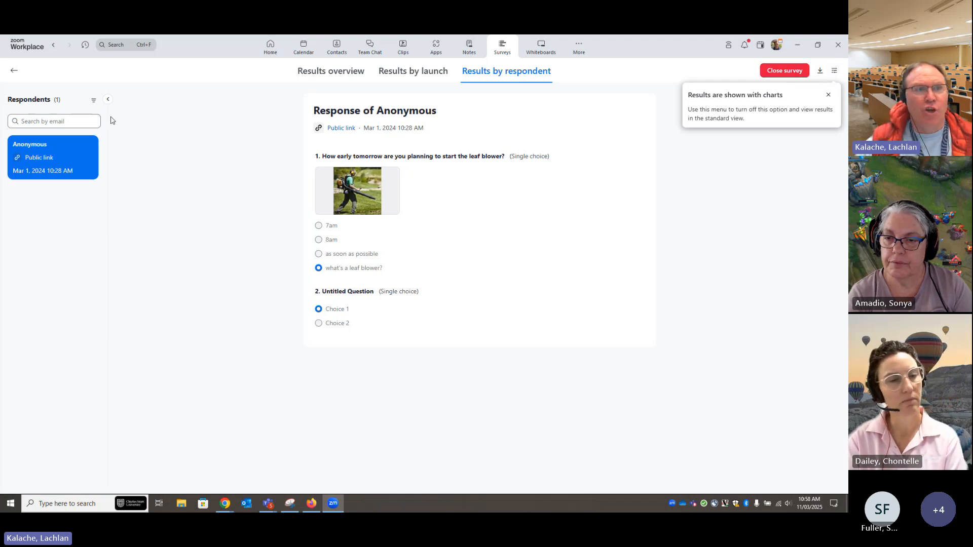
# Go to the Zoom Workplace home page, minimize the browser, and restore the Zoom window to its smaller size before minimizing it
pyautogui.click(271, 51)
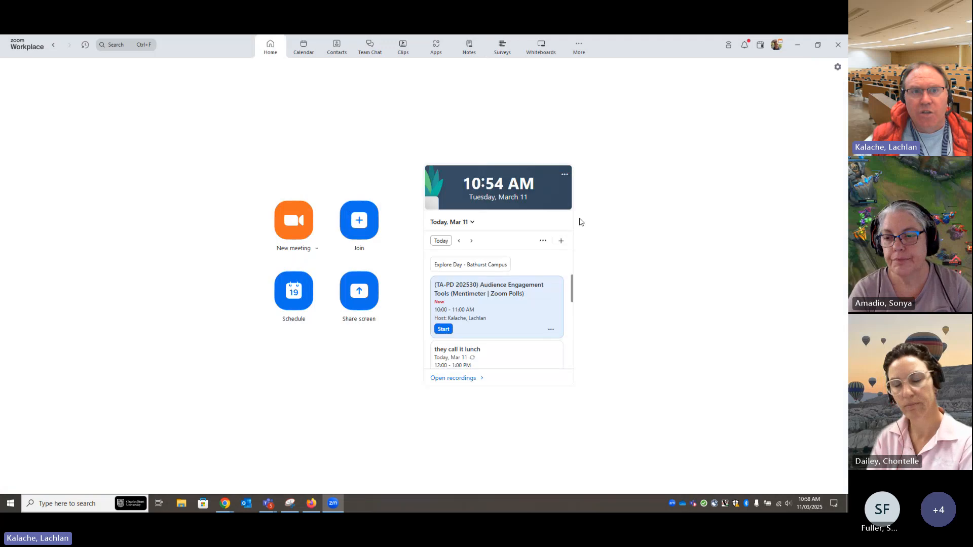
pyautogui.click(798, 46)
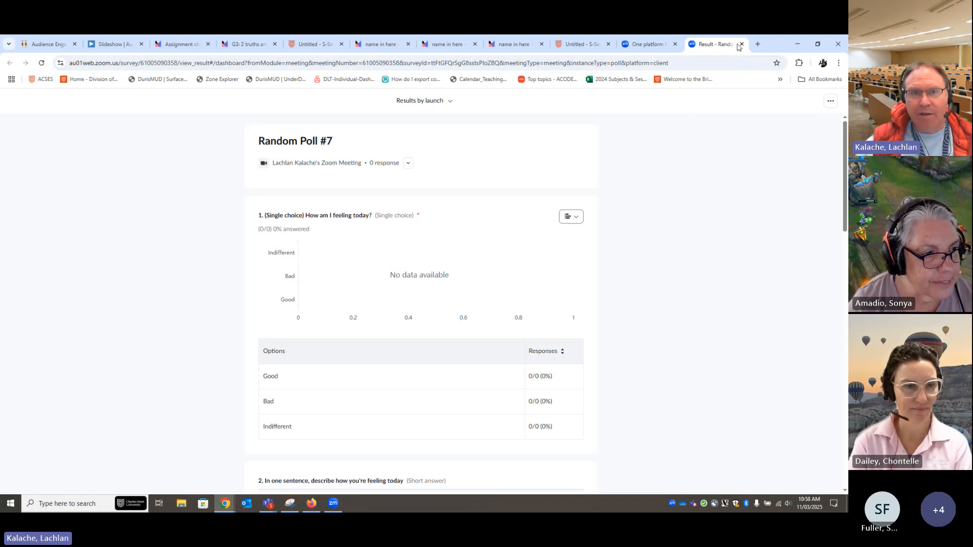
pyautogui.click(799, 45)
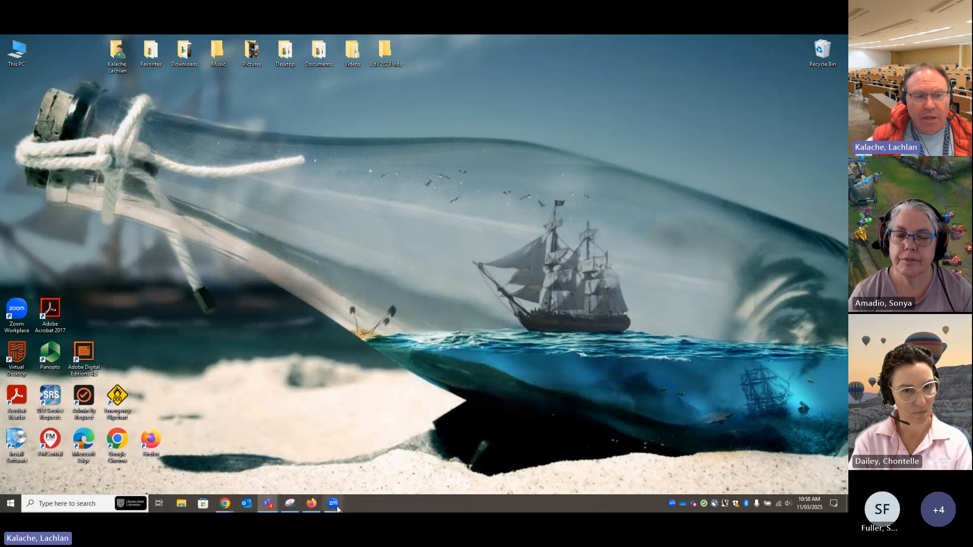
pyautogui.click(336, 505)
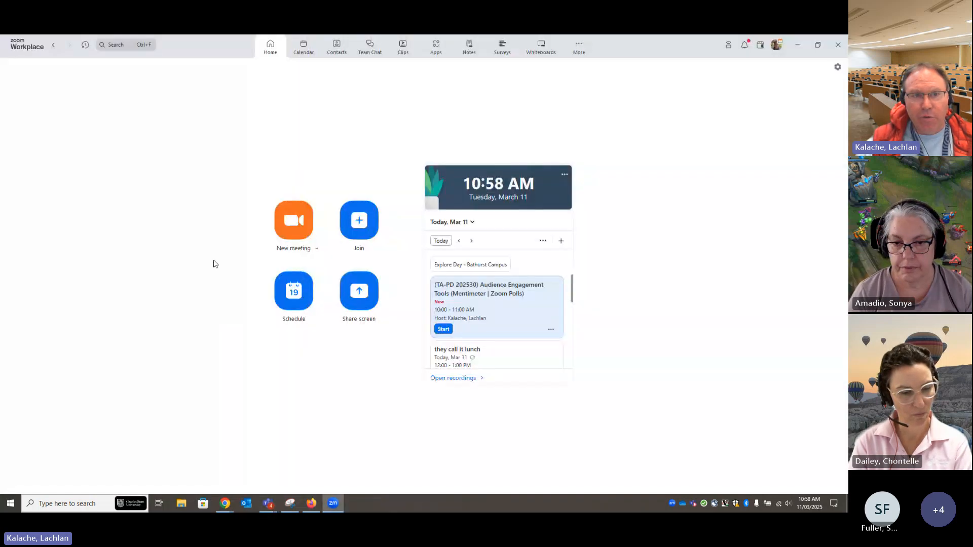
pyautogui.click(817, 44)
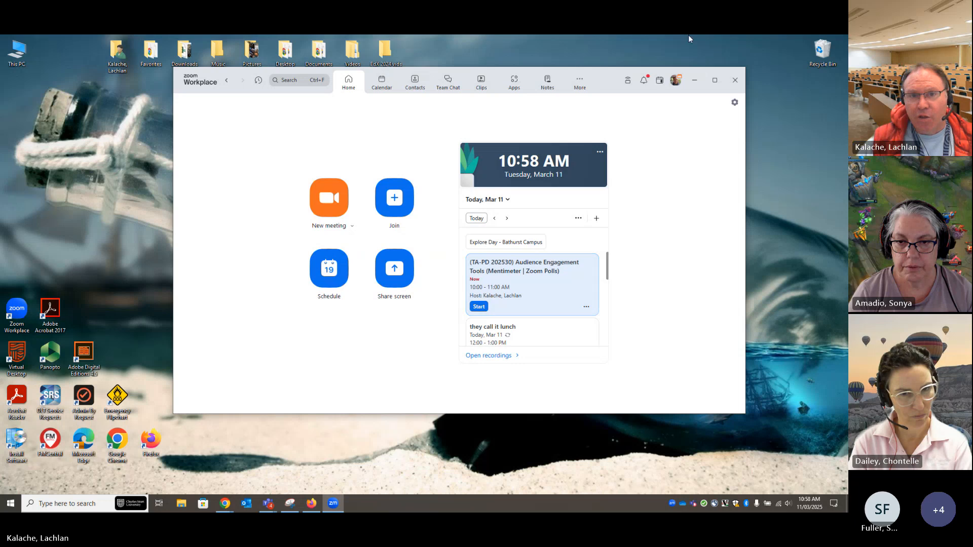
pyautogui.click(693, 85)
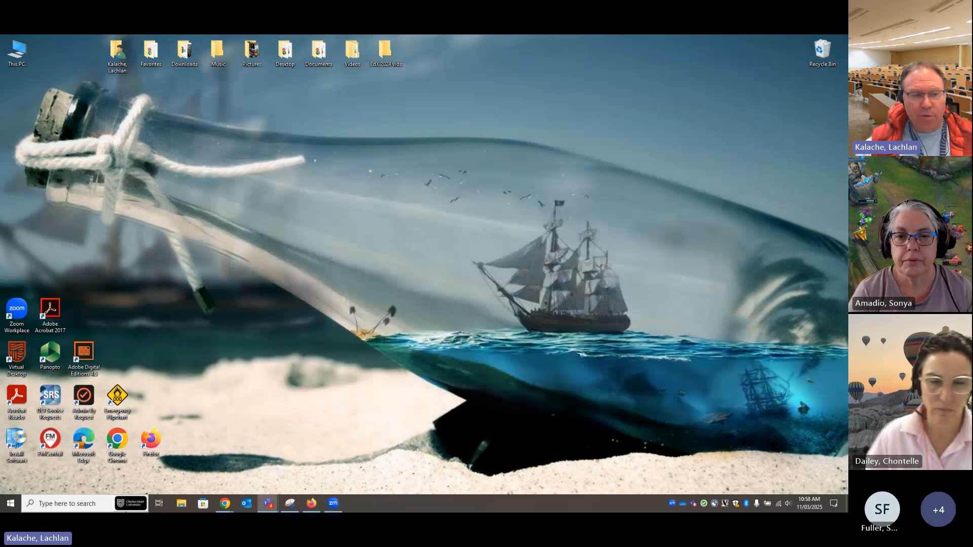
# Switch to the Chrome window with the poll results, go to charlessturt.zoom.us, sign in and open the Surveys page
pyautogui.moveTo(231, 502)
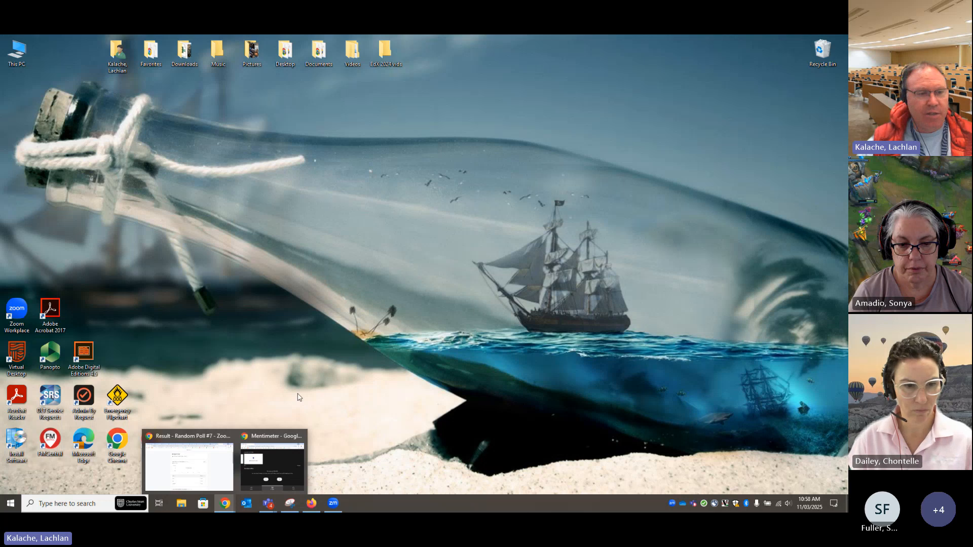
pyautogui.click(196, 456)
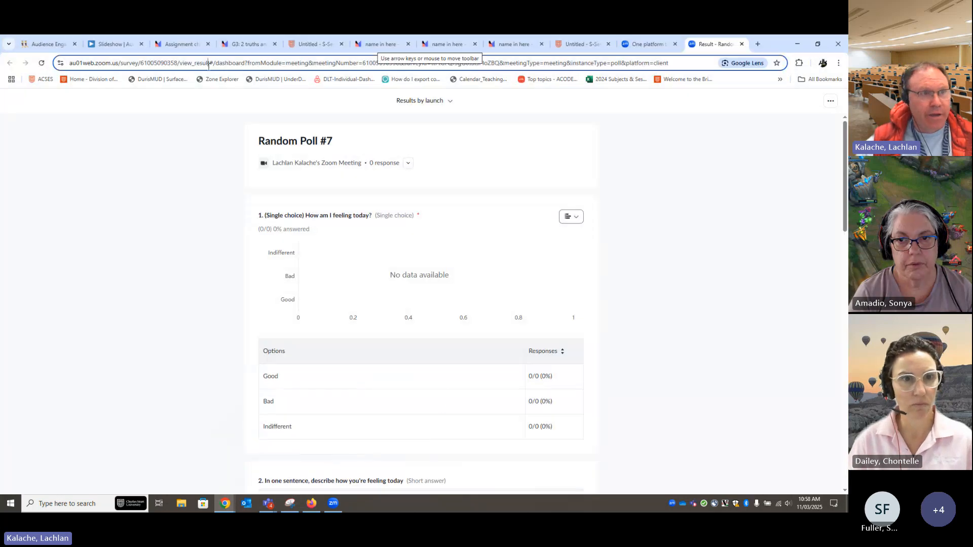
pyautogui.click(208, 66)
pyautogui.write('charless')
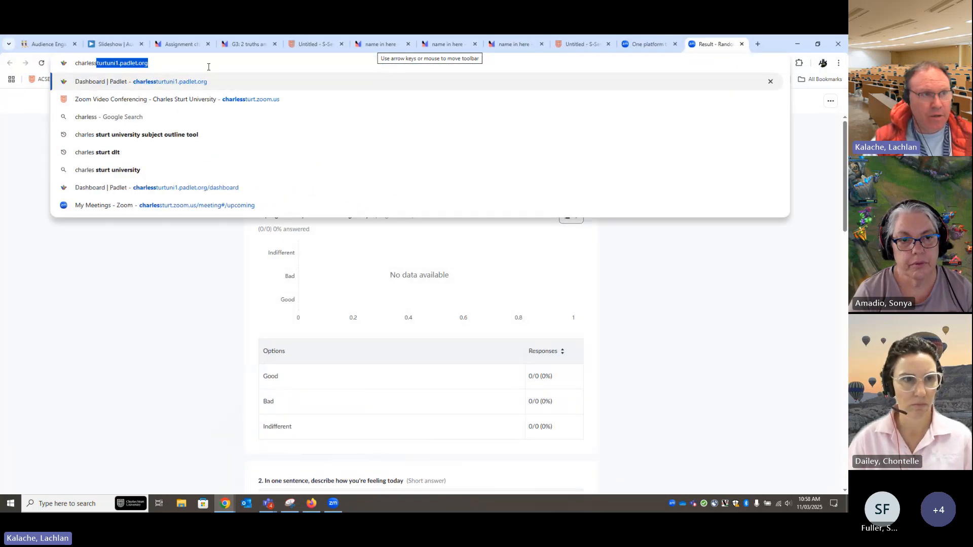
pyautogui.write('turt')
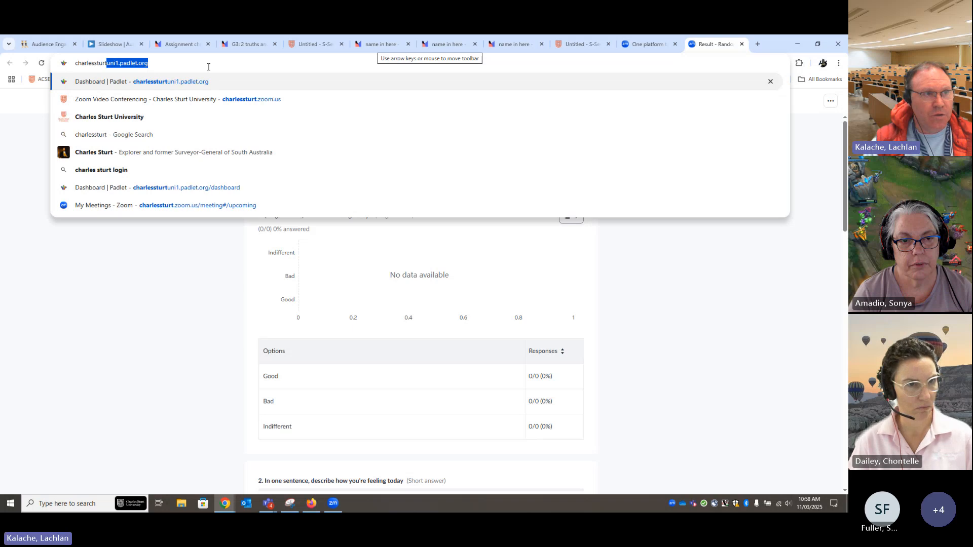
pyautogui.write('.zoom')
pyautogui.press('Return')
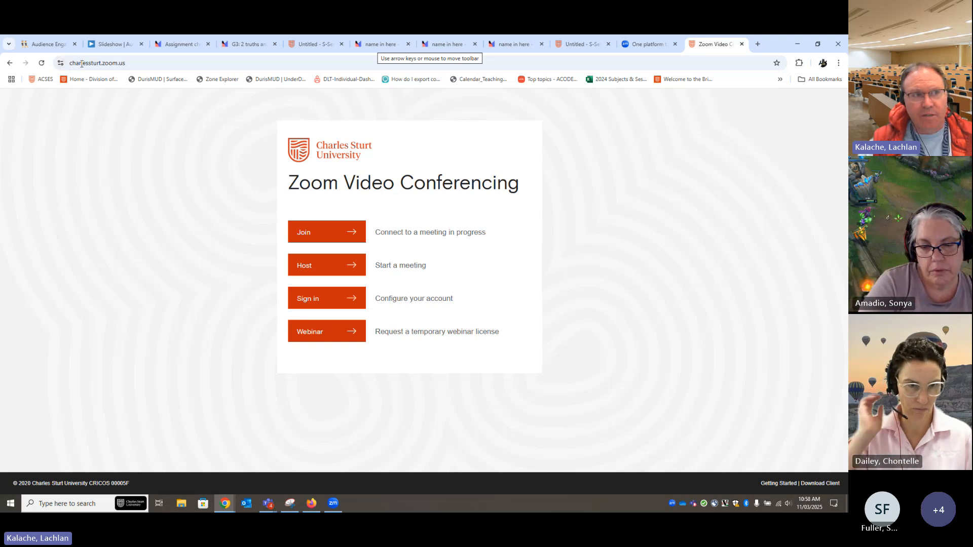
pyautogui.click(322, 303)
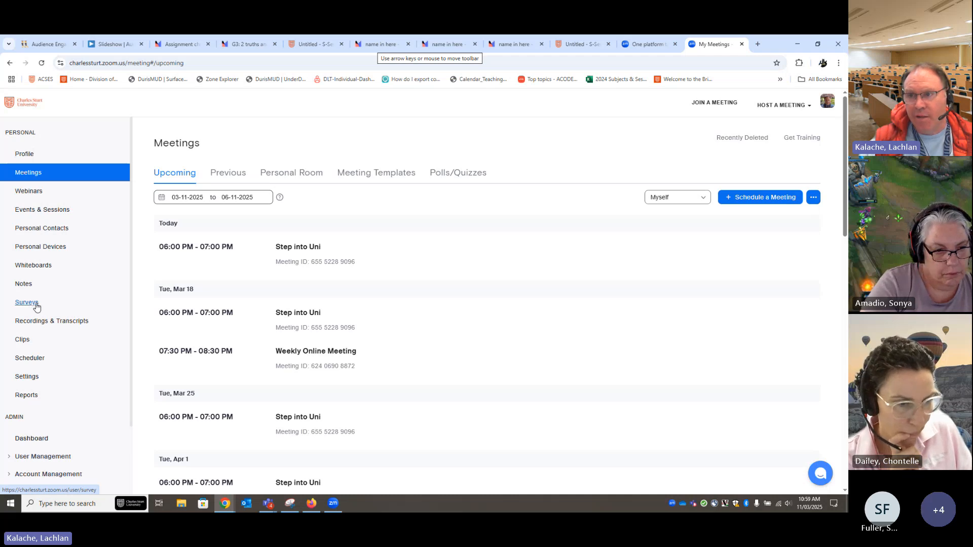
pyautogui.click(36, 305)
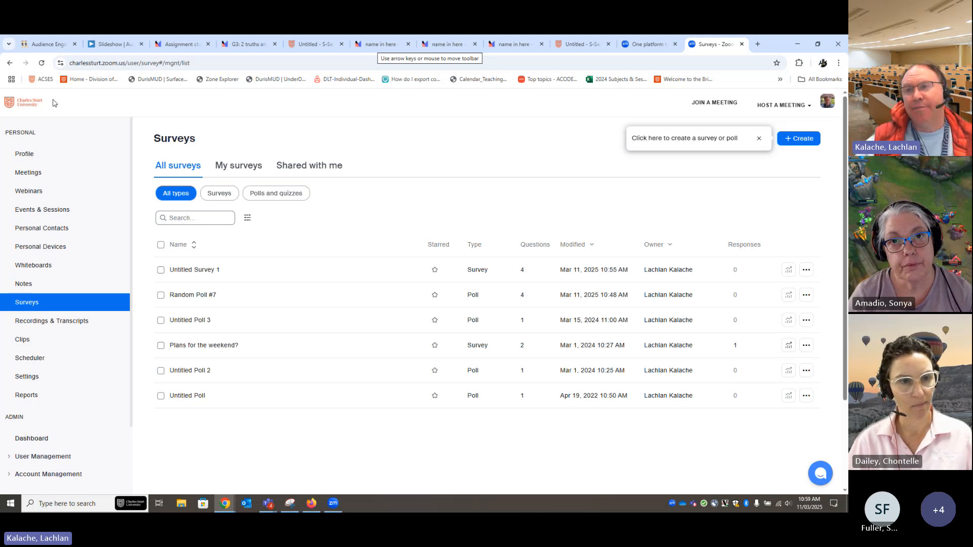
# Return to the Audience Engagement Tools Padlet board and switch focus to the previous window
pyautogui.click(37, 46)
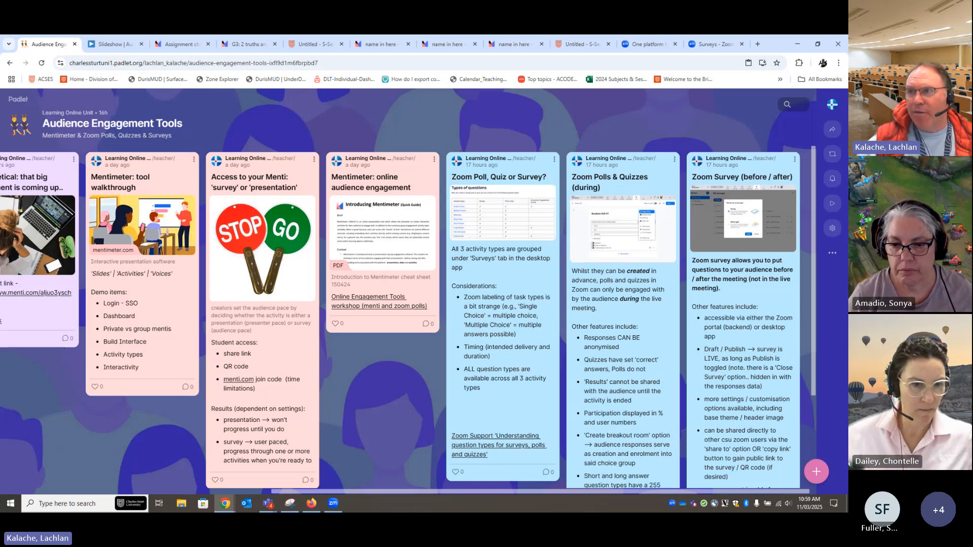
pyautogui.hotkey('alt', 'Tab')
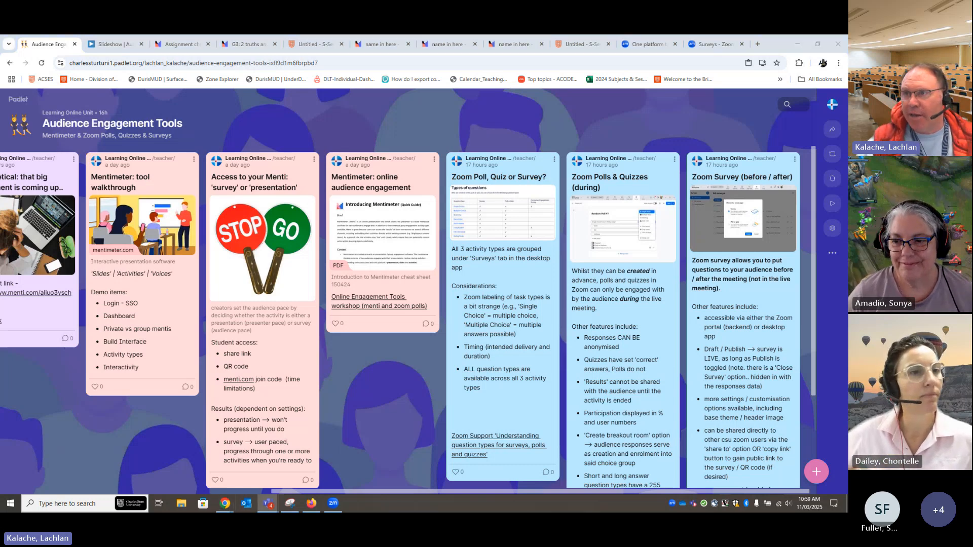